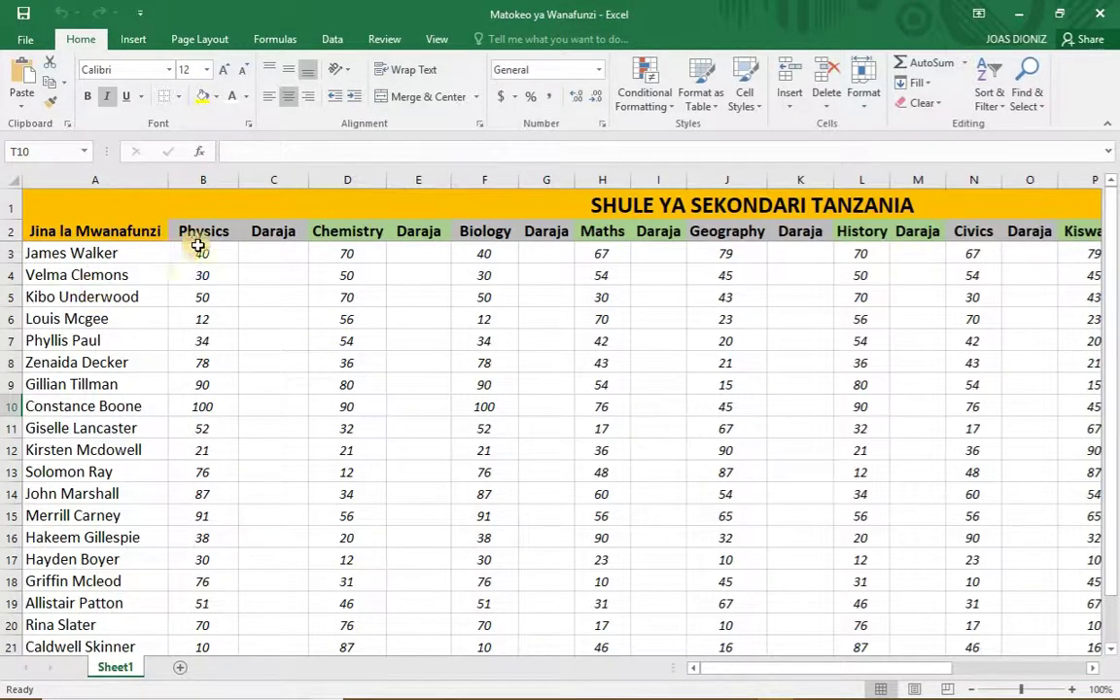
Select cell C3, the first student's Physics Daraja cell.
scroll(525, 425, "down", 6)
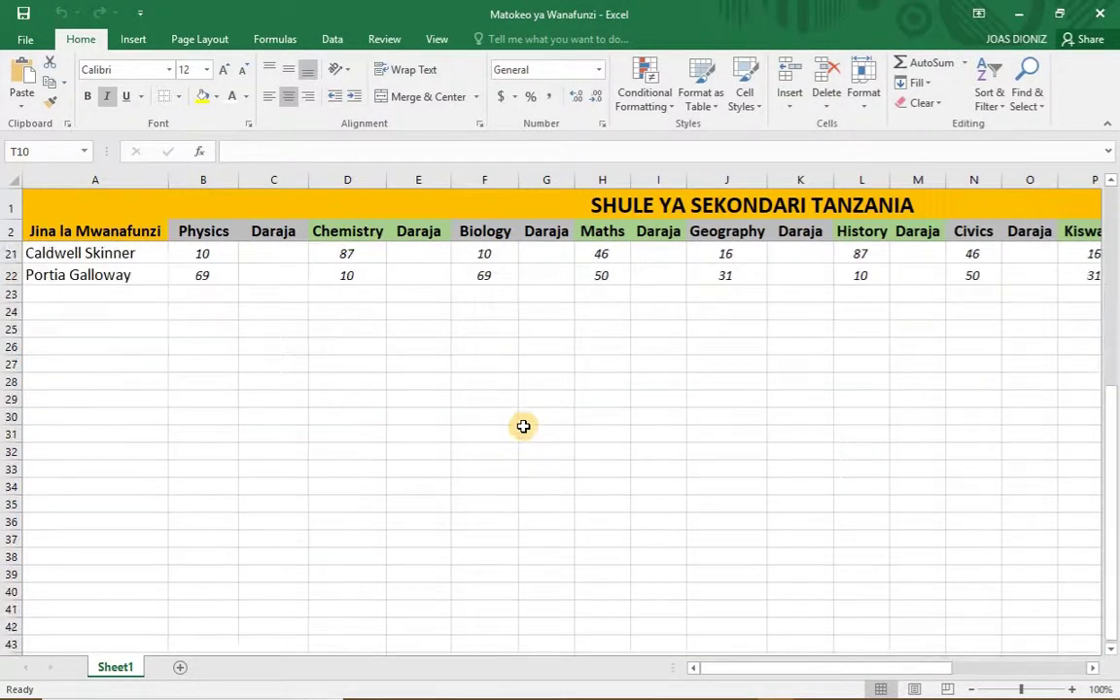
scroll(523, 426, "up", 6)
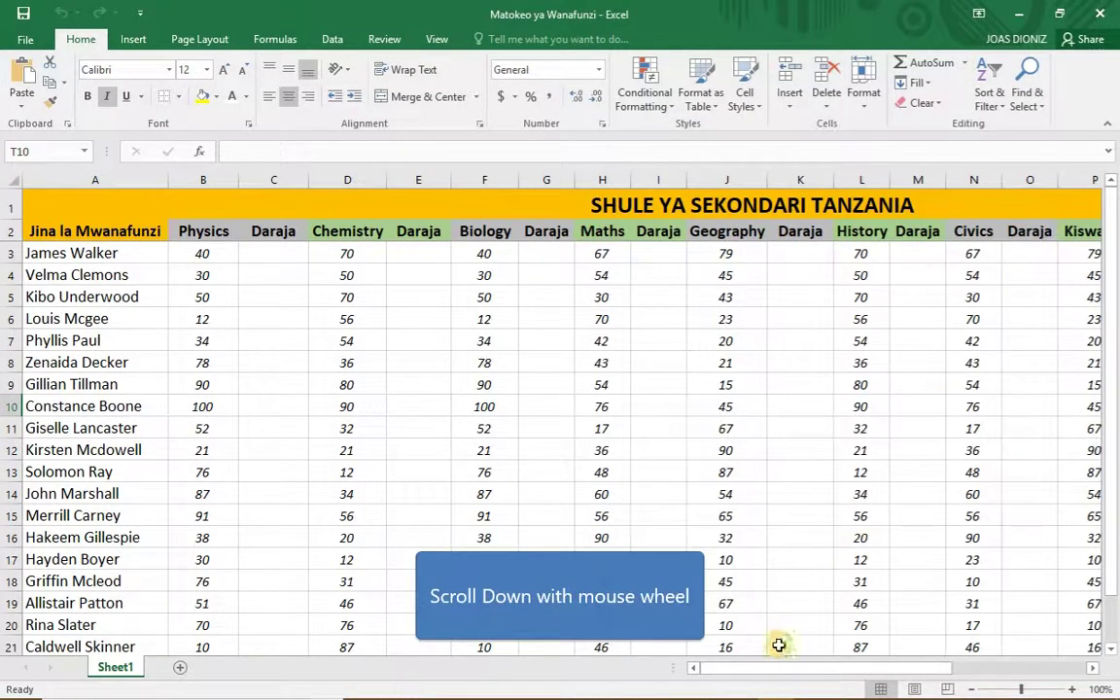
scroll(779, 646, "up", 3)
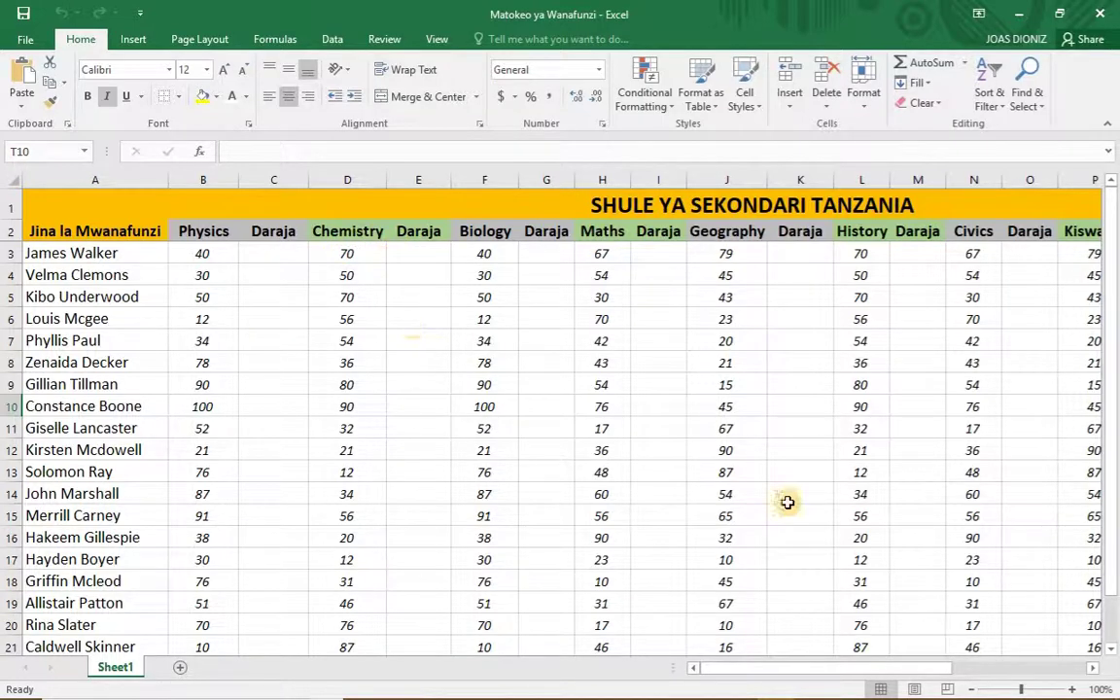
scroll(707, 452, "up", 2)
left_click_drag(751, 670, 868, 677)
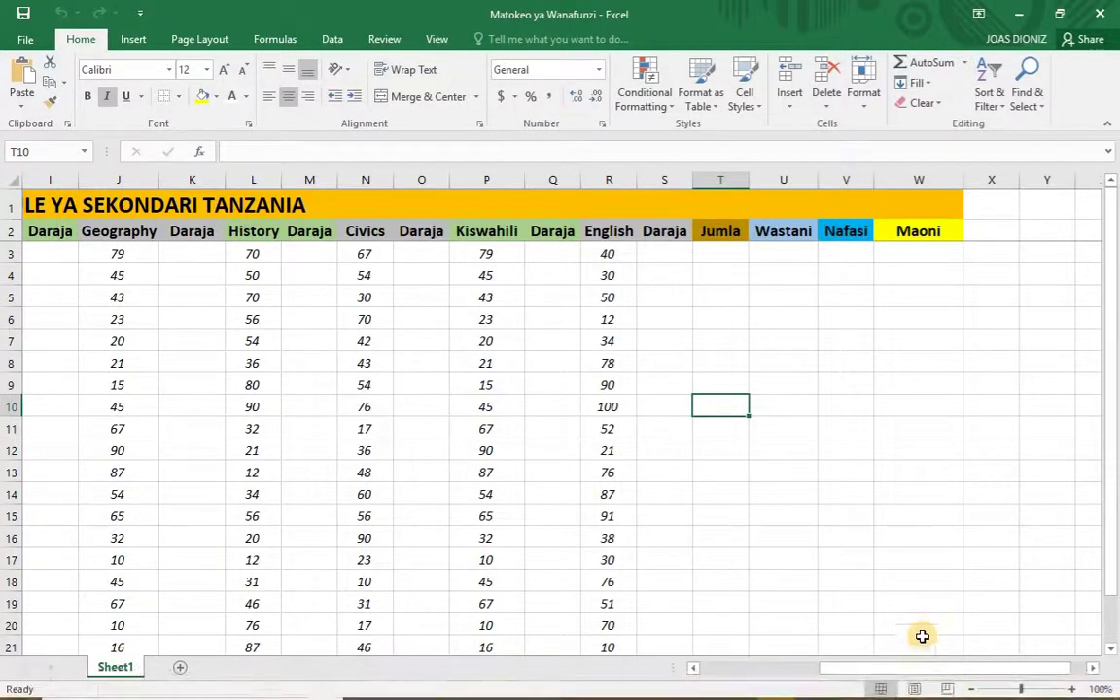
left_click_drag(930, 673, 749, 670)
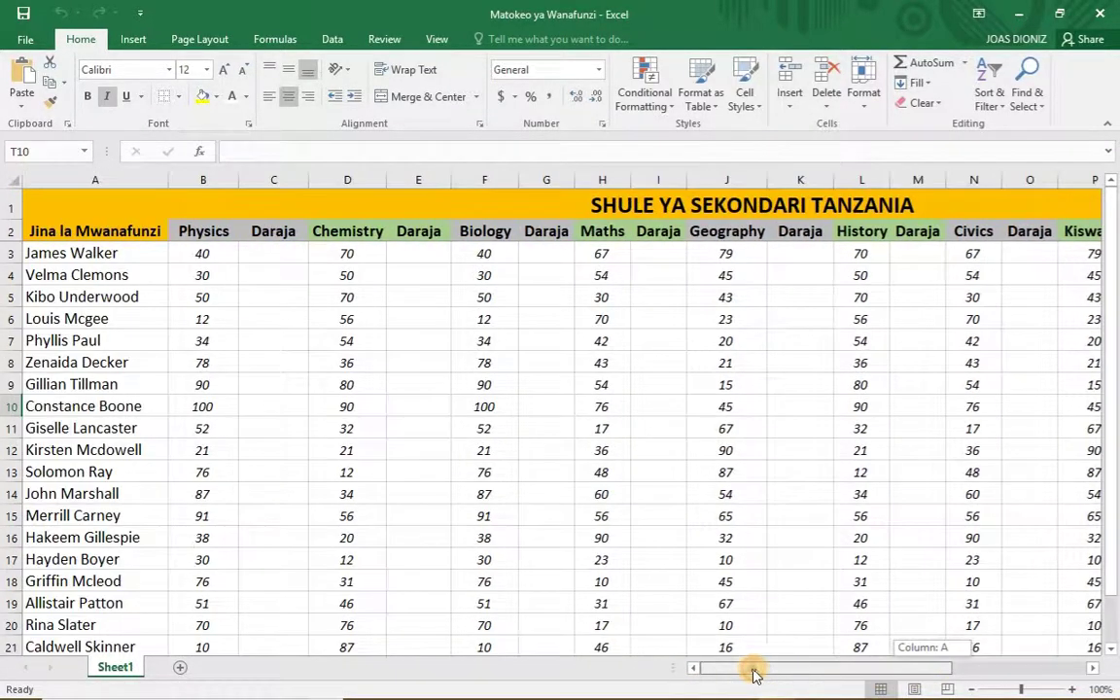
left_click(278, 256)
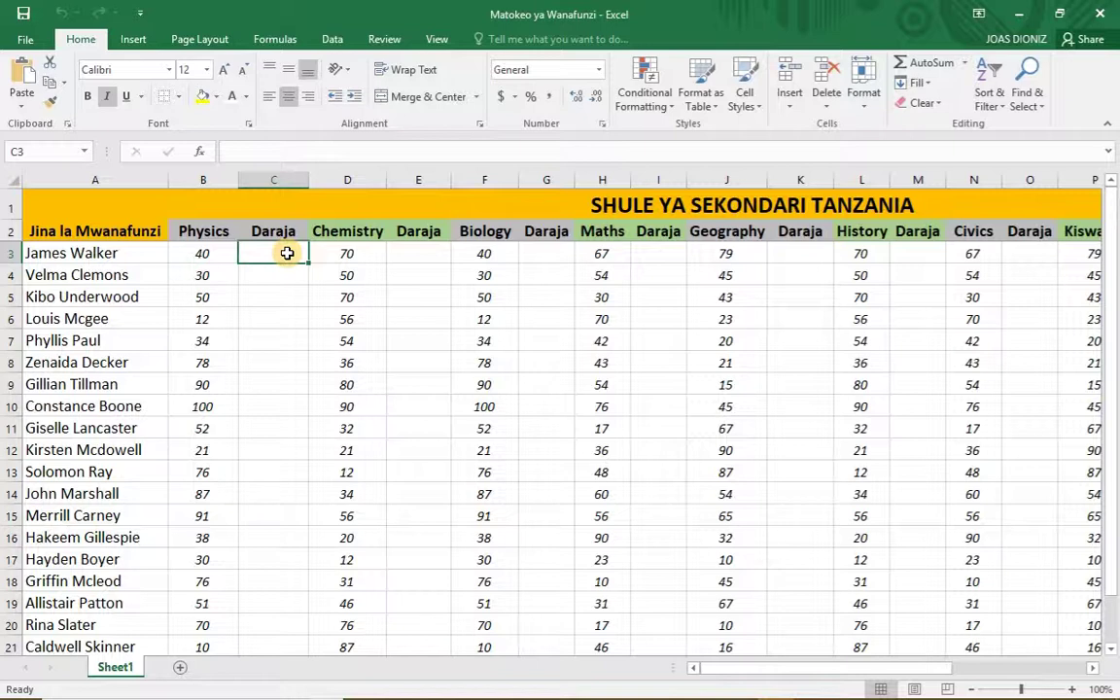
Begin the C3 formula as =IF(B3>=81,"A",IF( for the Physics grade.
left_click(282, 152)
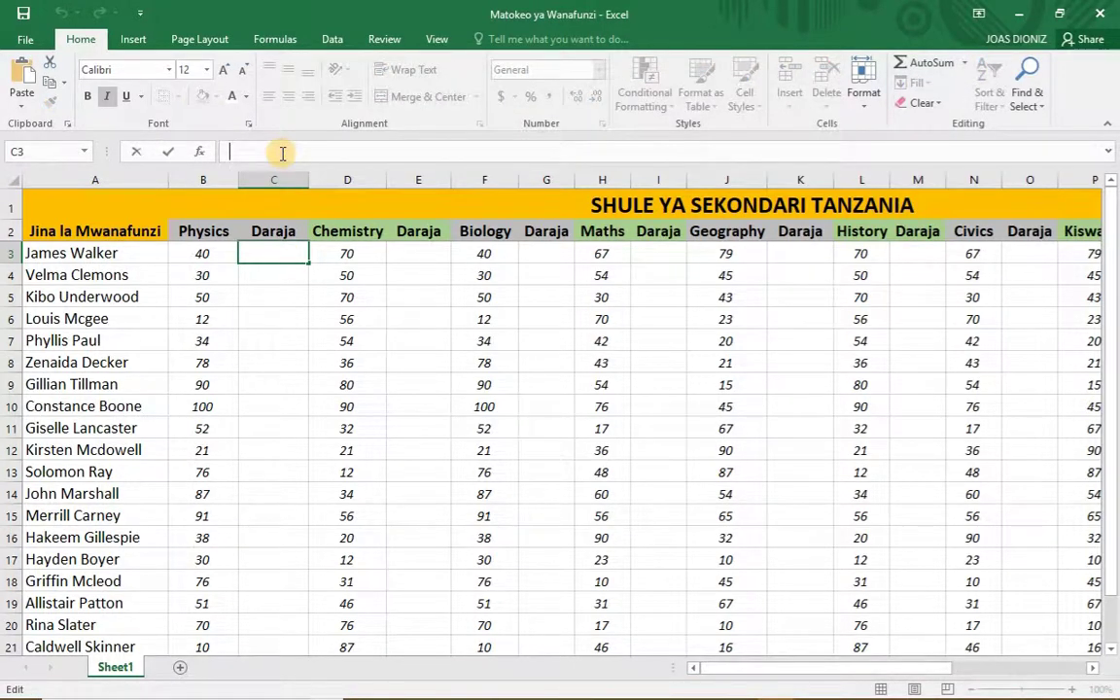
type("=")
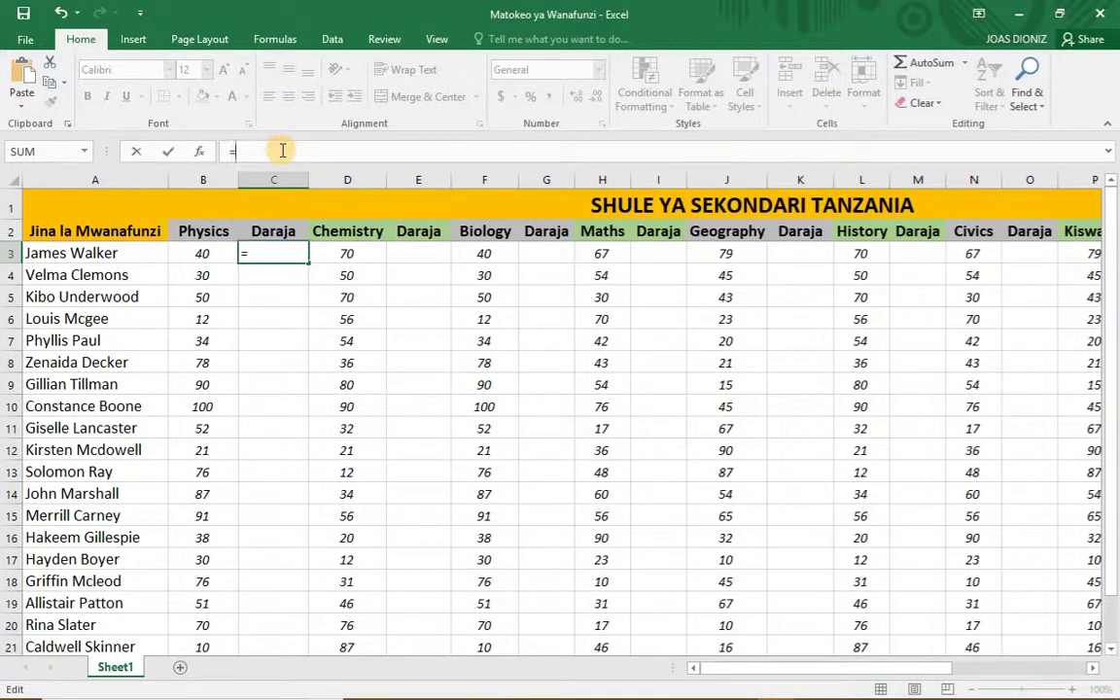
type("IF")
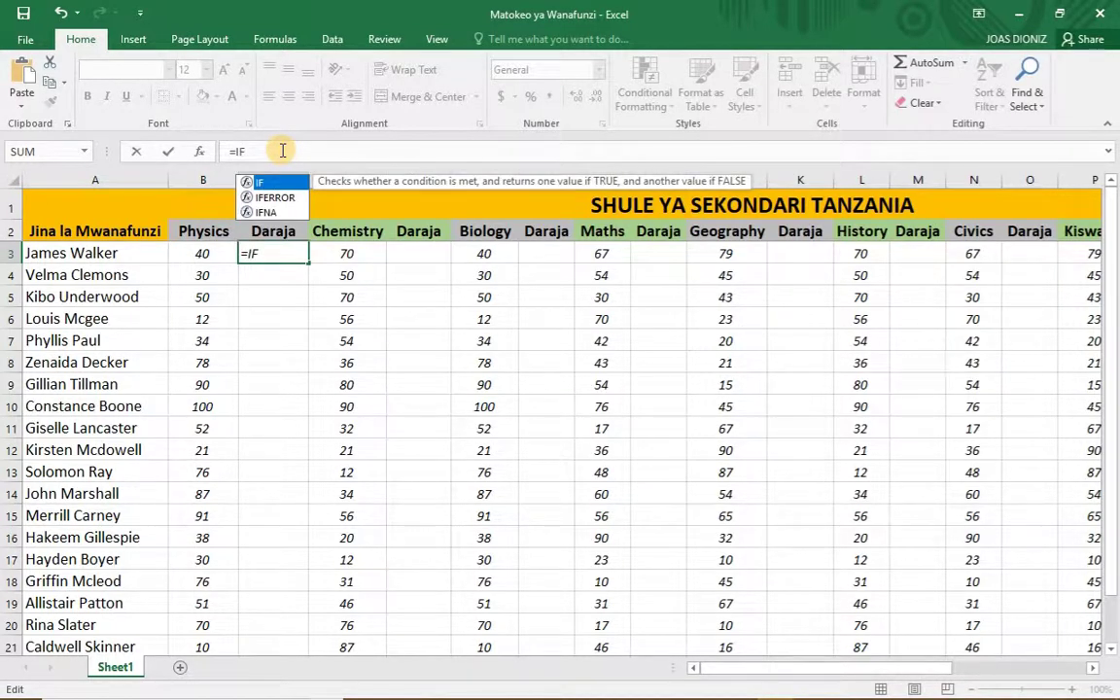
type("(")
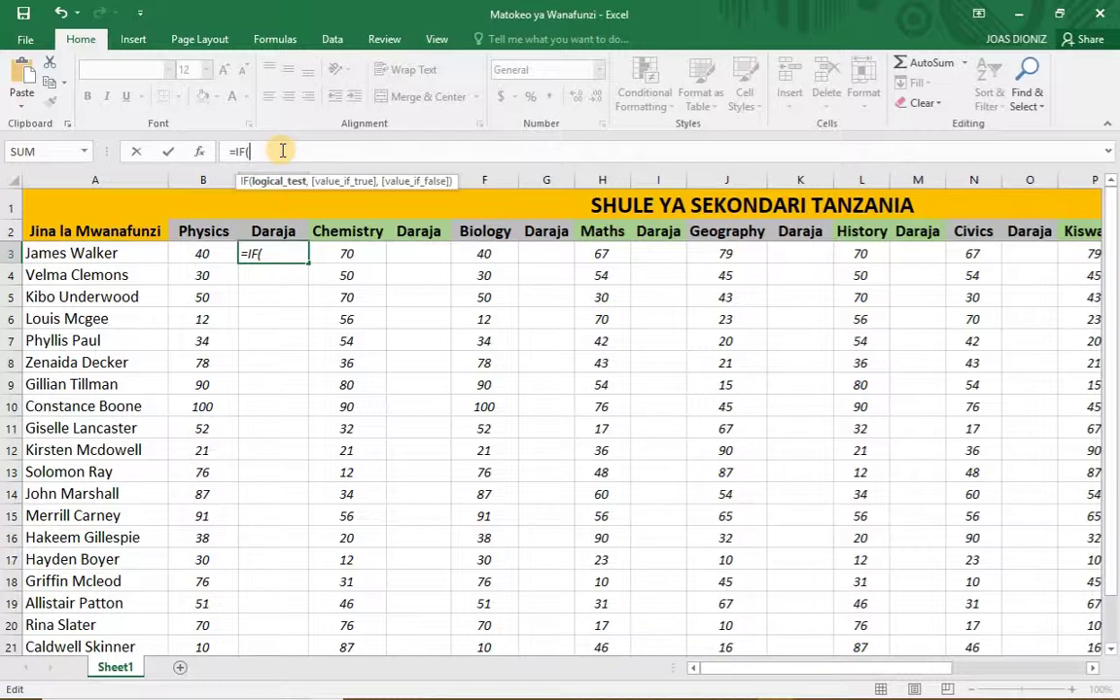
left_click(211, 254)
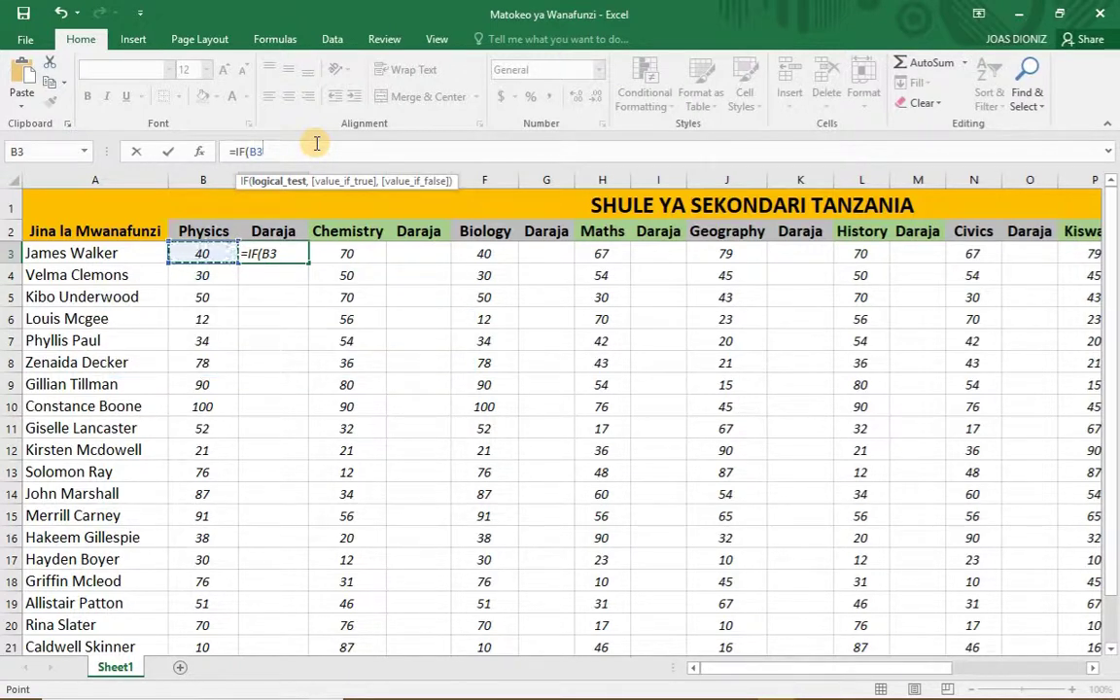
type(">=")
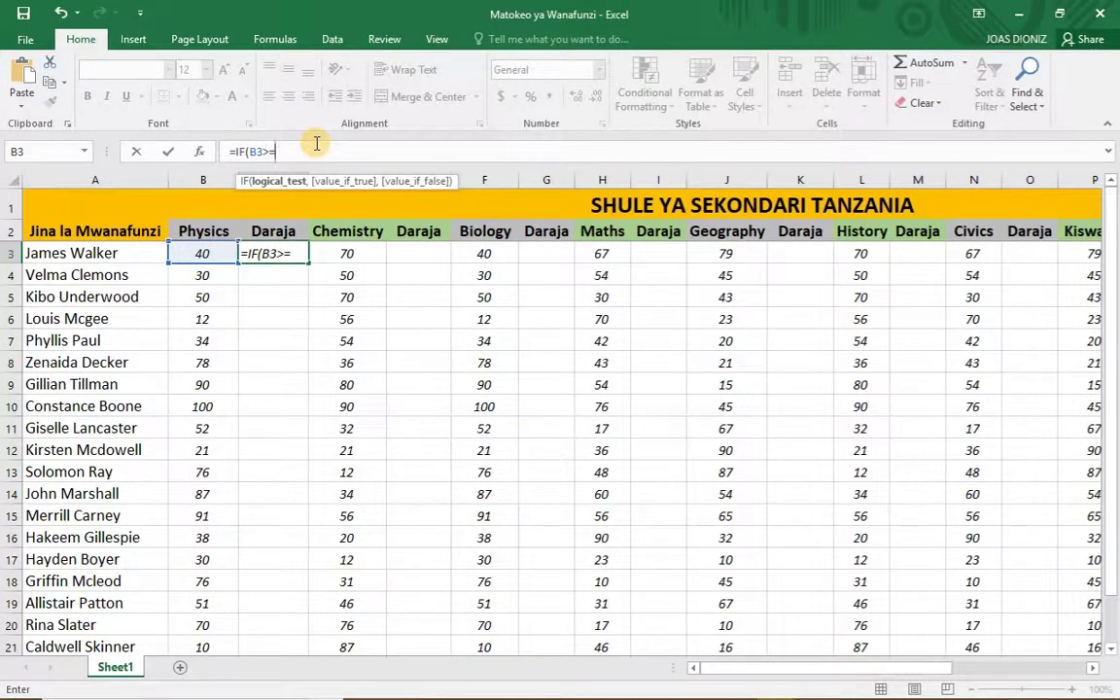
type("81,")
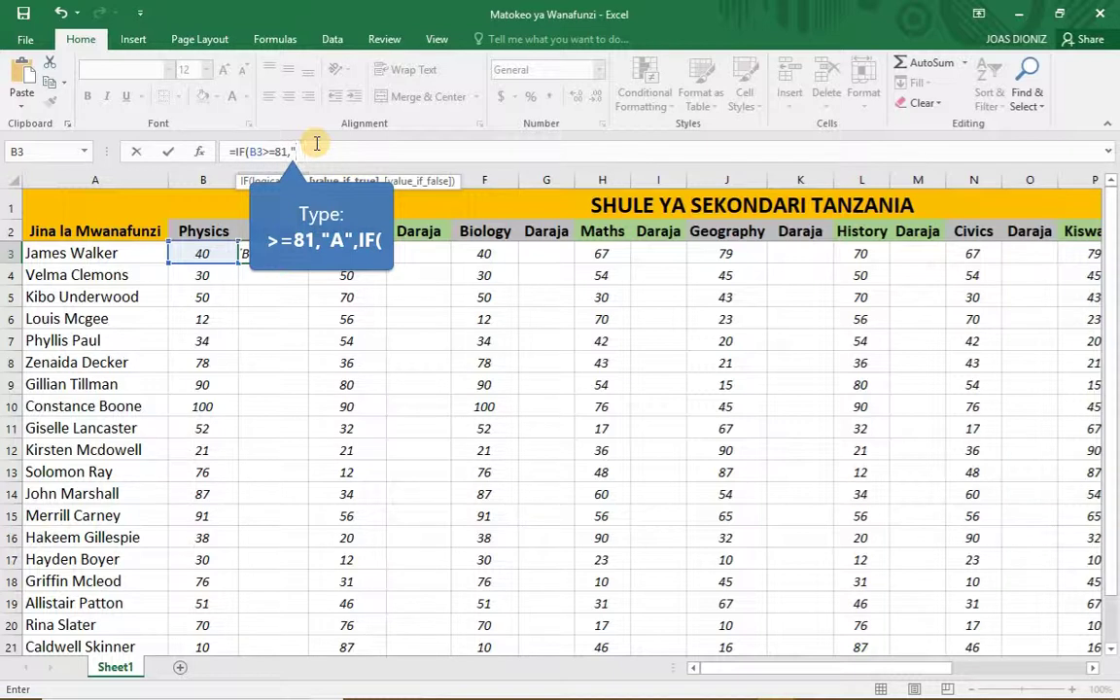
type("\"A")
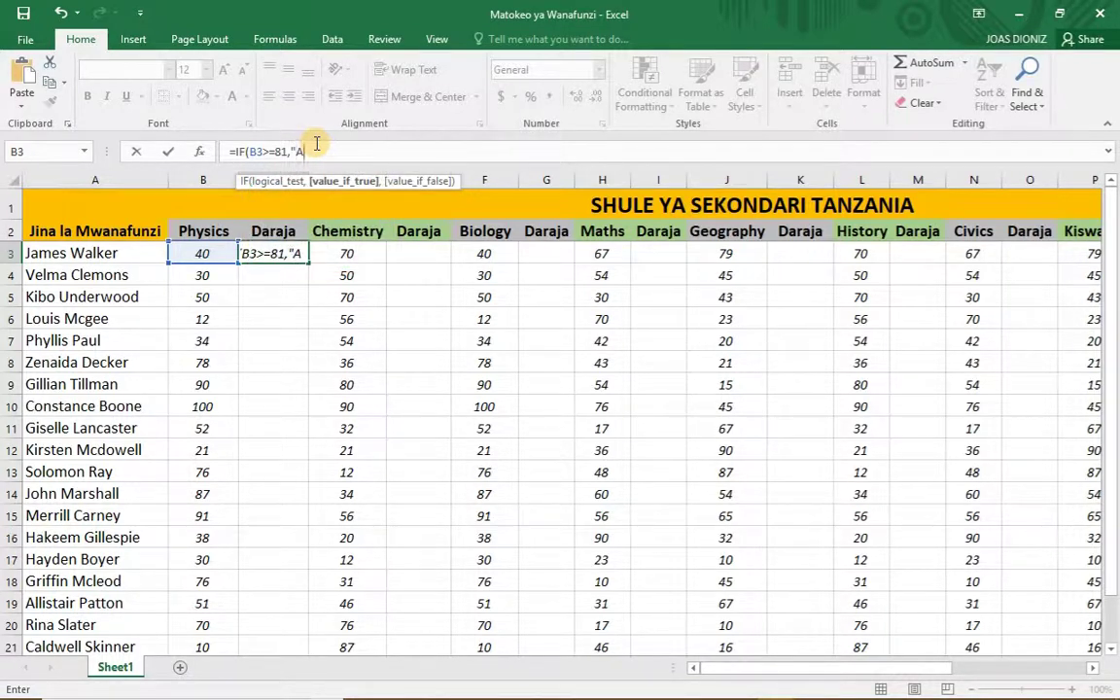
type("\"")
type(",")
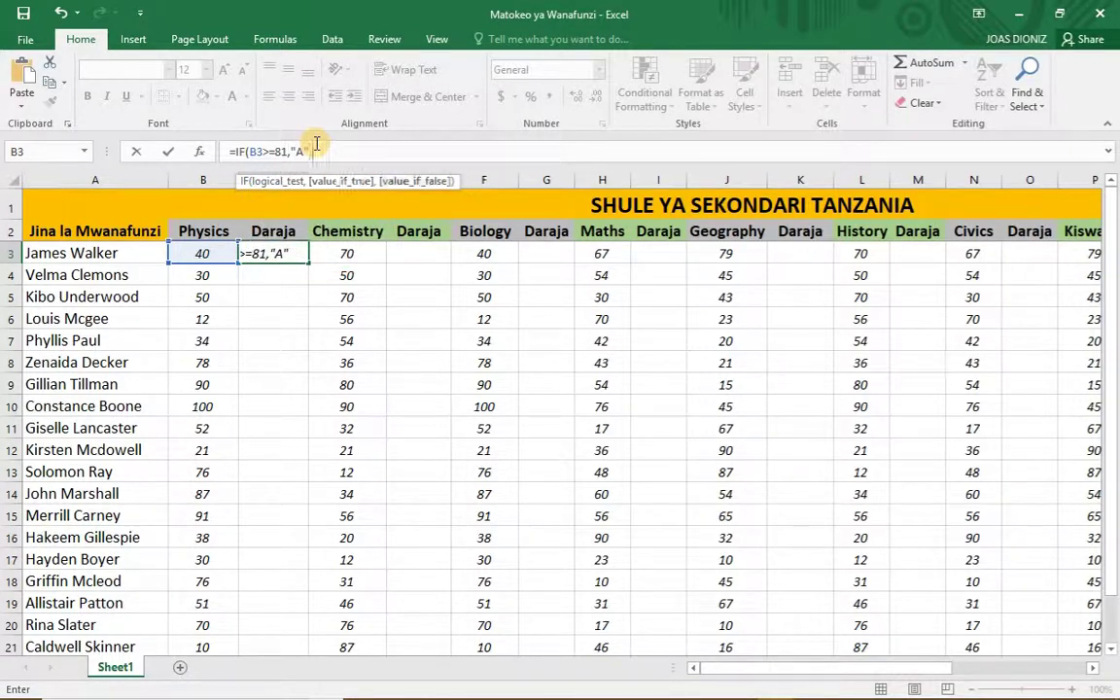
type("IF")
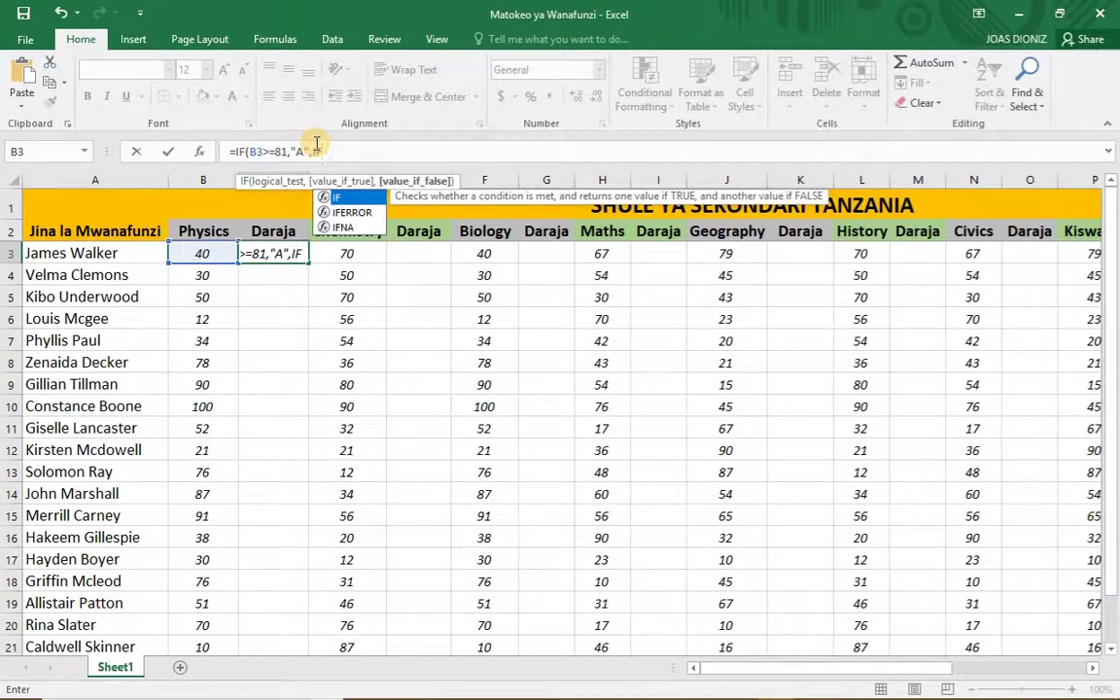
type("(")
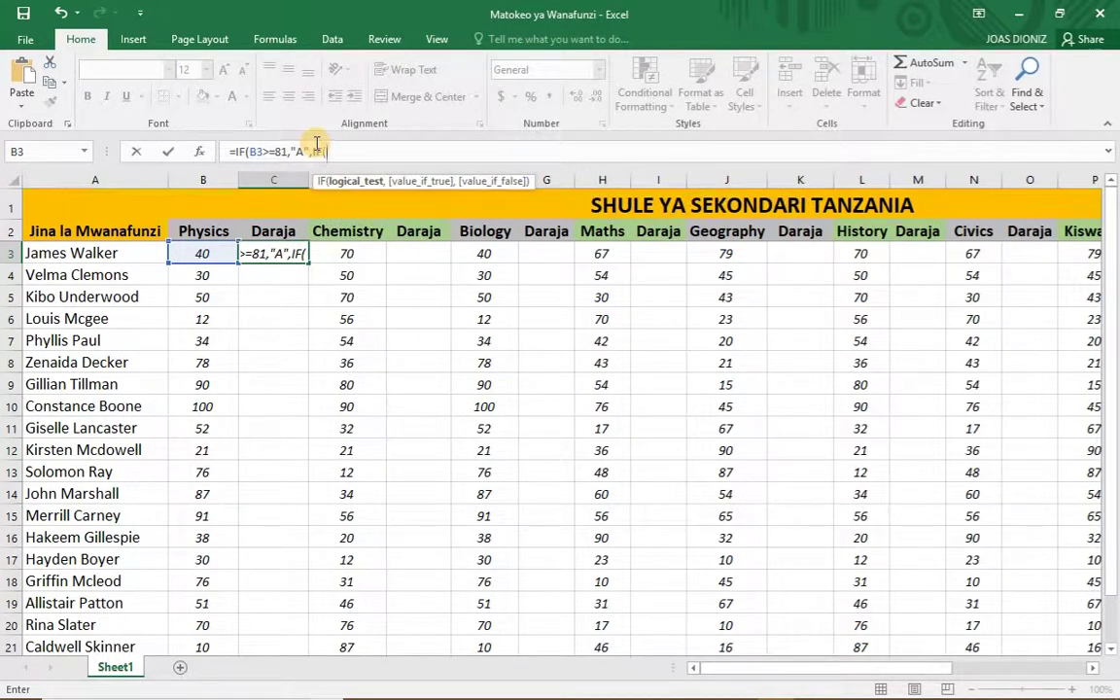
Add the B3>=61 "B" and B3>=41 "C" branches, opening another nested IF.
left_click(199, 252)
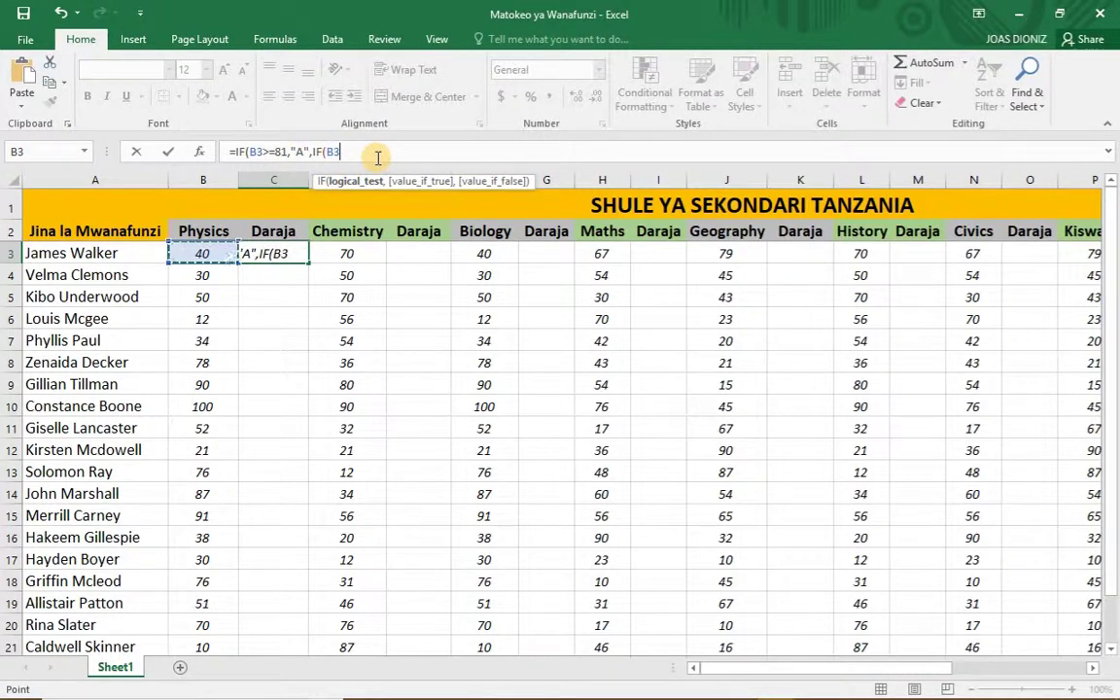
type(">=")
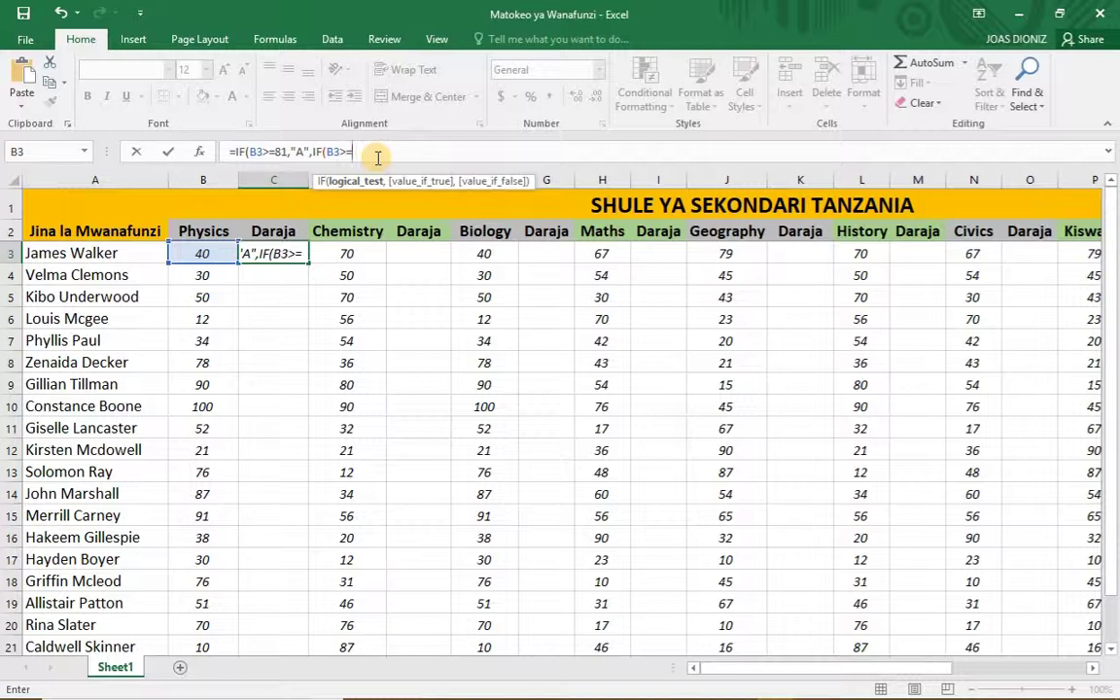
type("61,")
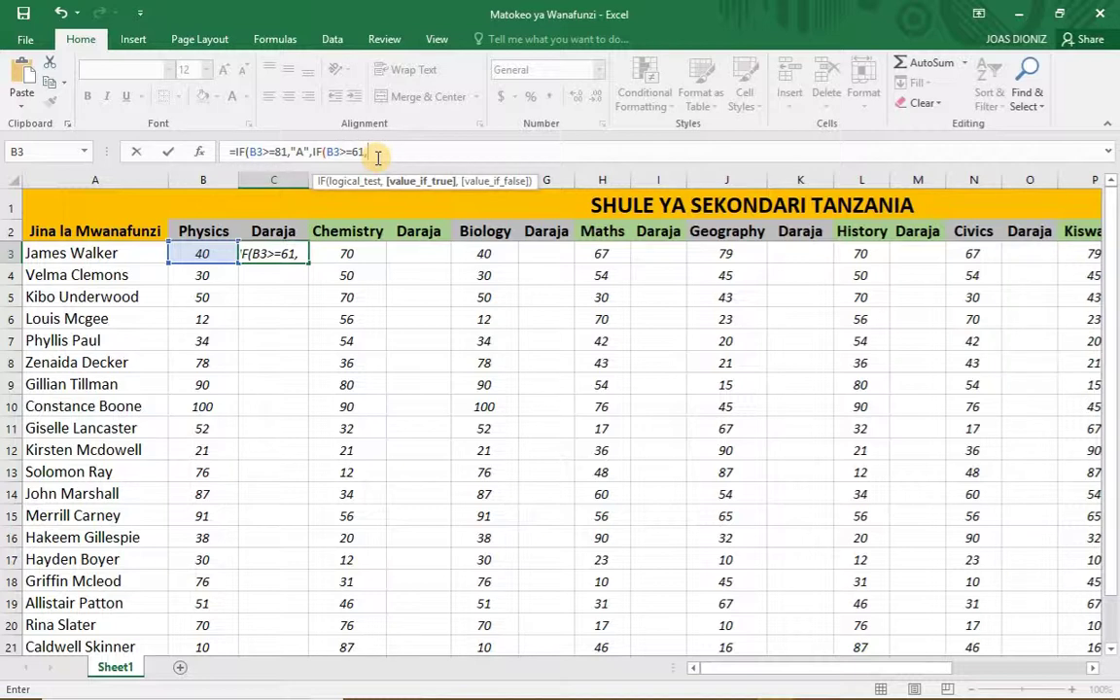
type("\"B\",")
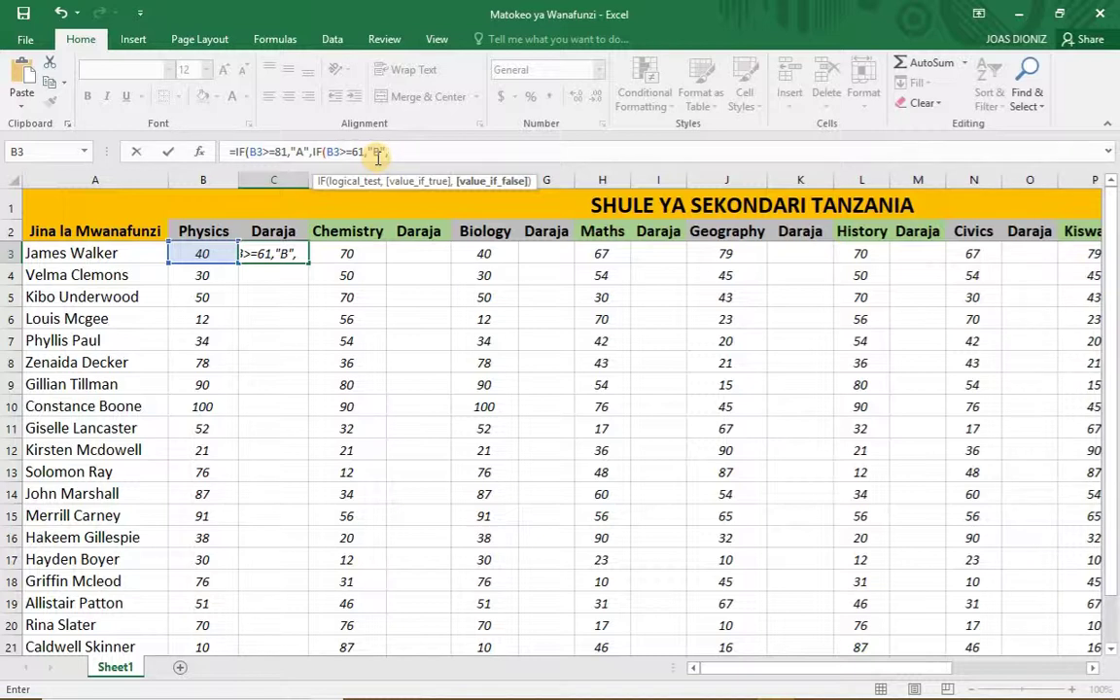
type("IF")
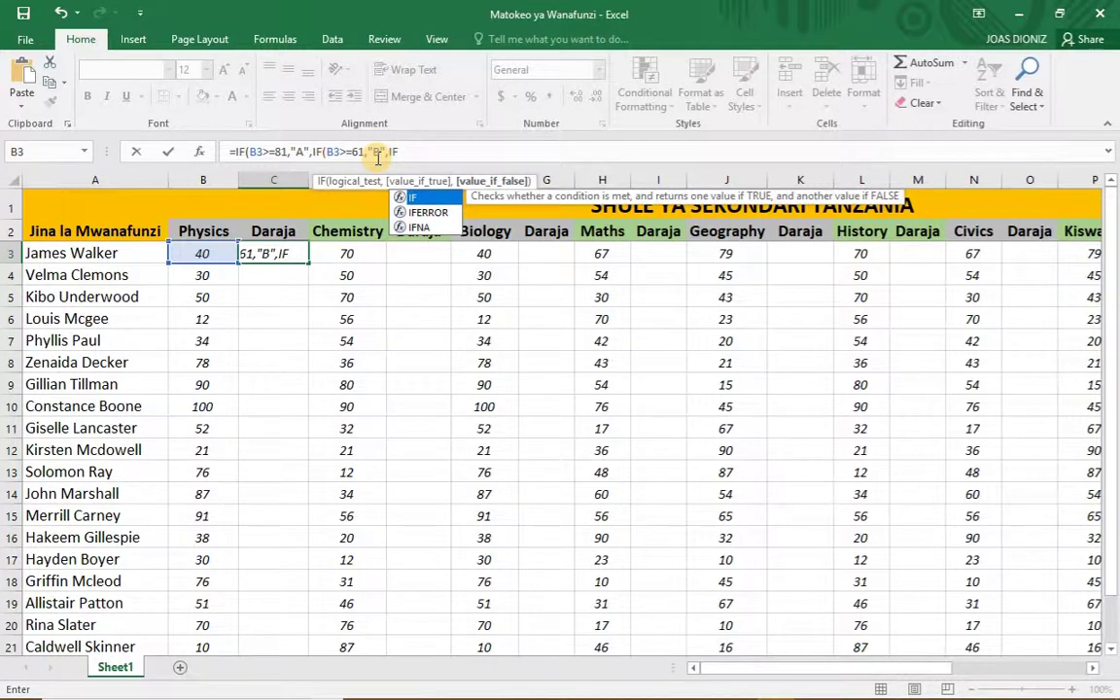
type("(")
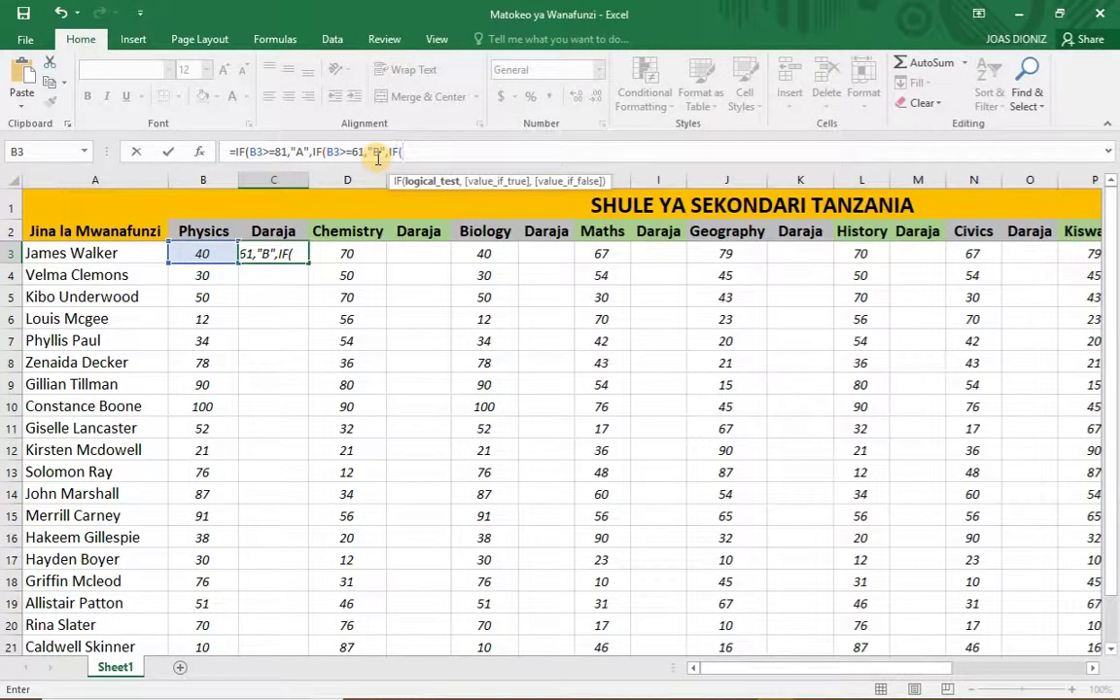
left_click(204, 252)
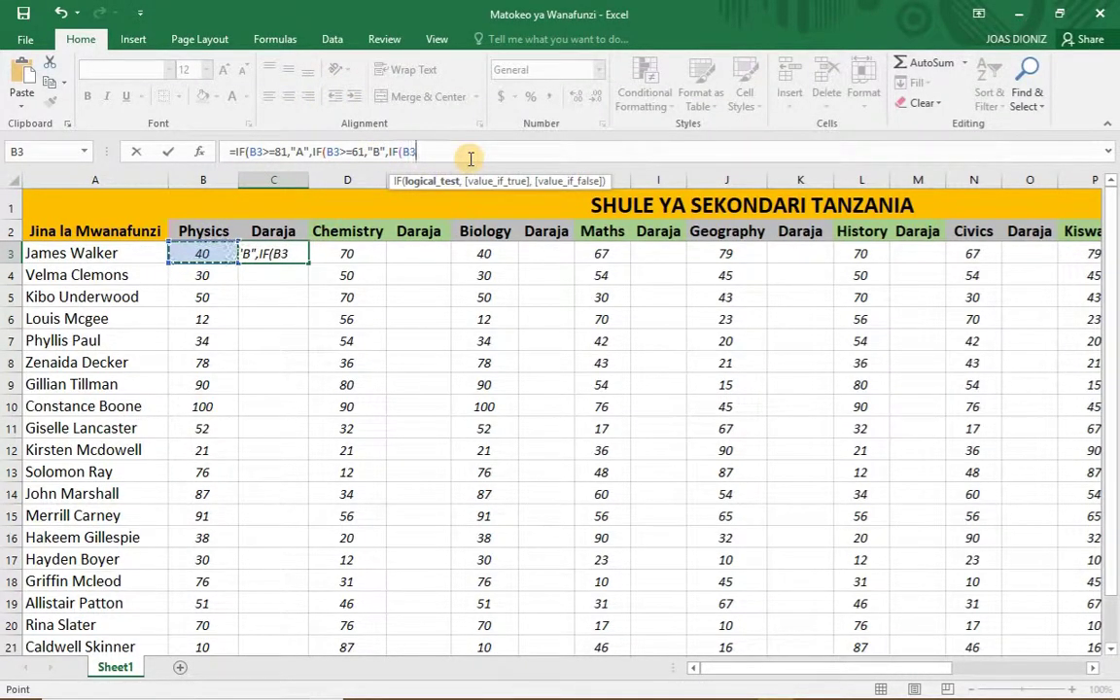
type(">")
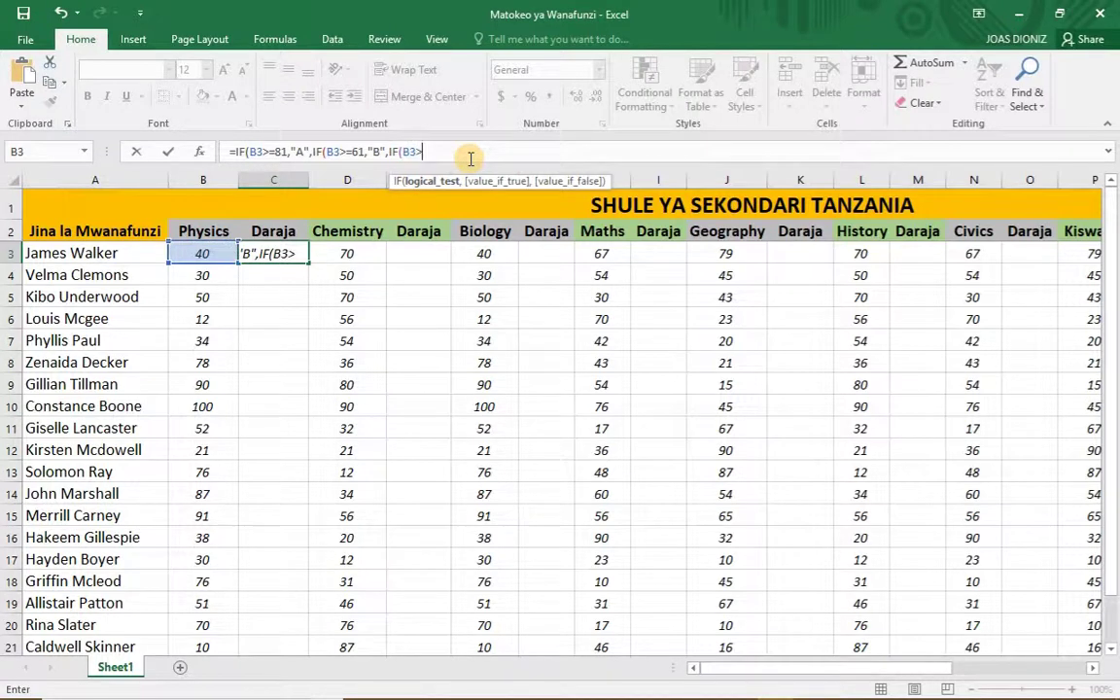
type("=41")
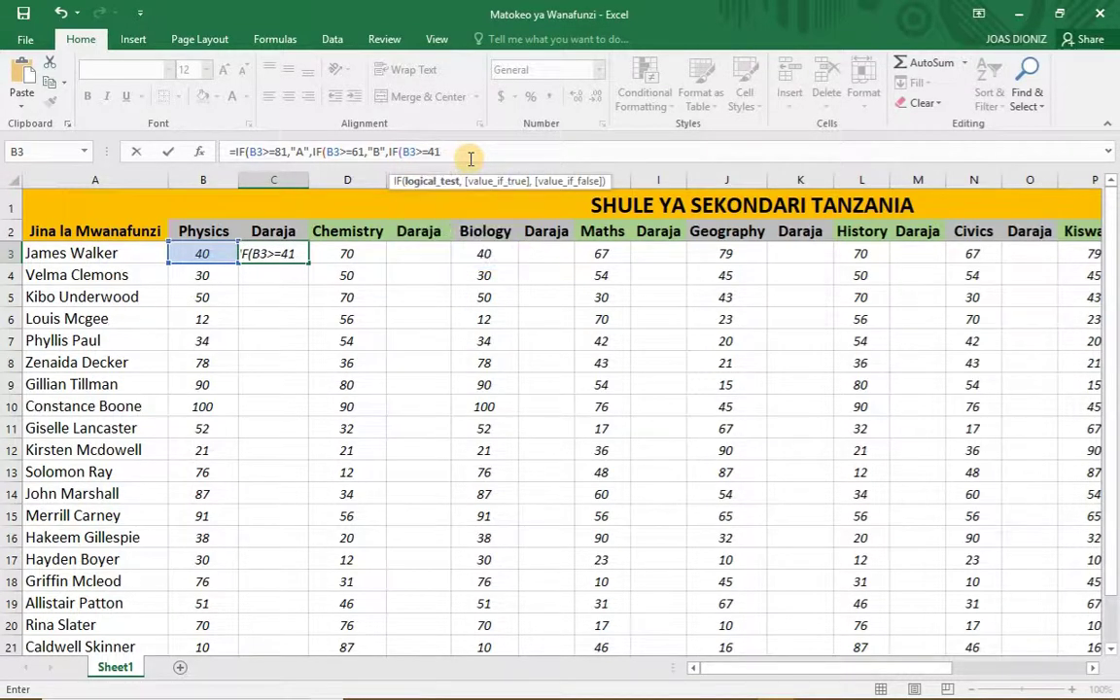
type(",\"C")
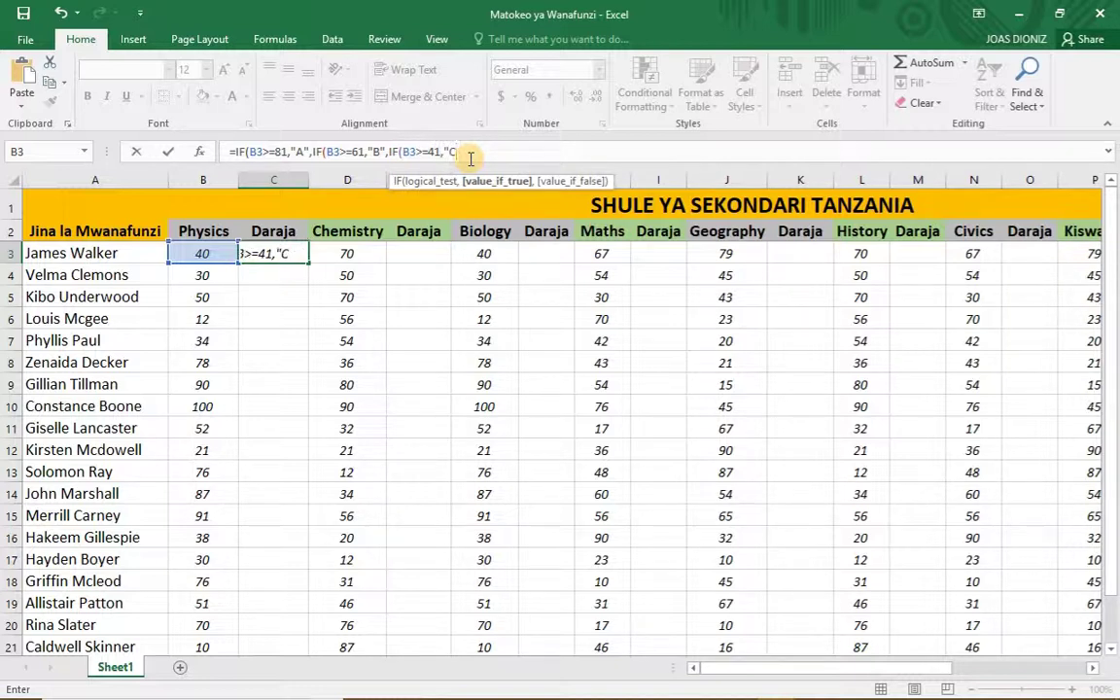
type("\",")
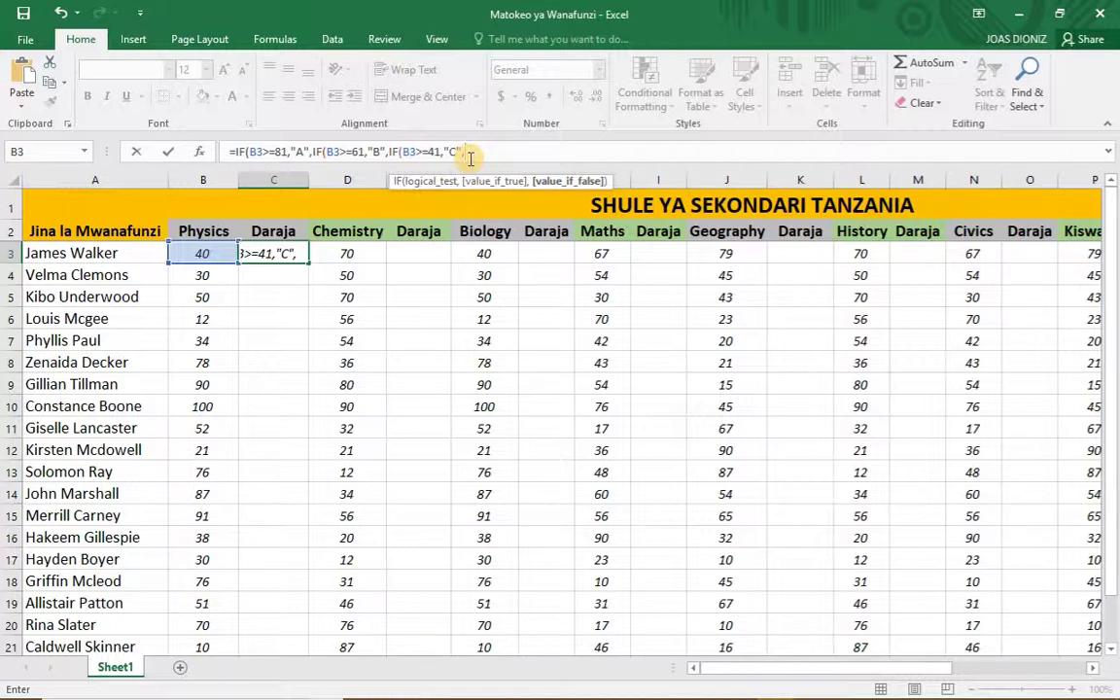
type("IF(")
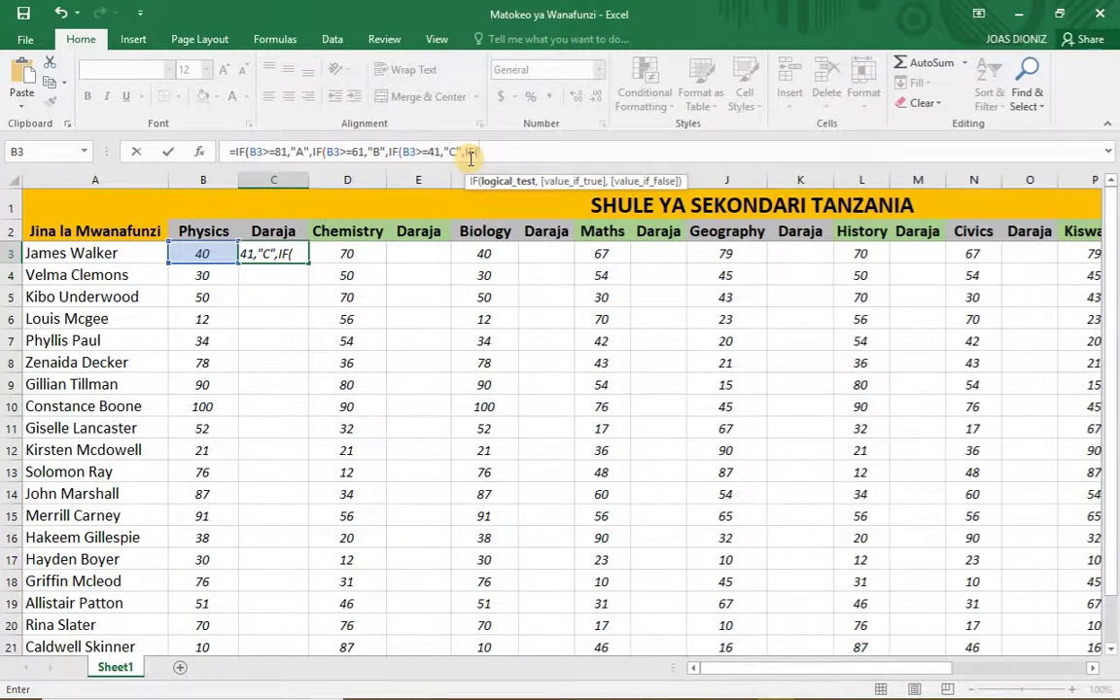
Finish with B3>=21 "D" else "F", close all parentheses and commit, showing D.
left_click(204, 254)
type(">")
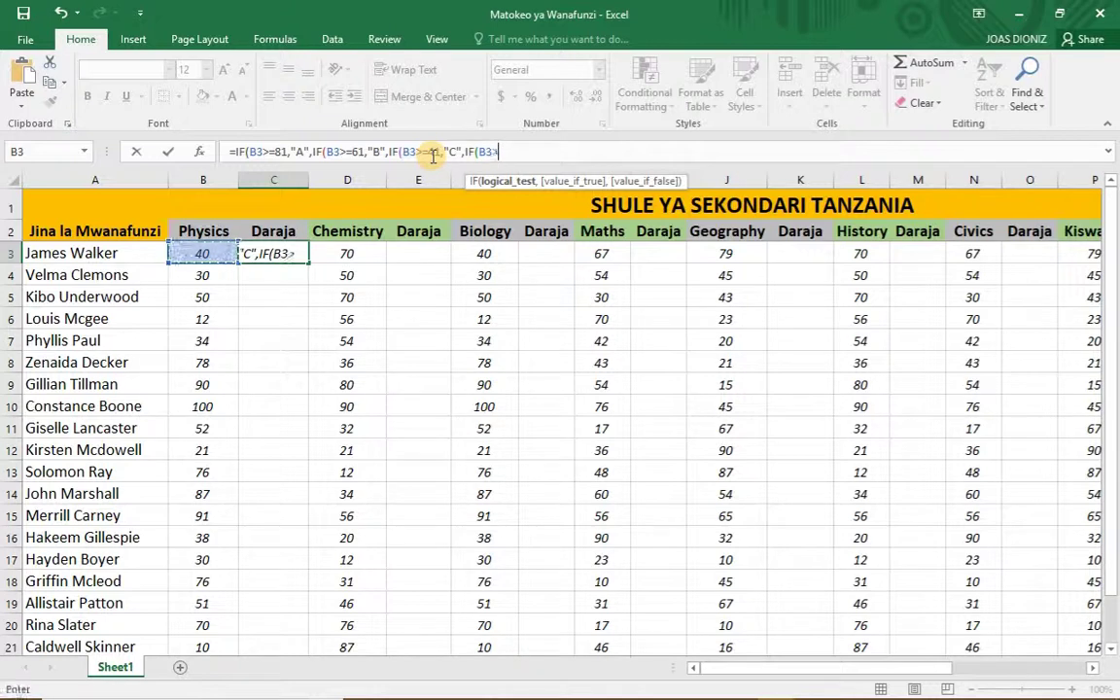
type("=")
type("21")
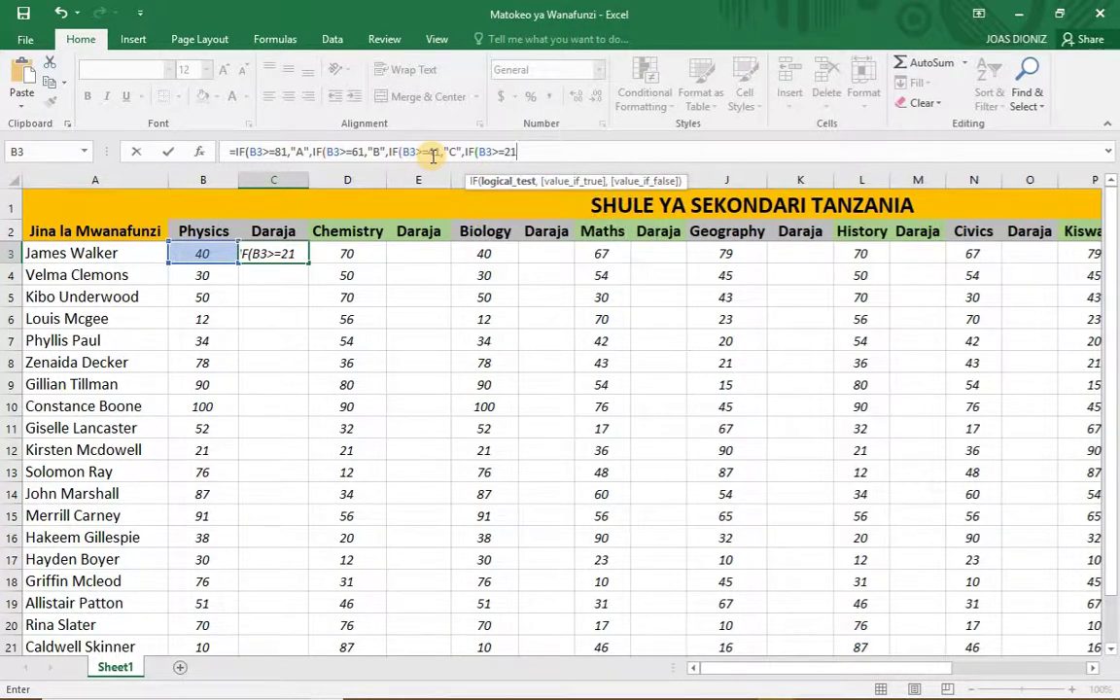
type(",")
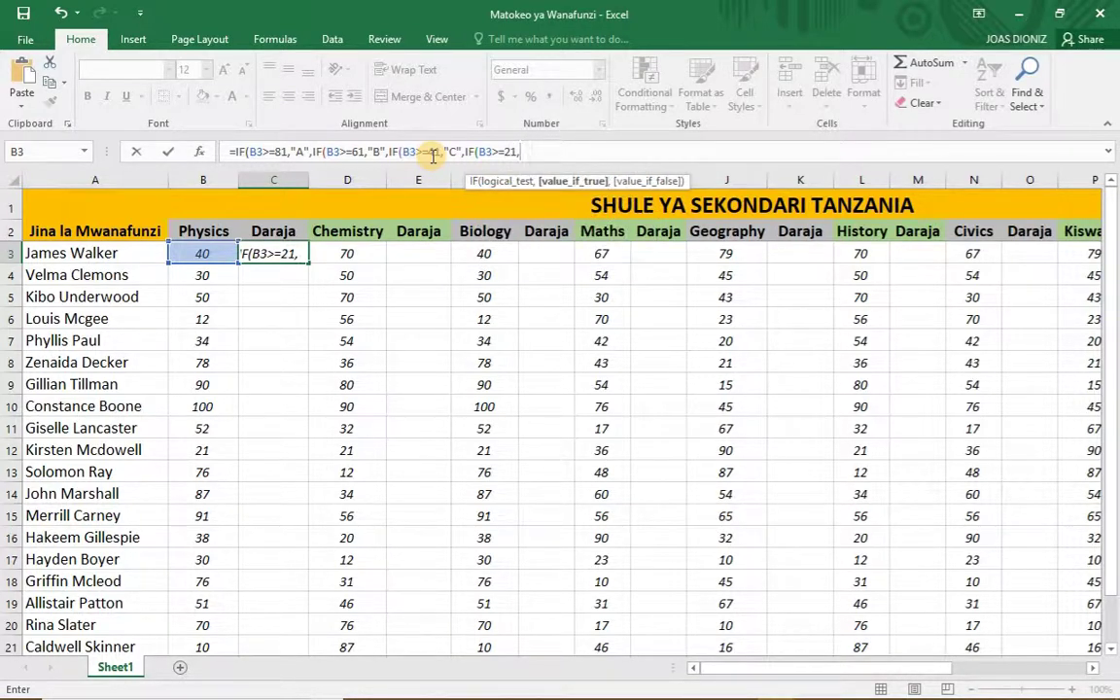
type("\"D\"")
type(",")
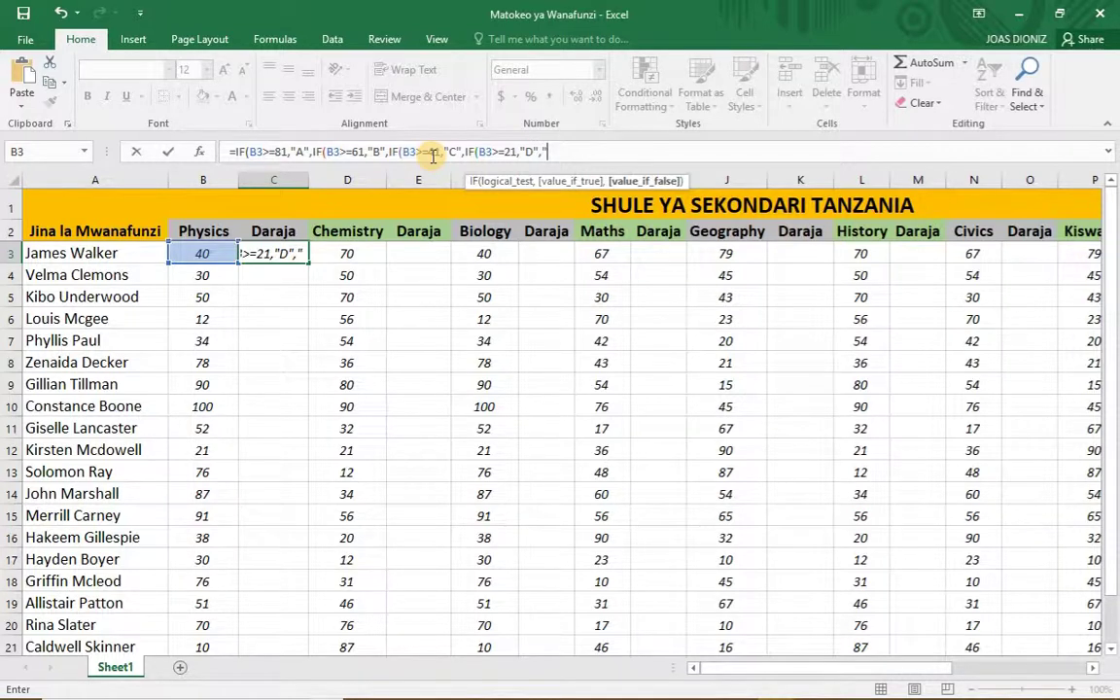
type("\"F\"")
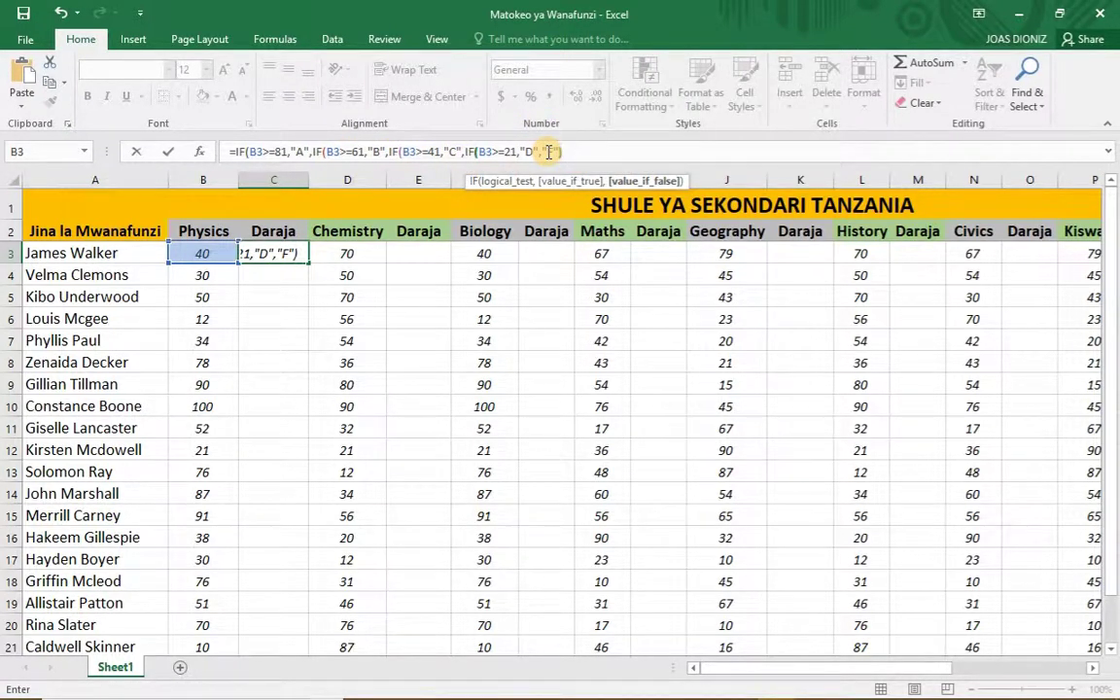
type(")))")
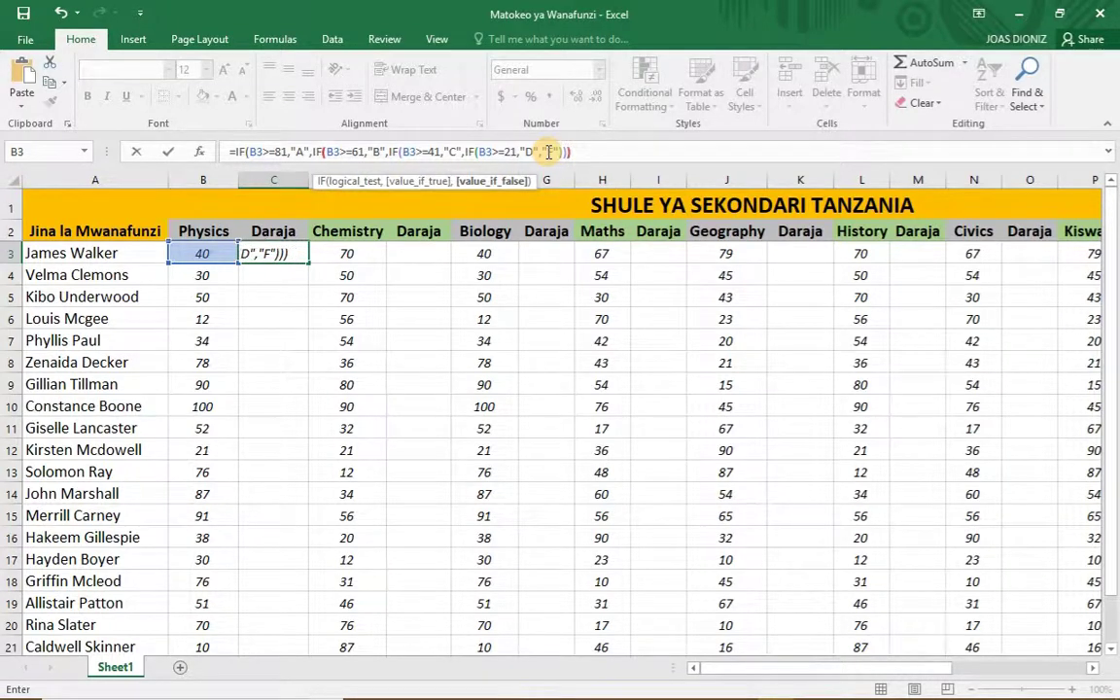
type(")")
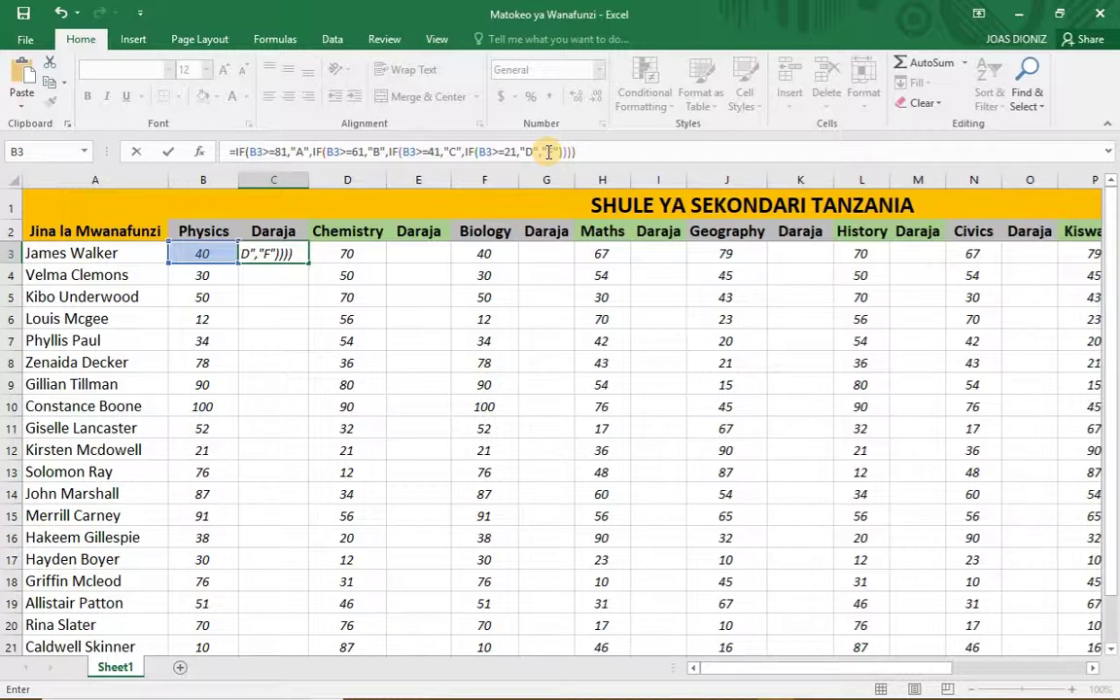
key("Return")
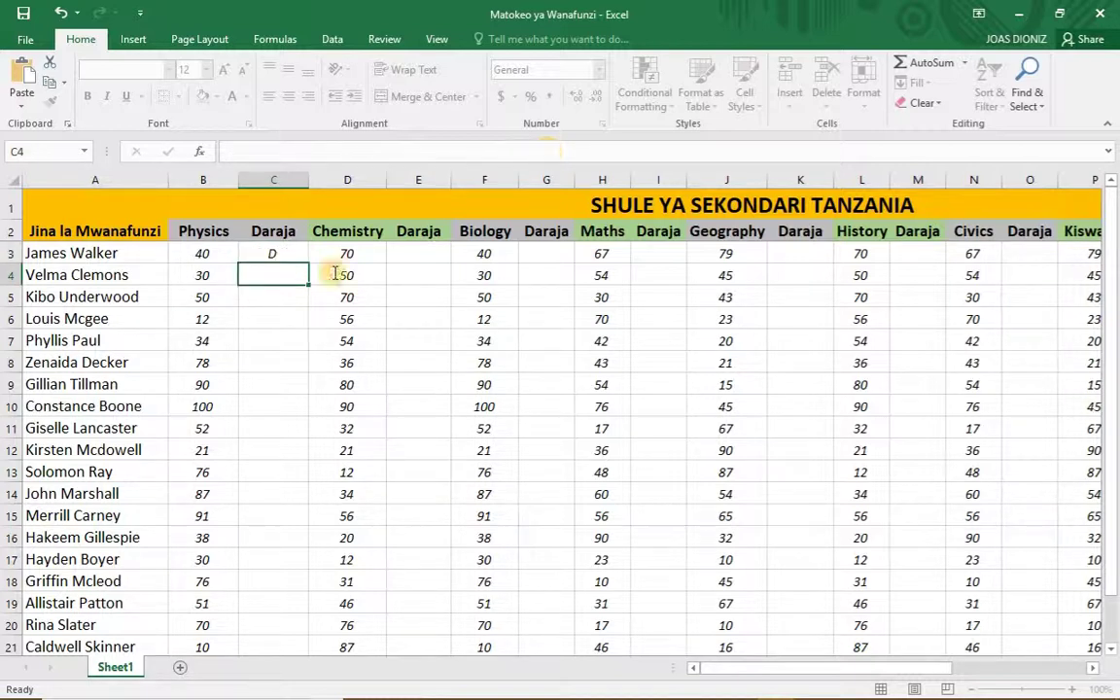
Fill the C3 Physics grade formula down to C22 for all 20 students.
left_click(266, 253)
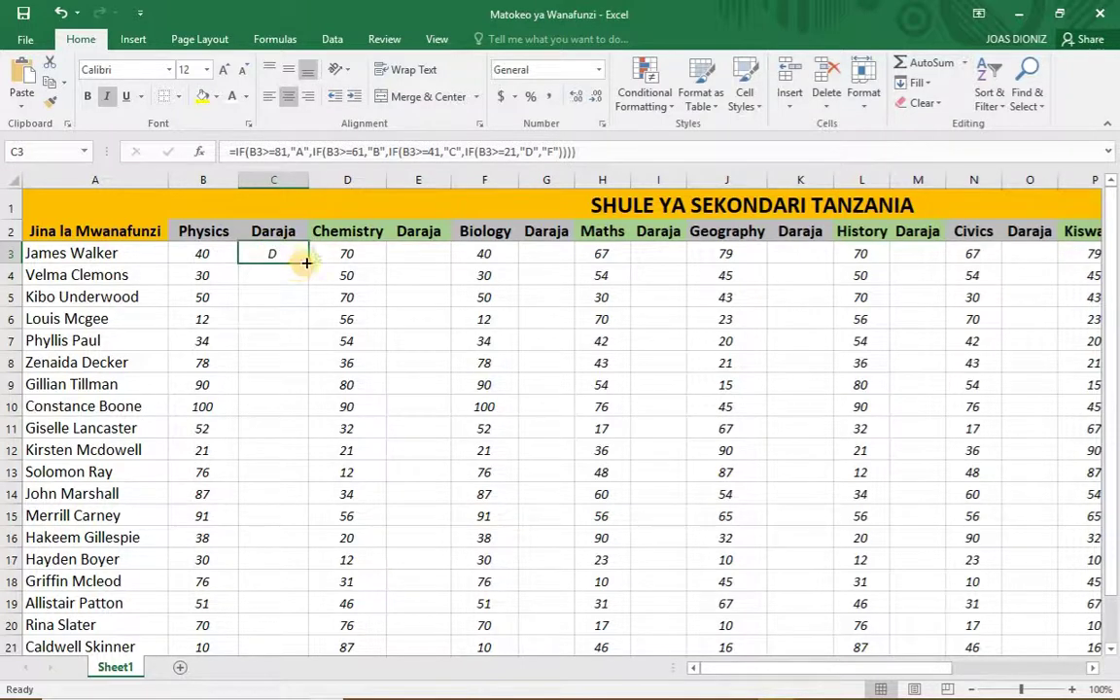
left_click_drag(306, 262, 303, 295)
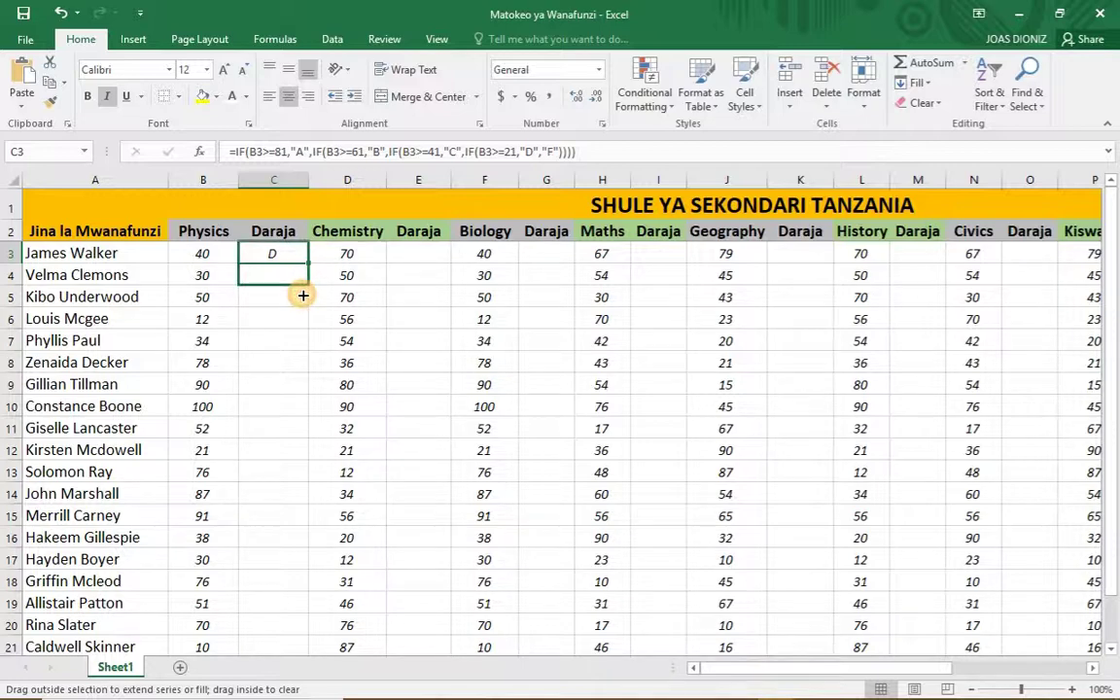
mouse_move(303, 296)
left_mouse_down()
mouse_move(283, 670)
mouse_move(287, 620)
mouse_move(287, 630)
left_mouse_up()
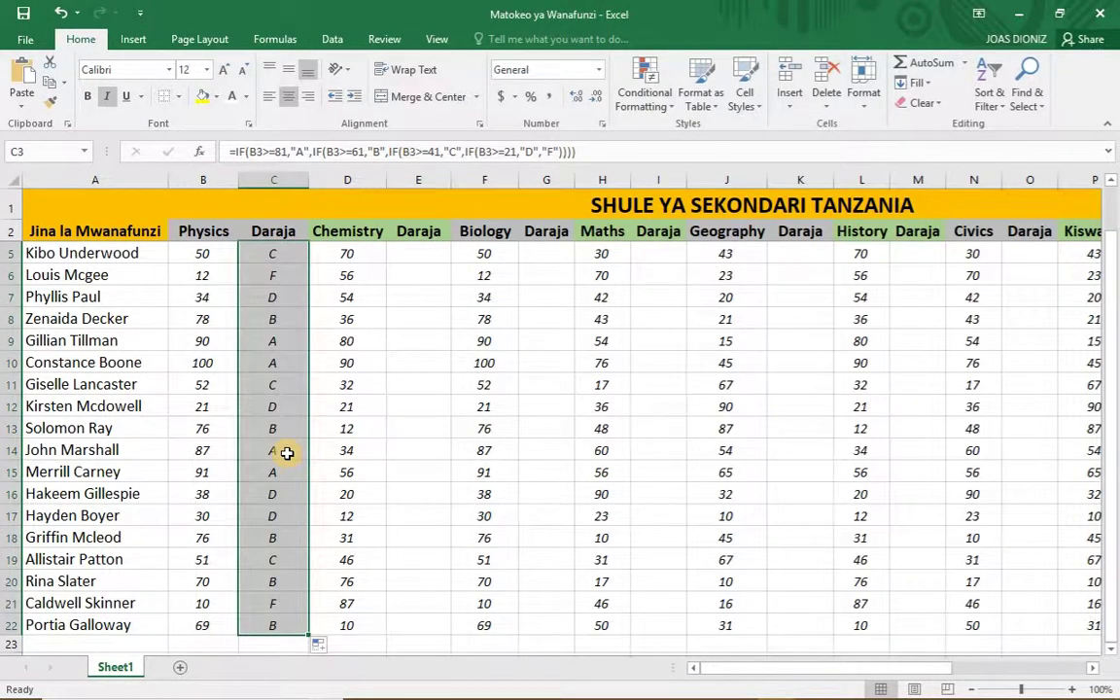
left_click(363, 376)
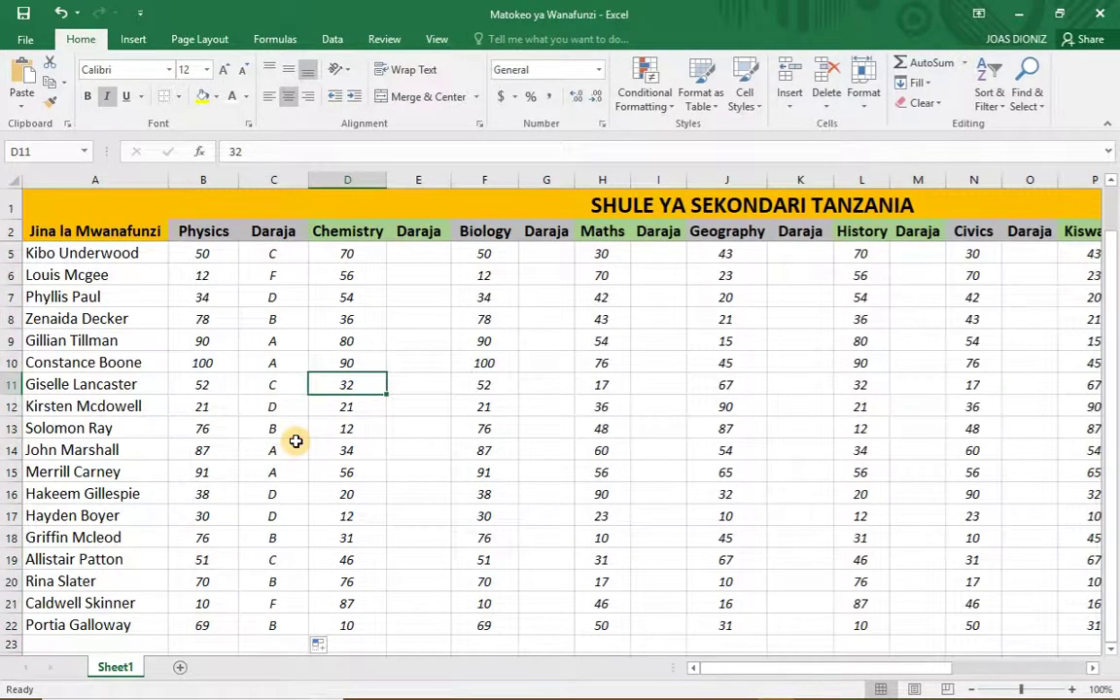
scroll(287, 362, "up", 1)
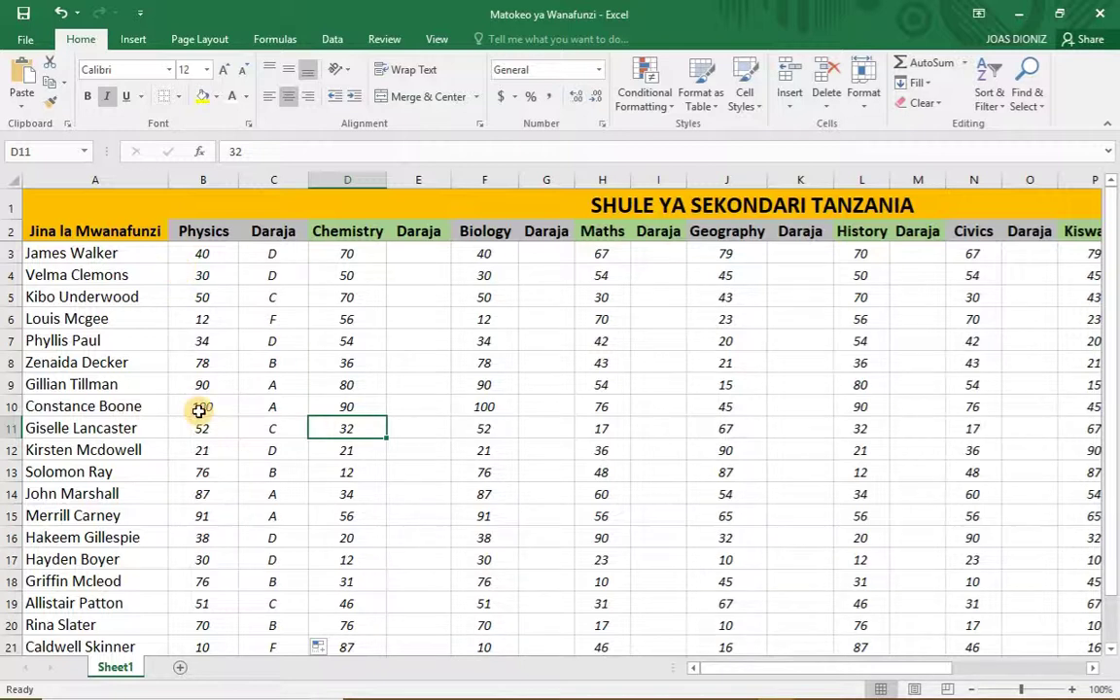
scroll(307, 432, "up", 2)
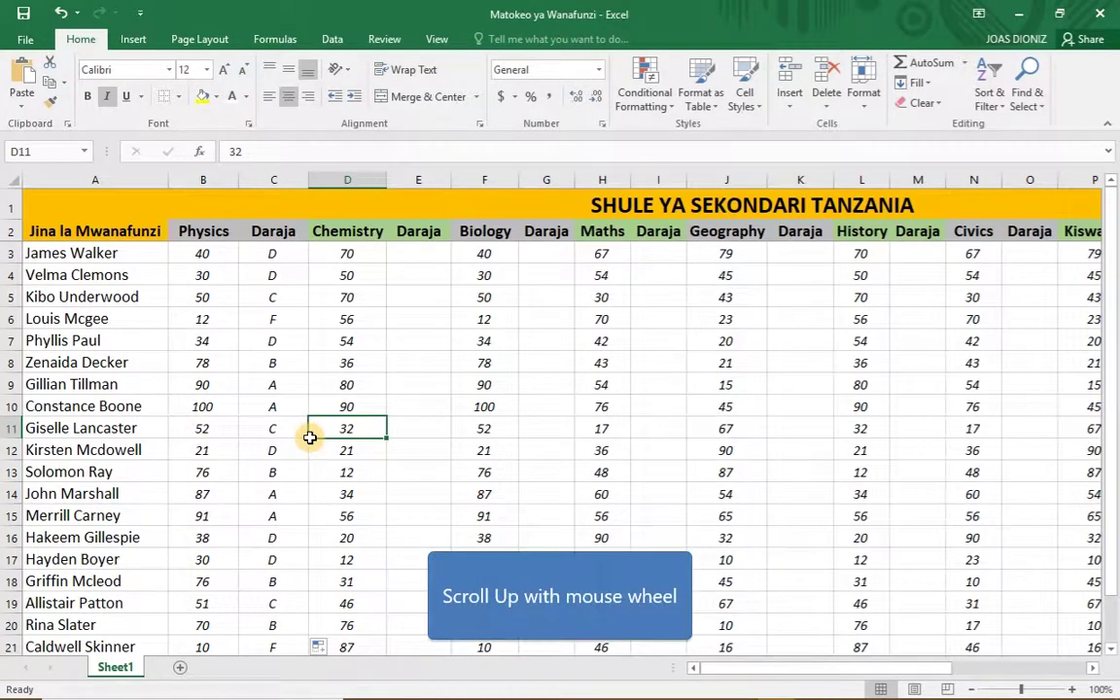
scroll(243, 399, "down", 2)
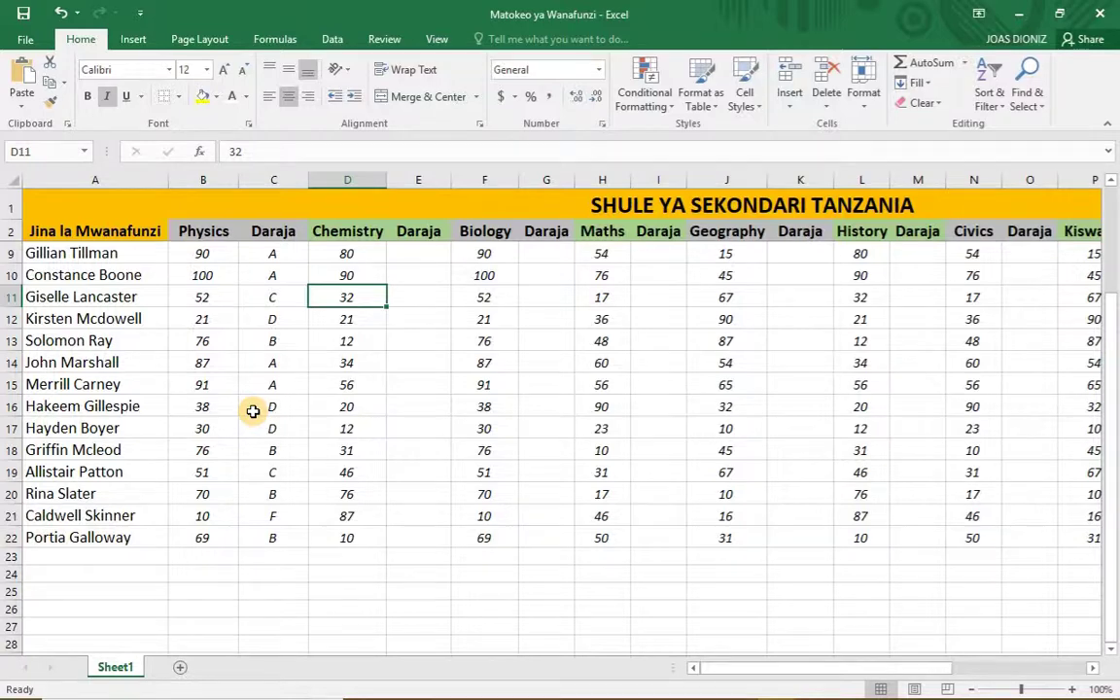
scroll(273, 291, "up", 2)
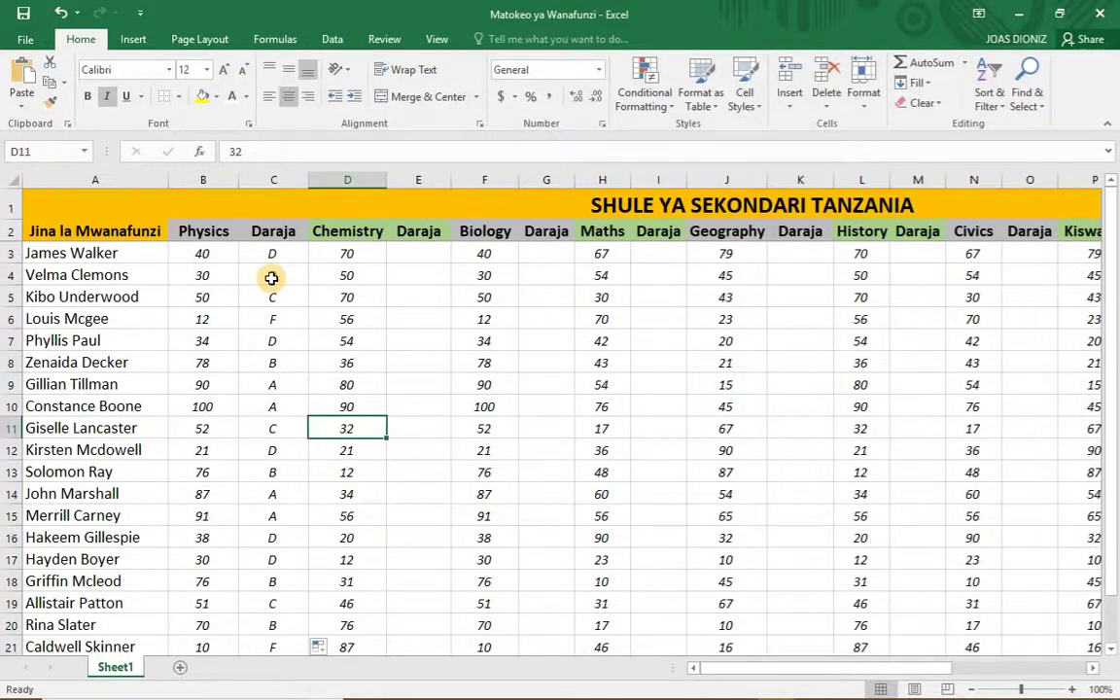
left_click(430, 253)
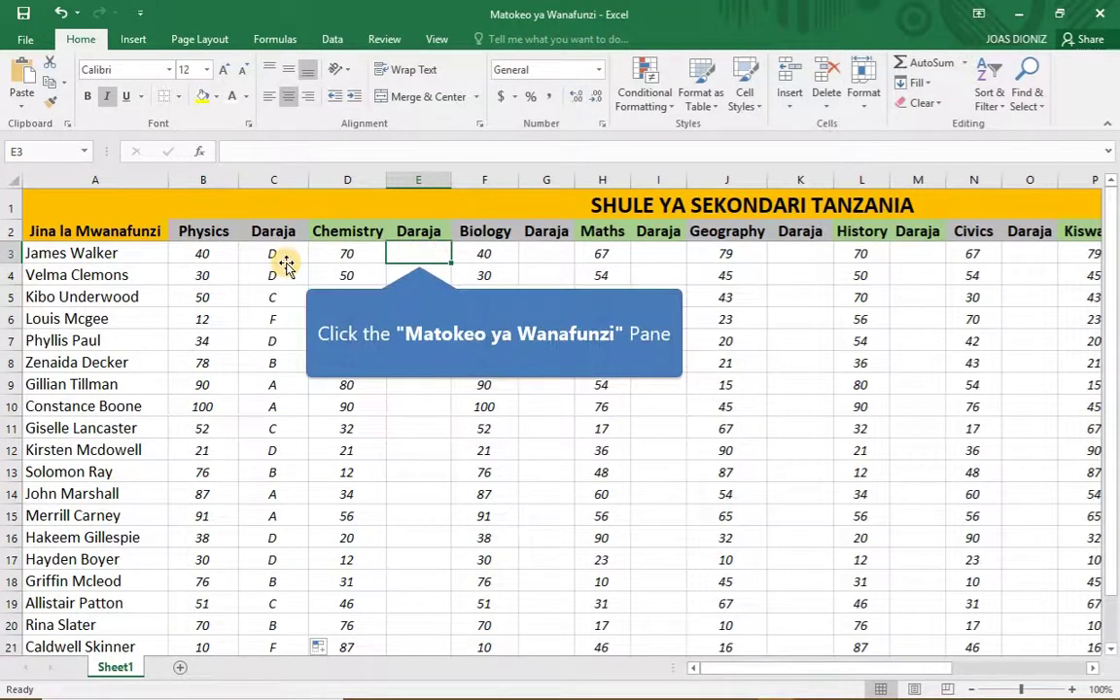
Select and copy the whole nested IF grade formula text from the formula bar.
key("Left")
key("Left")
left_click(587, 149)
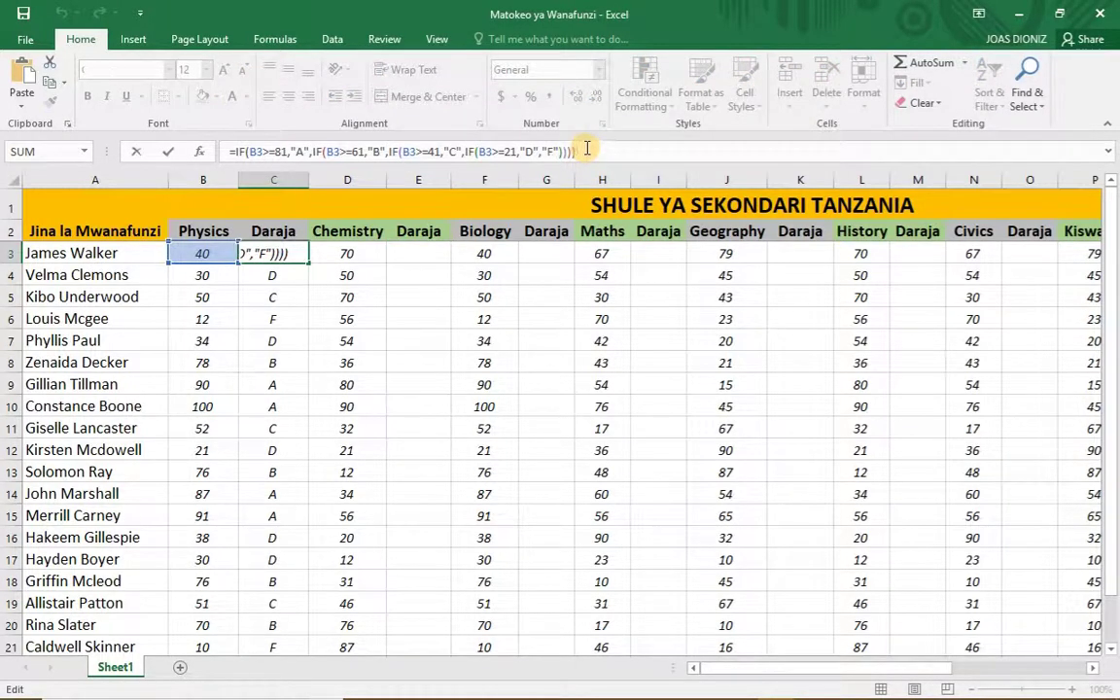
left_click_drag(587, 150, 219, 150)
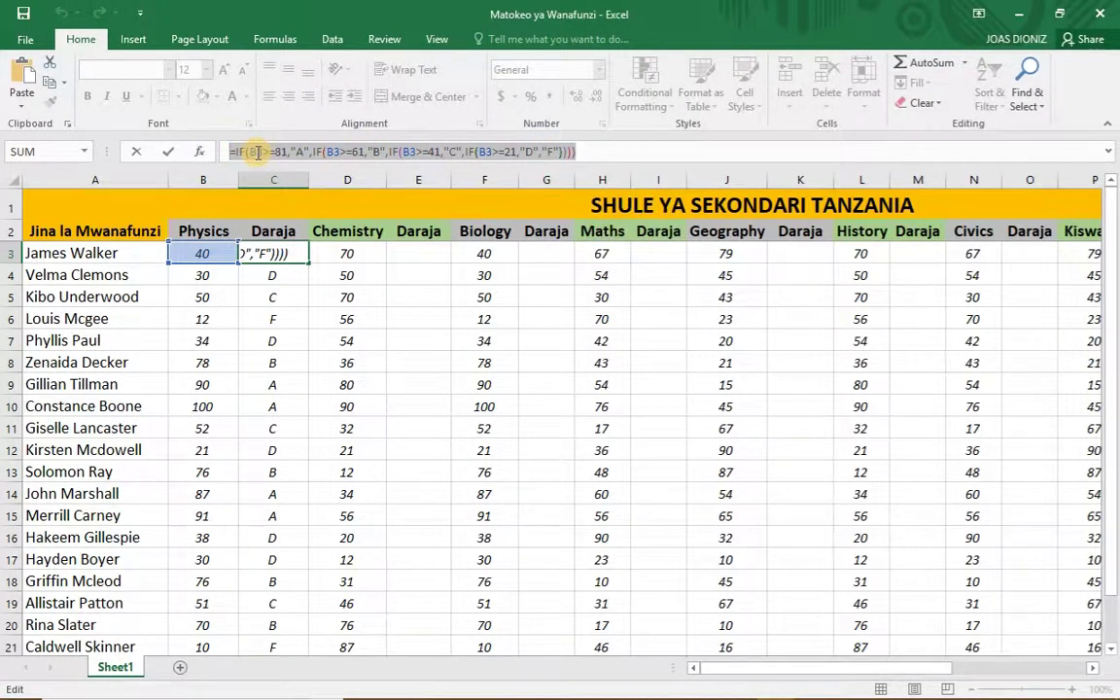
type("=")
left_click(418, 255)
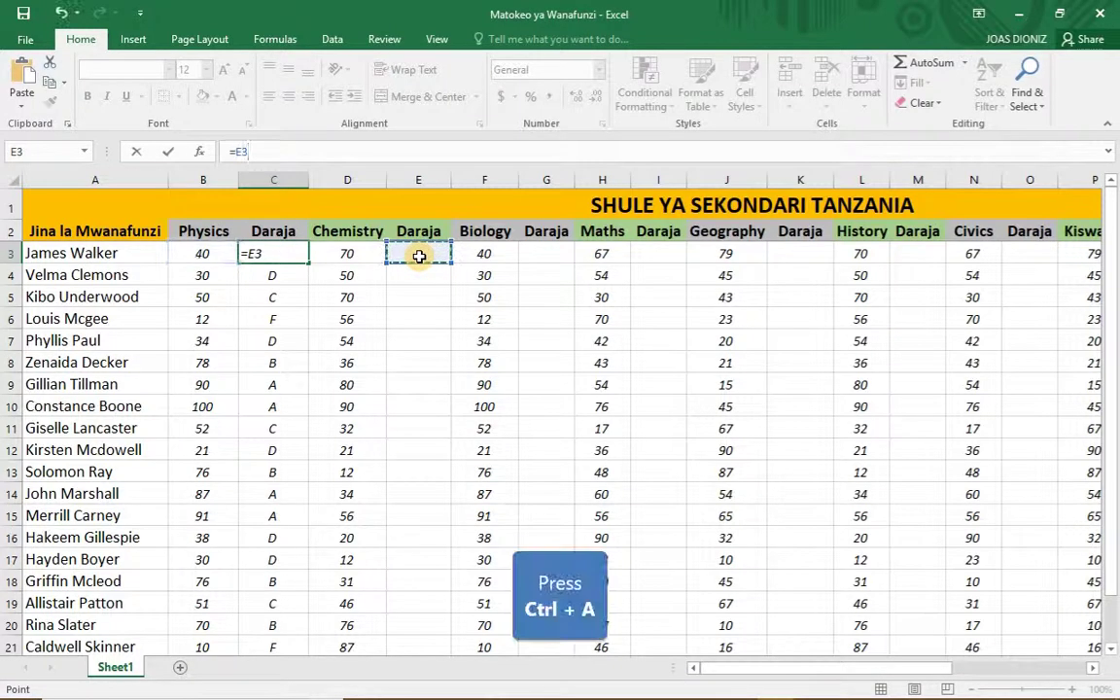
type("=IF(B3>=81,\"A\",IF(B3>=61,\"B\",IF(B3>=41,\"C\",IF(B3>=21,\"D\",\"F\"))))")
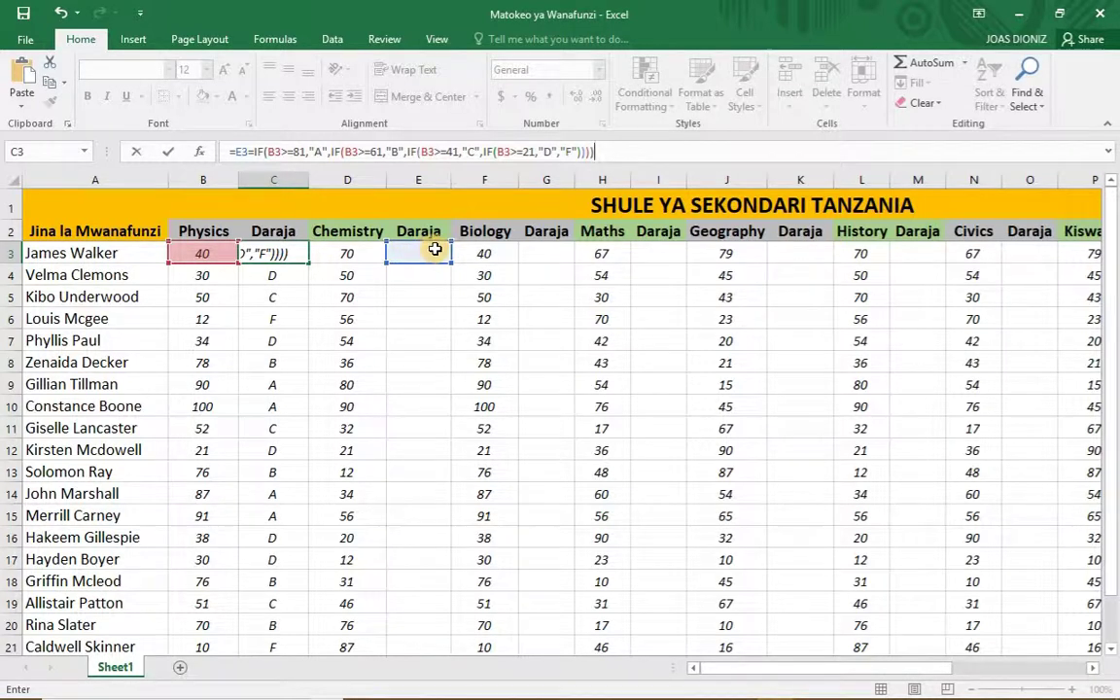
key("ctrl+c")
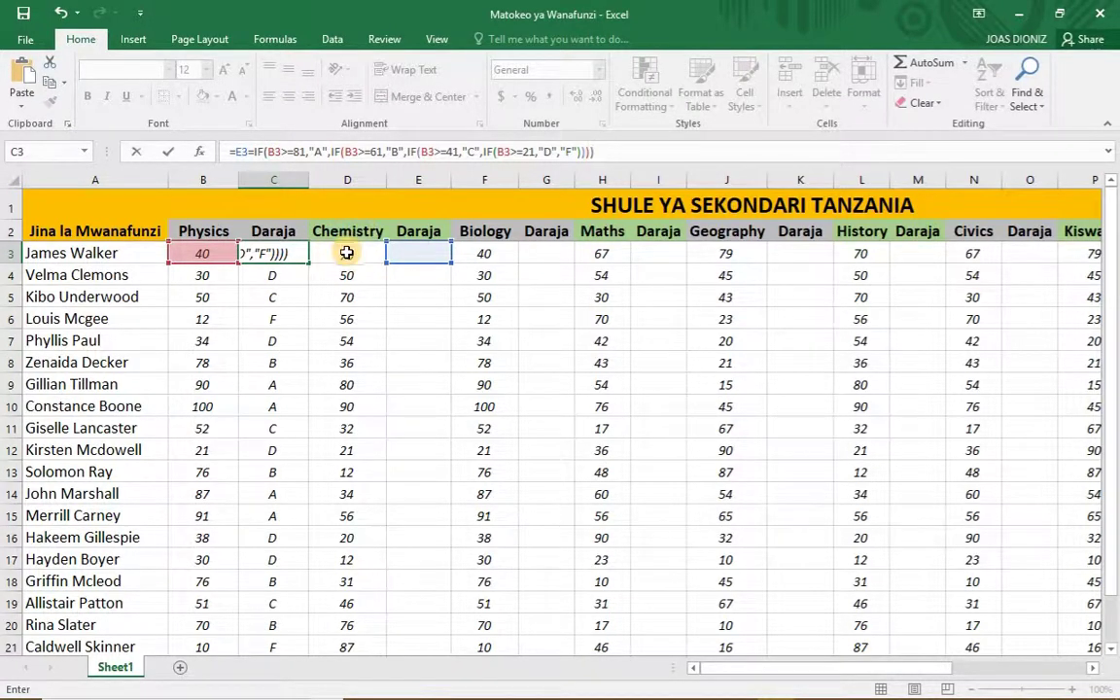
Change all four B3 references in the formula to D3 and commit it.
left_click(276, 152)
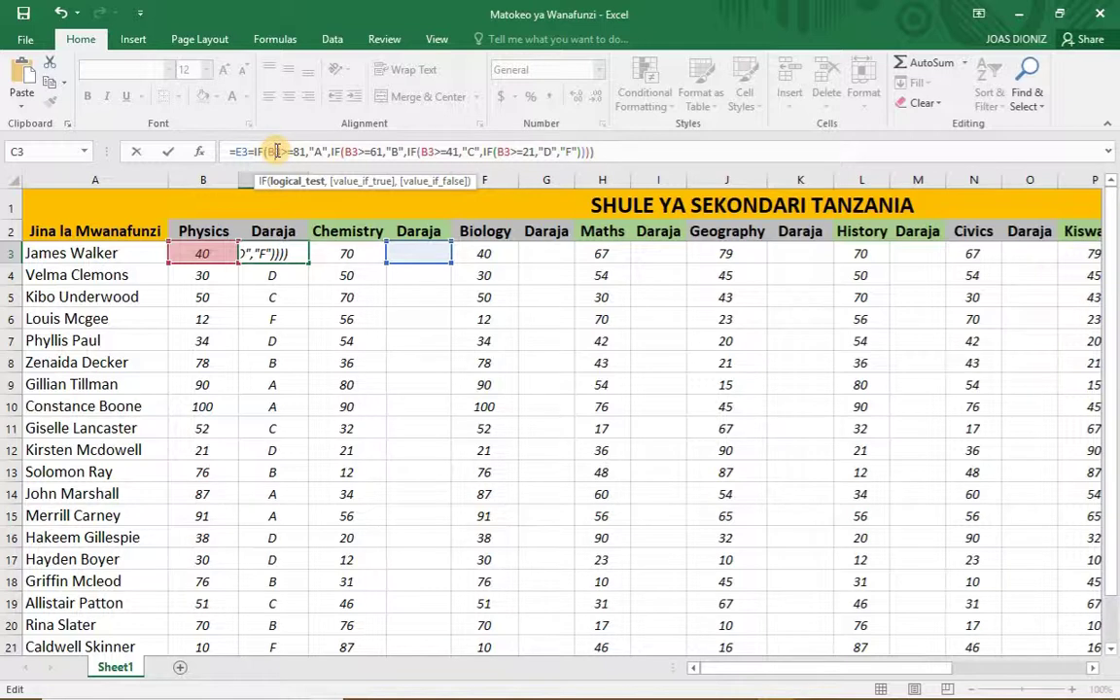
key("BackSpace")
type("D")
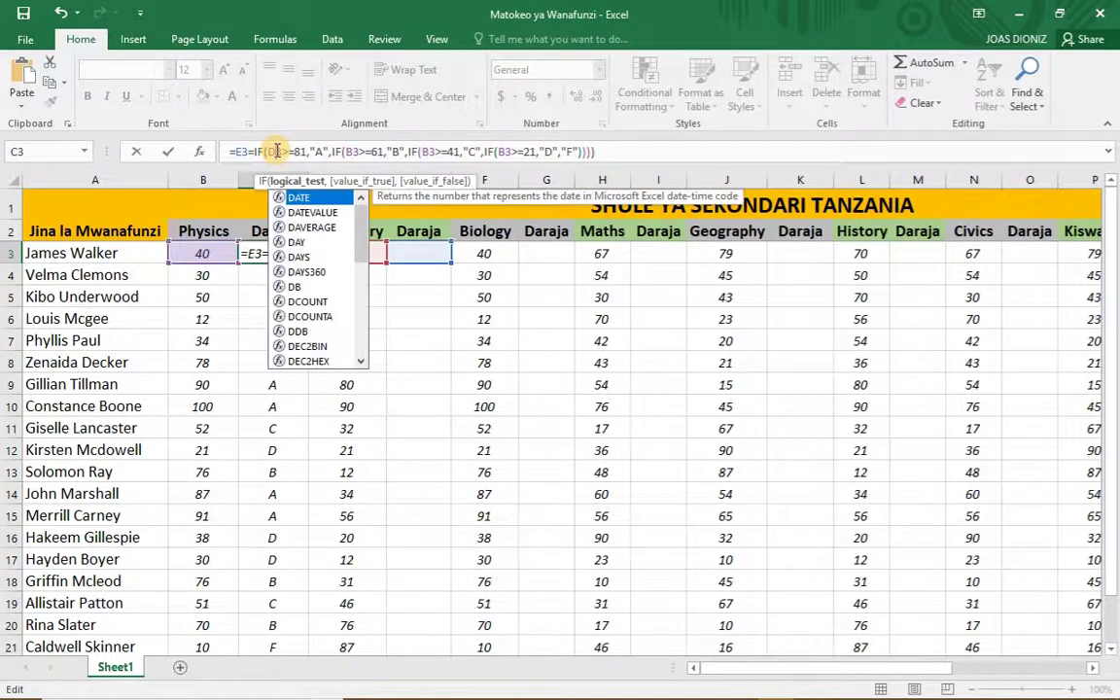
left_click(356, 153)
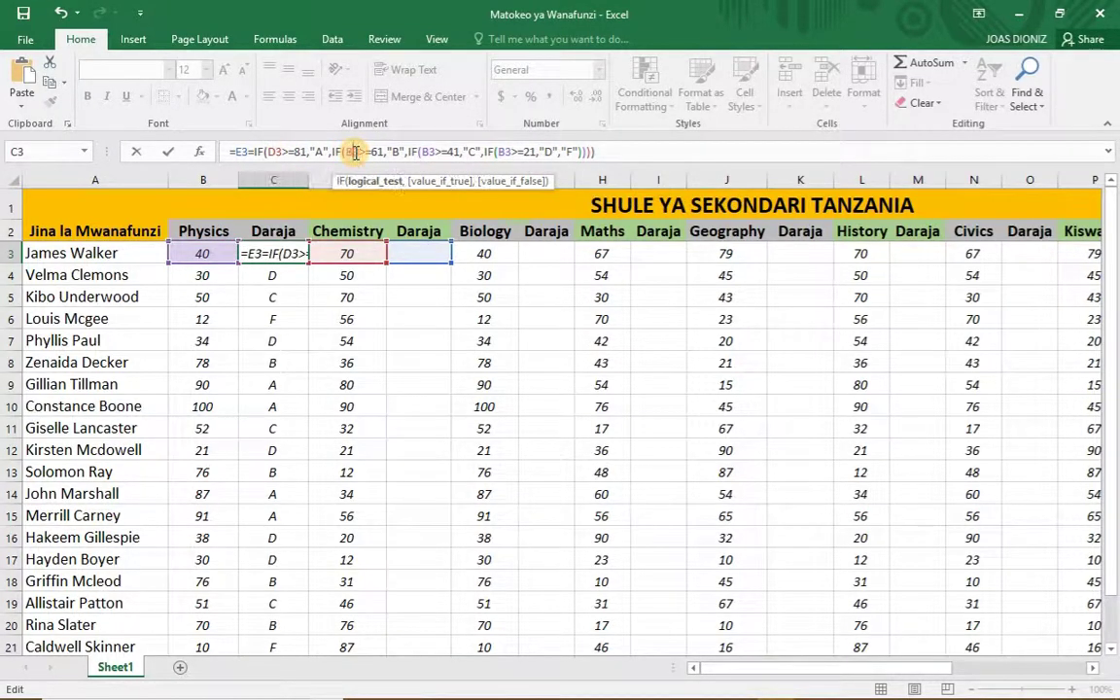
key("BackSpace")
type("D")
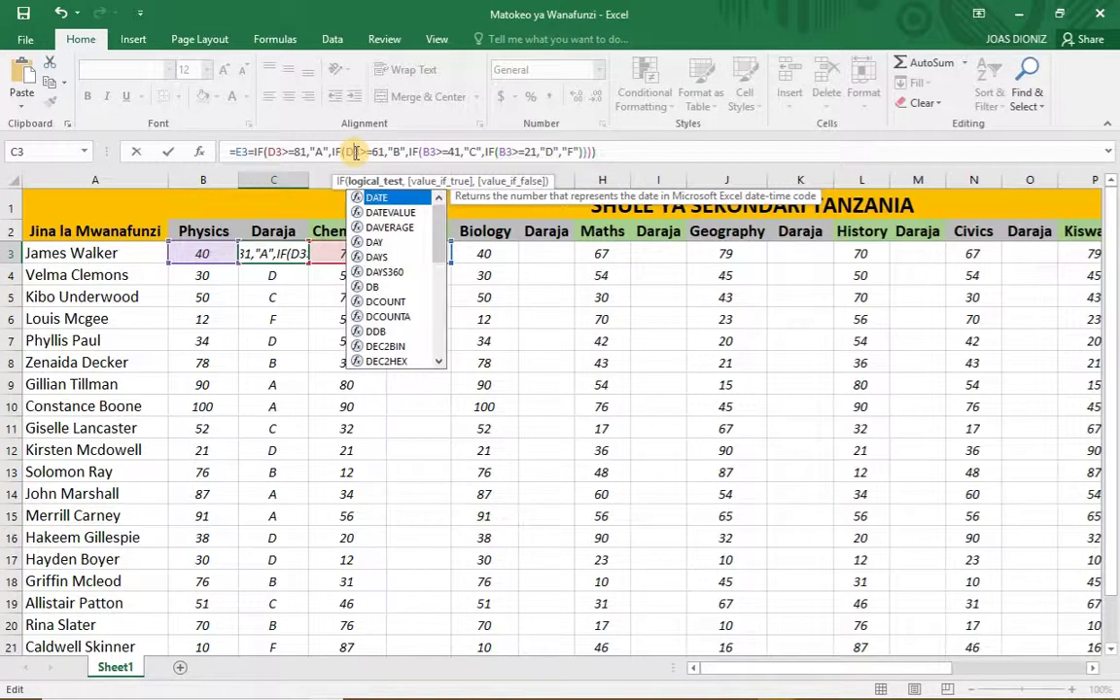
left_click(433, 152)
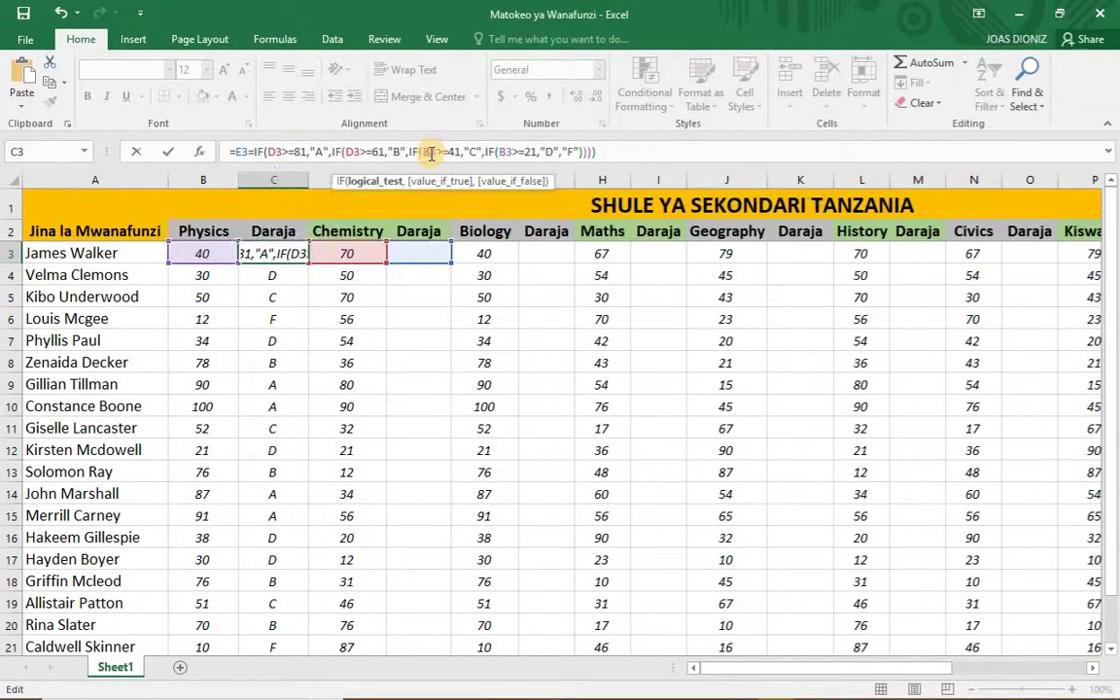
key("BackSpace")
type("D")
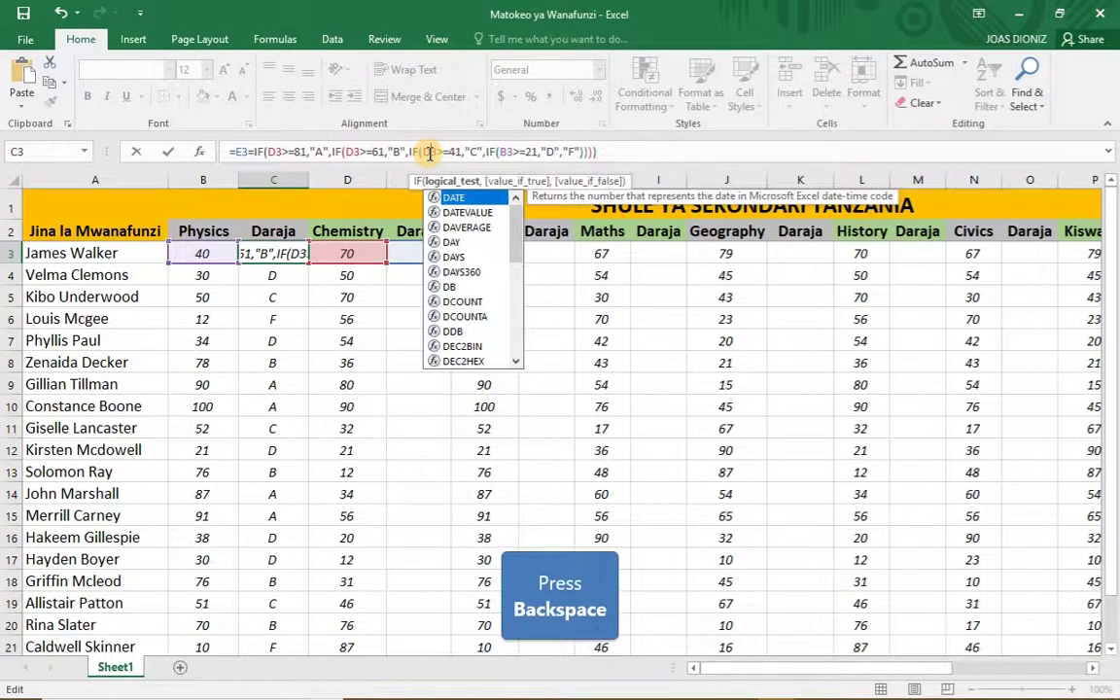
left_click(500, 151)
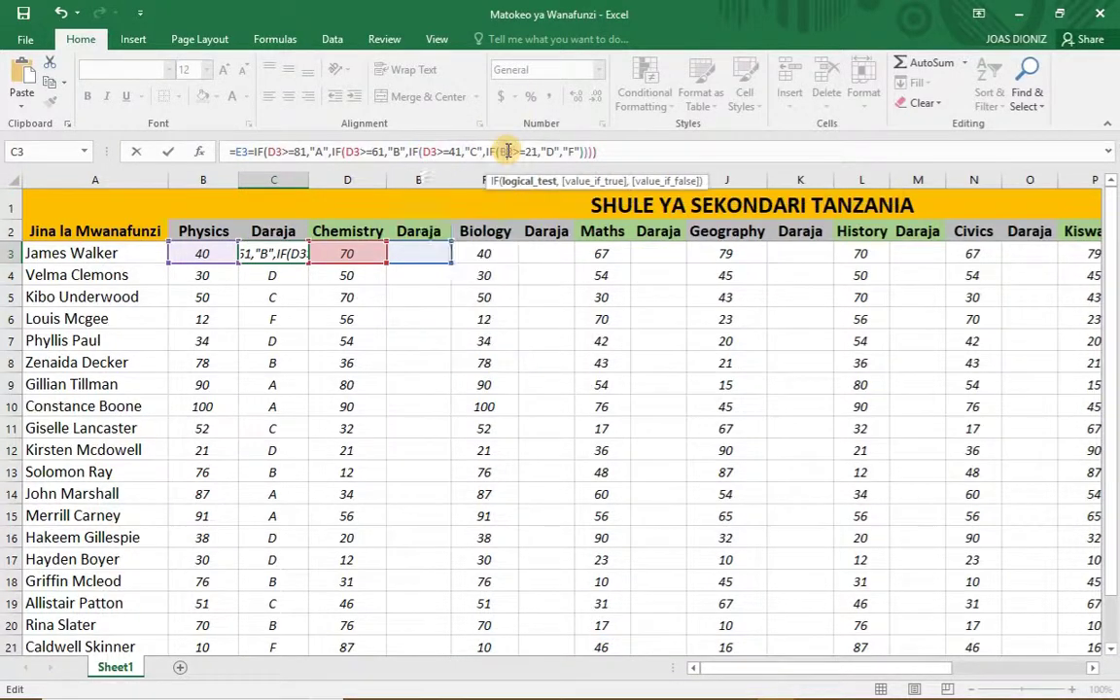
key("BackSpace")
type("D")
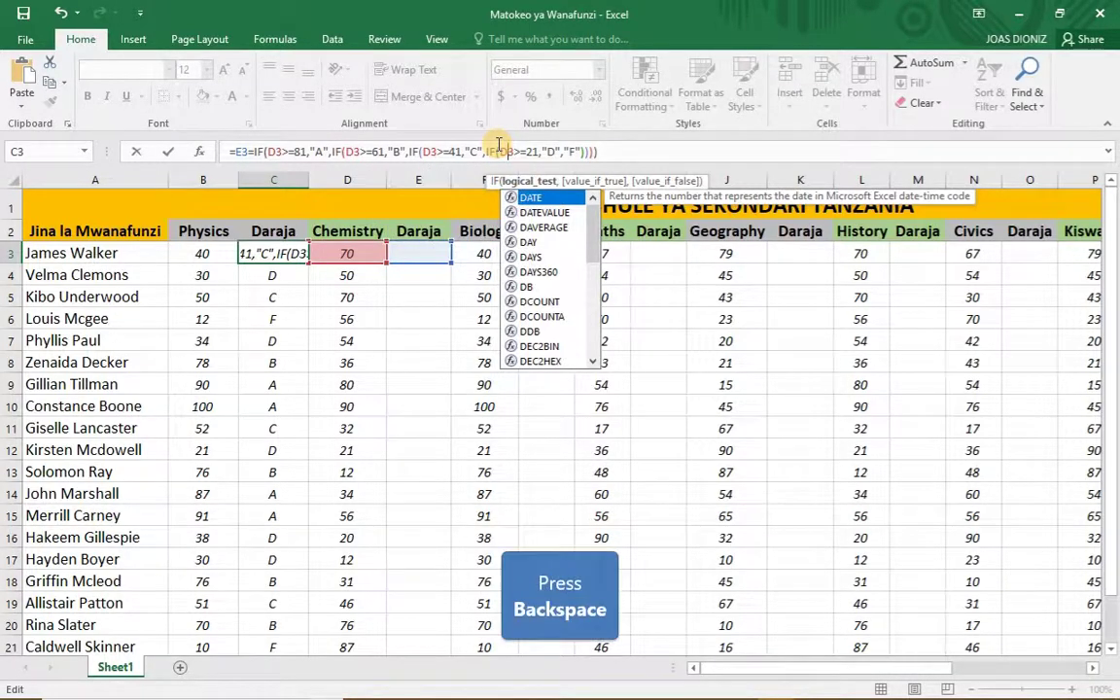
key("Return")
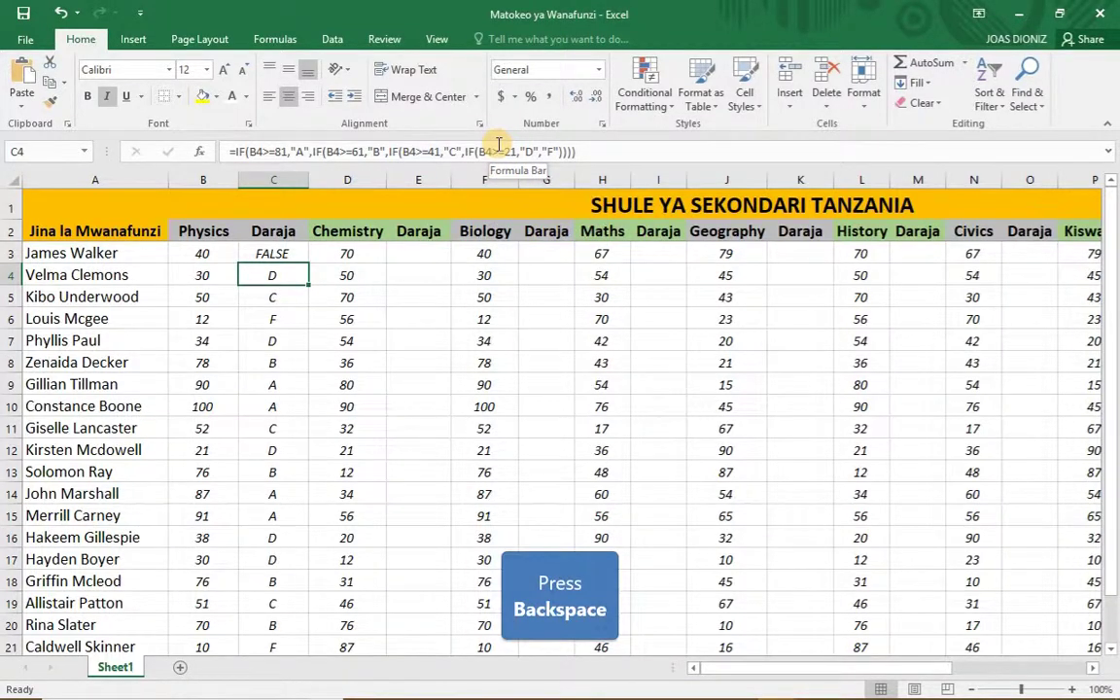
Undo the edit that turned C3 into FALSE so it shows D again.
left_click(417, 253)
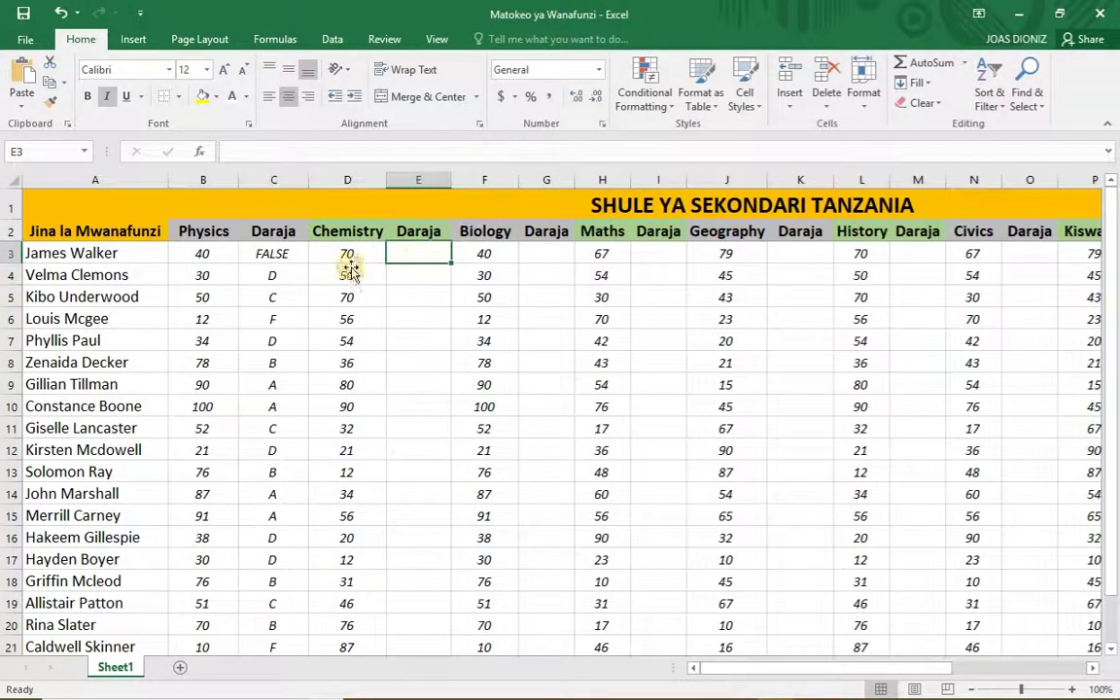
left_click(272, 253)
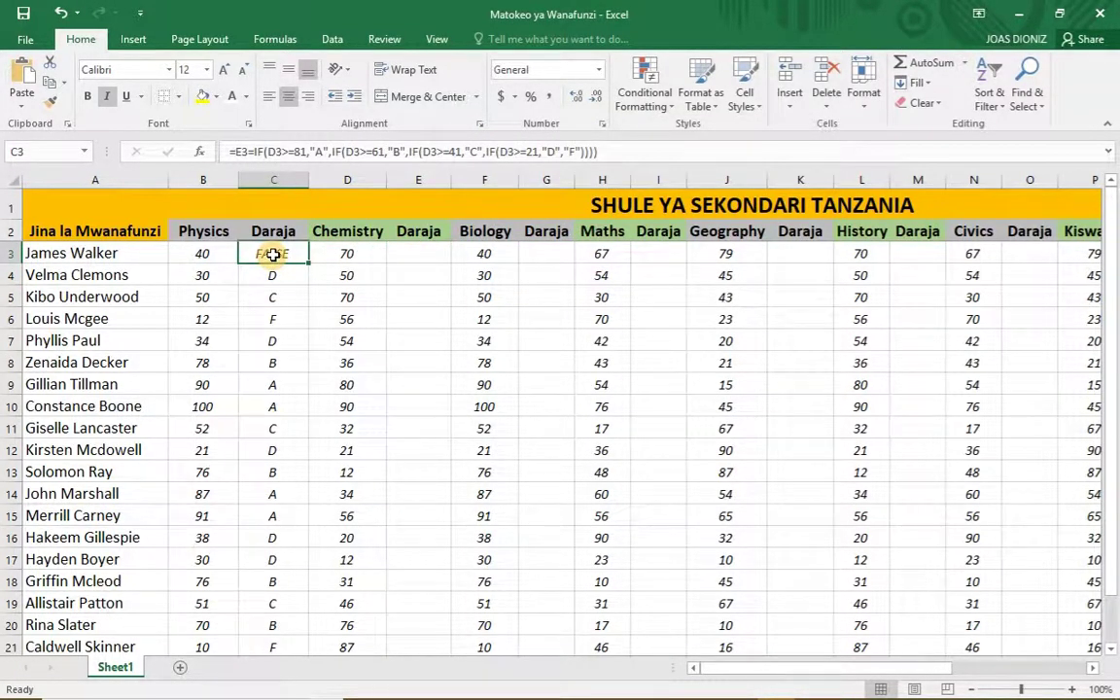
key("ctrl+z")
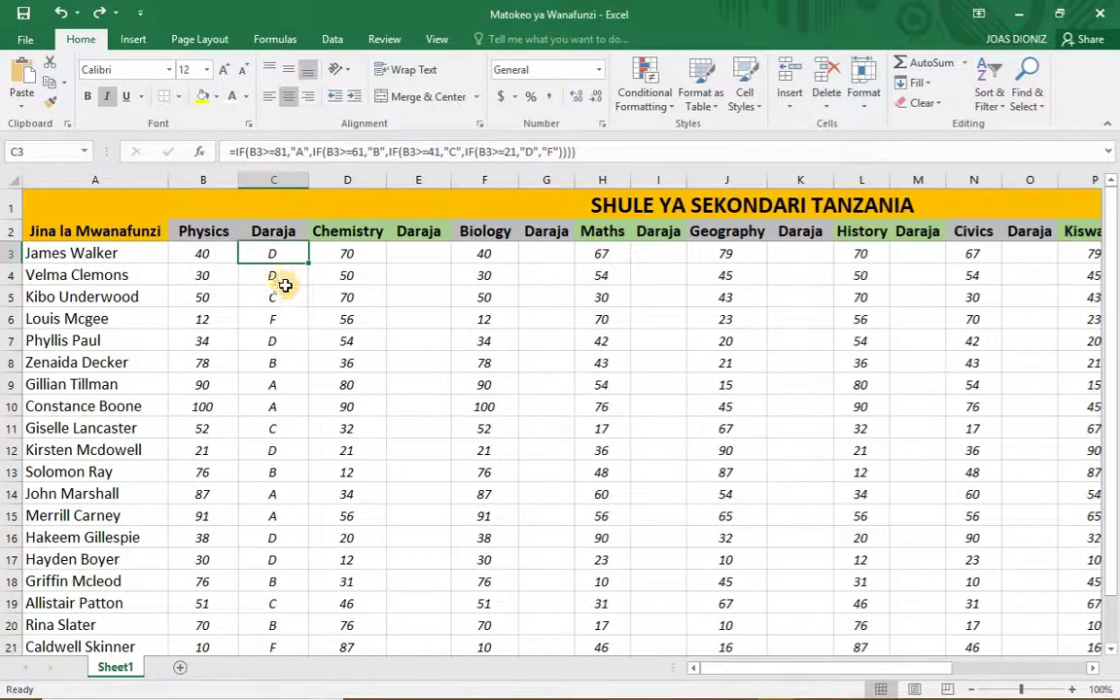
left_click(419, 255)
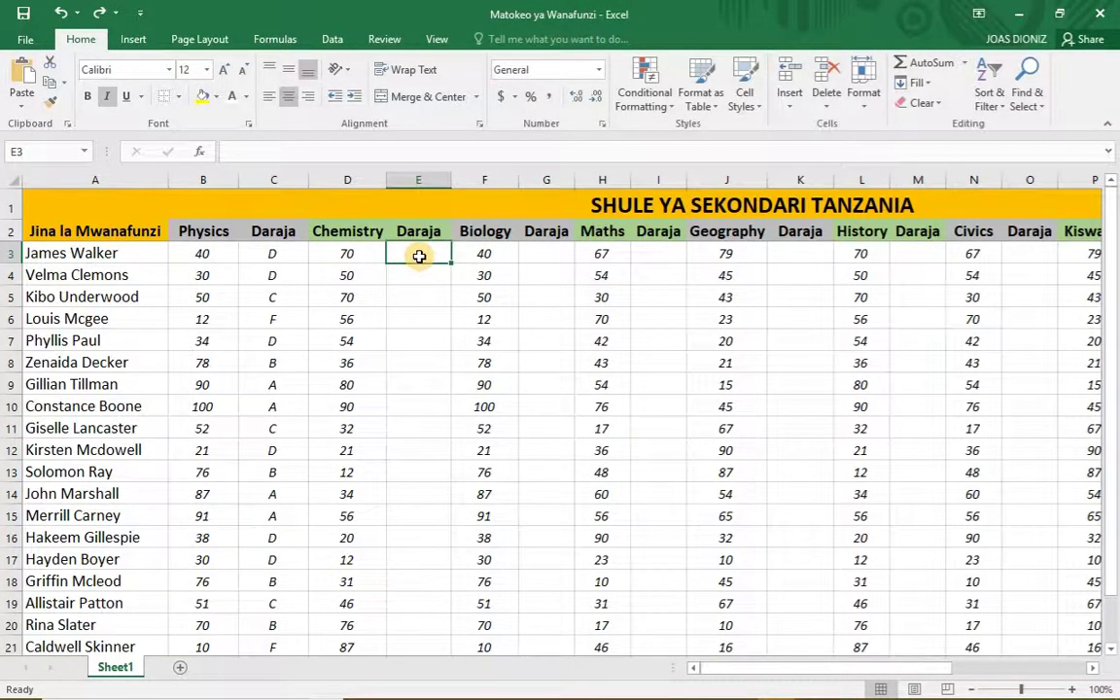
Paste the copied nested IF grading formula into E3's formula bar.
left_click(409, 151)
key("ctrl+v")
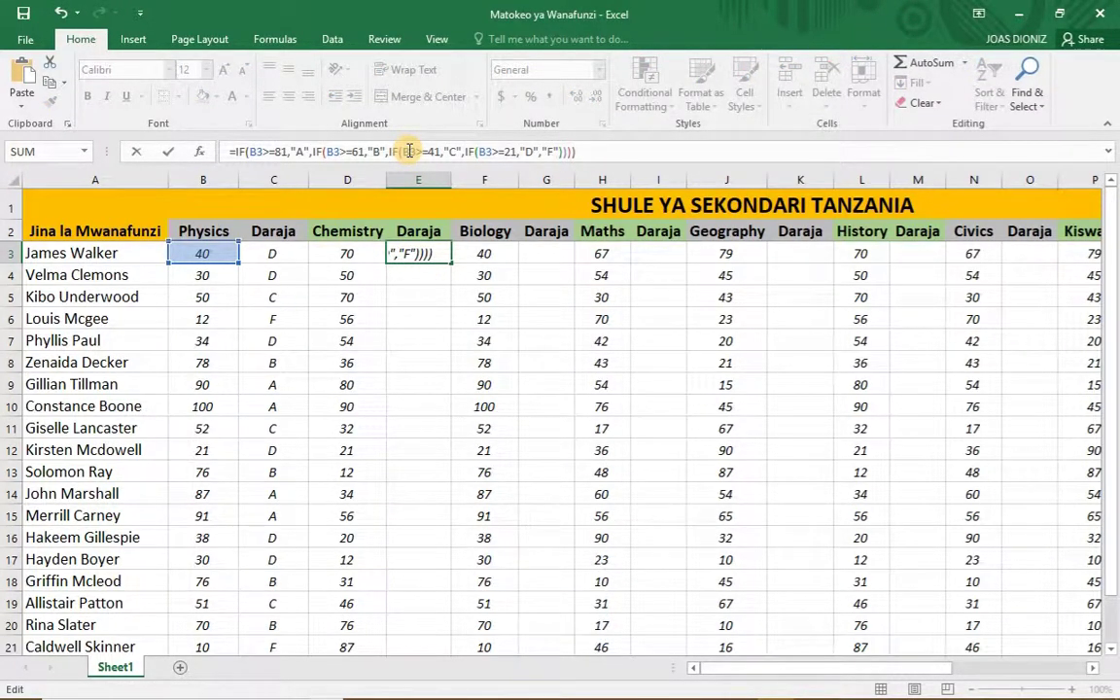
left_click(258, 151)
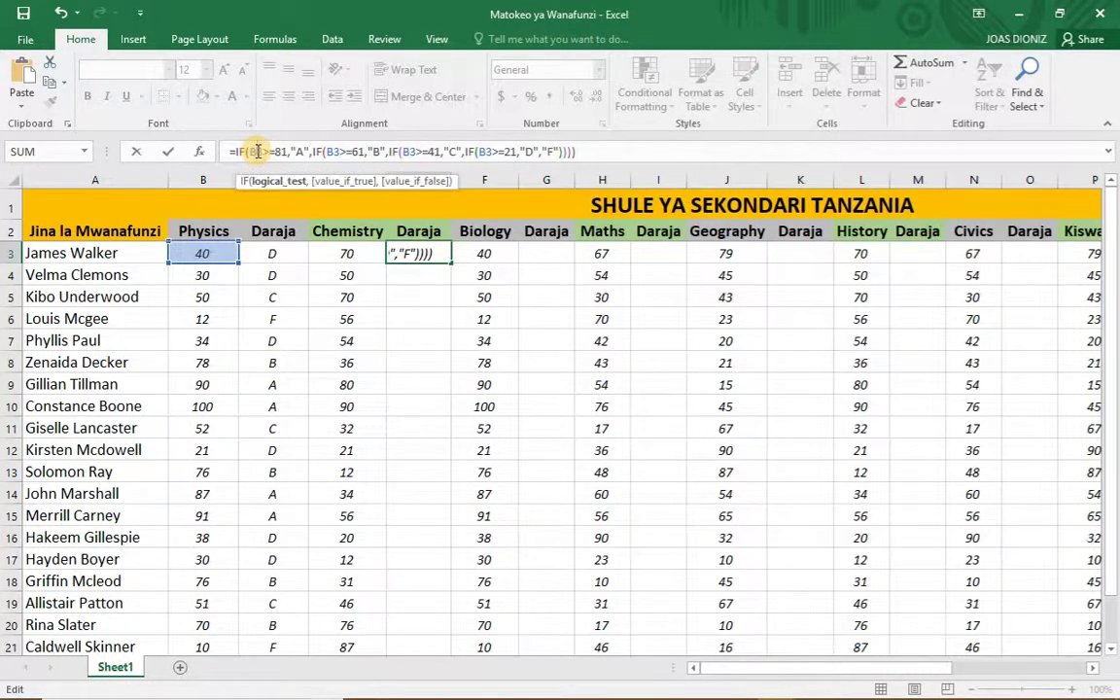
left_click(291, 266)
left_click(276, 182)
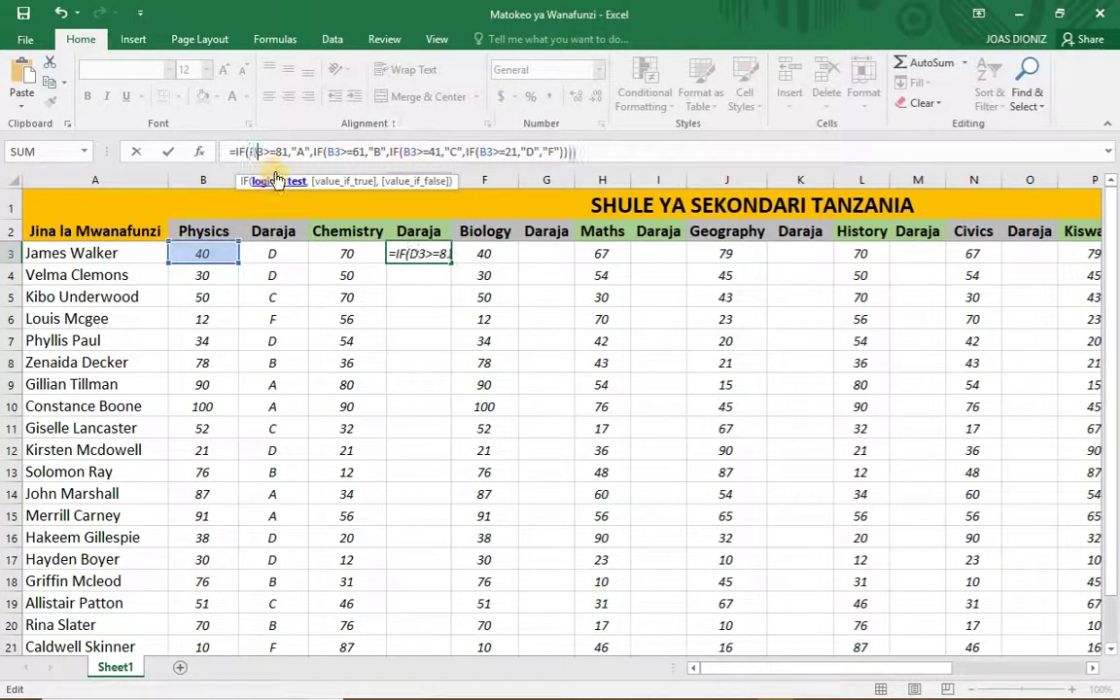
Change the B3 references to D3 and commit, giving B for the mark 70.
double_click(333, 153)
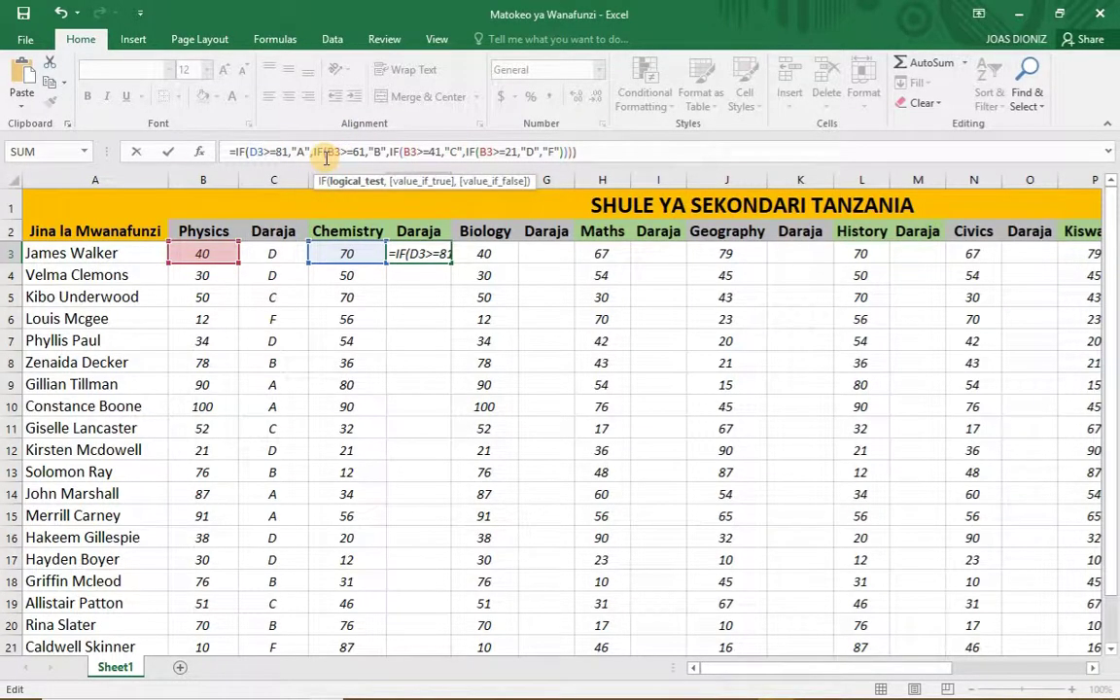
type("D")
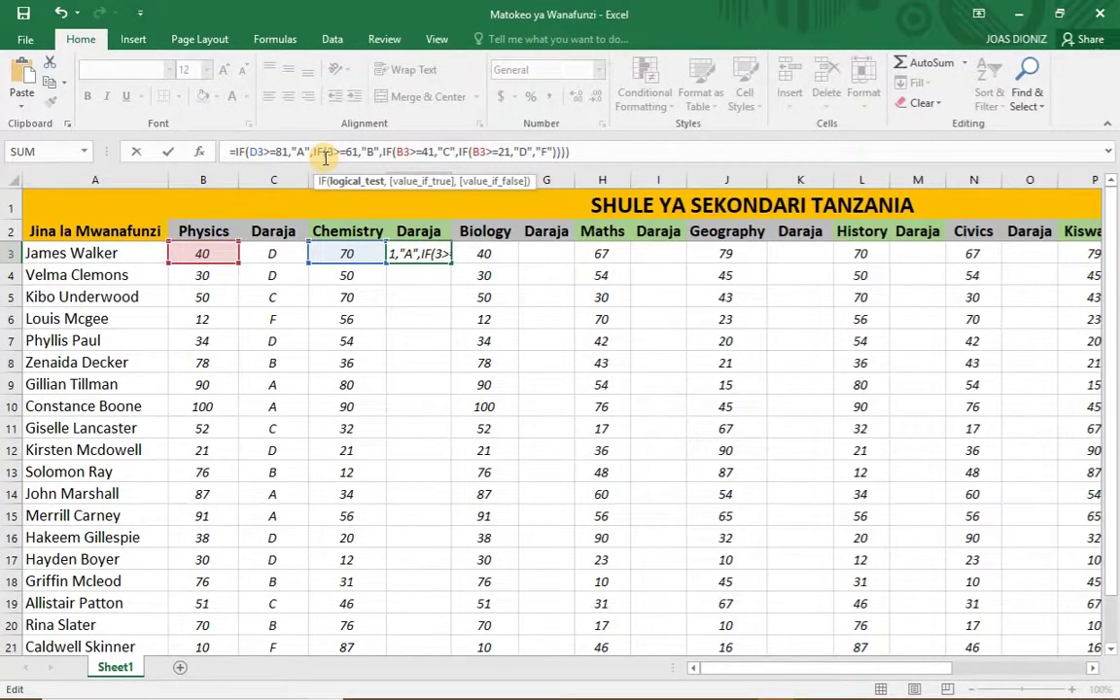
type("D")
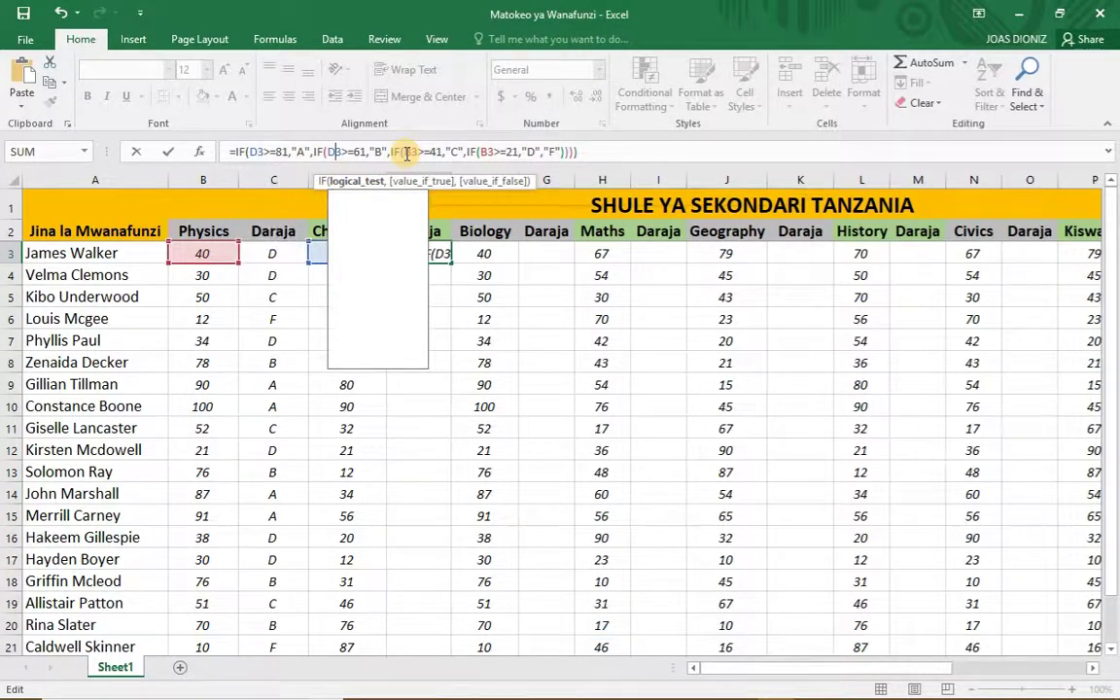
left_click(406, 153)
key("BackSpace")
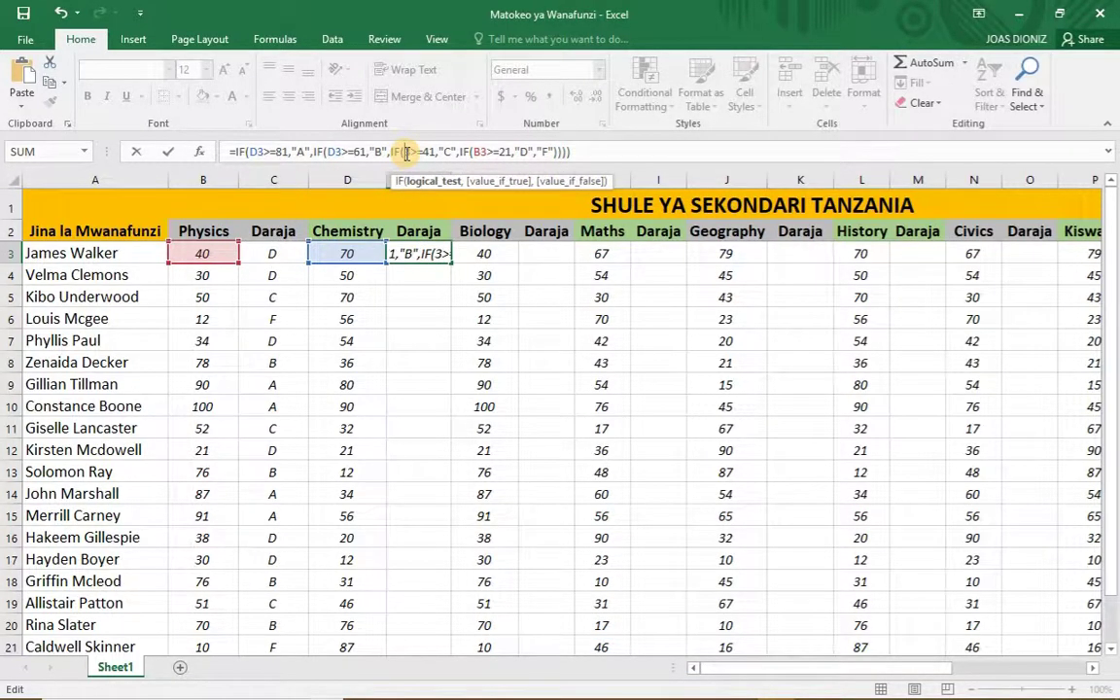
type("D")
left_click(484, 151)
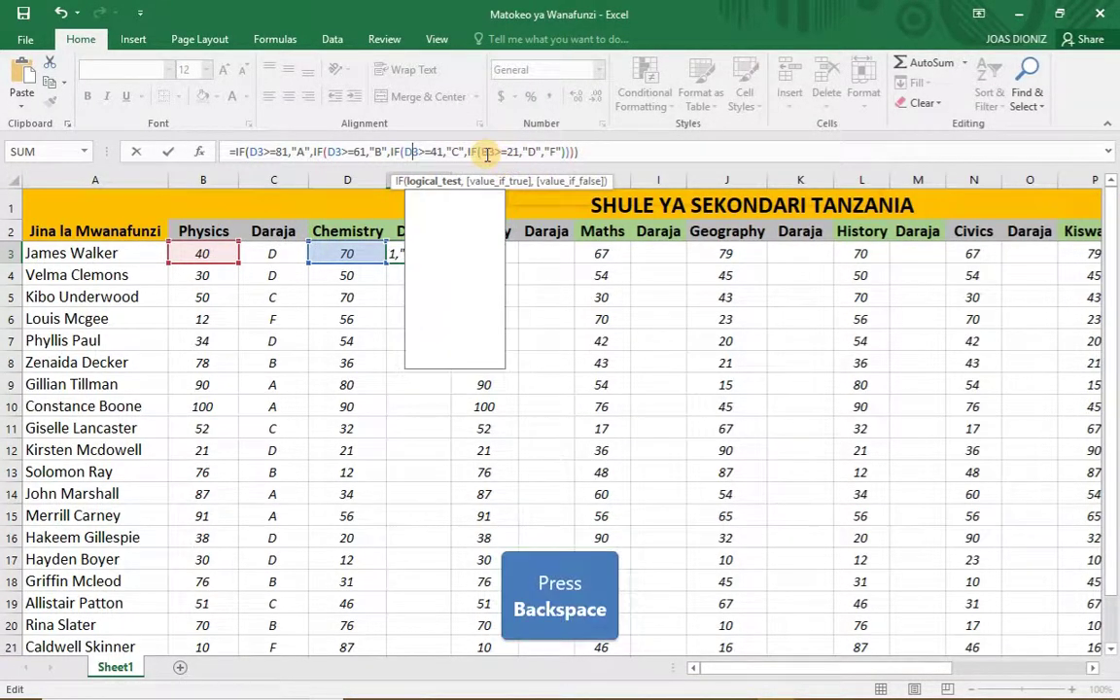
key("BackSpace")
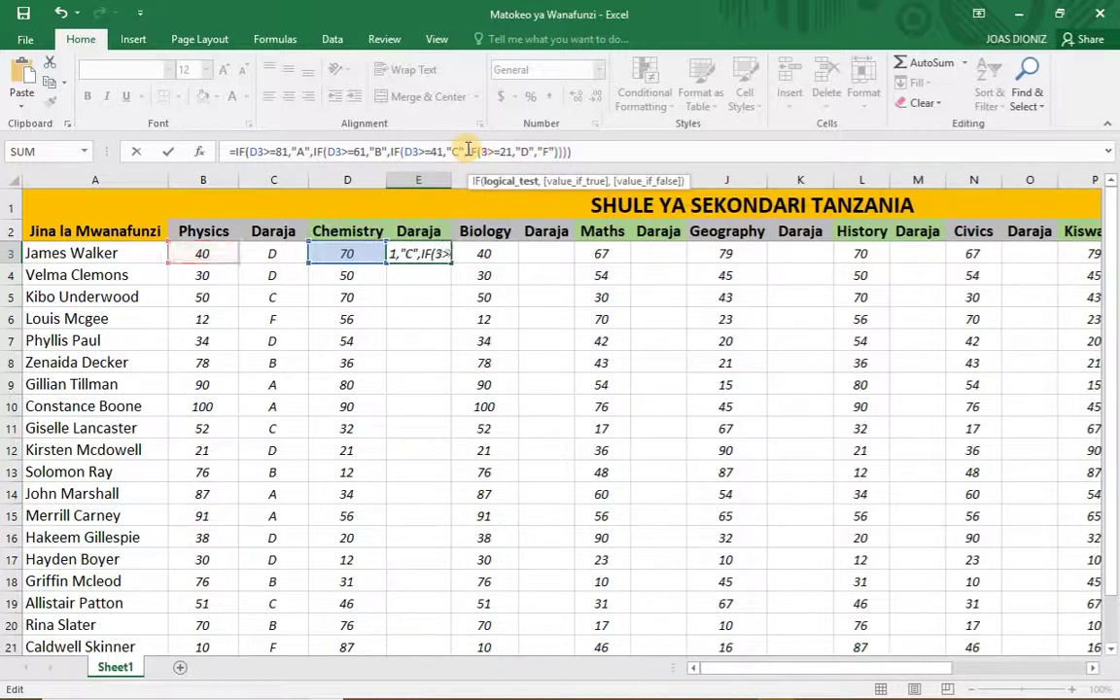
type("D")
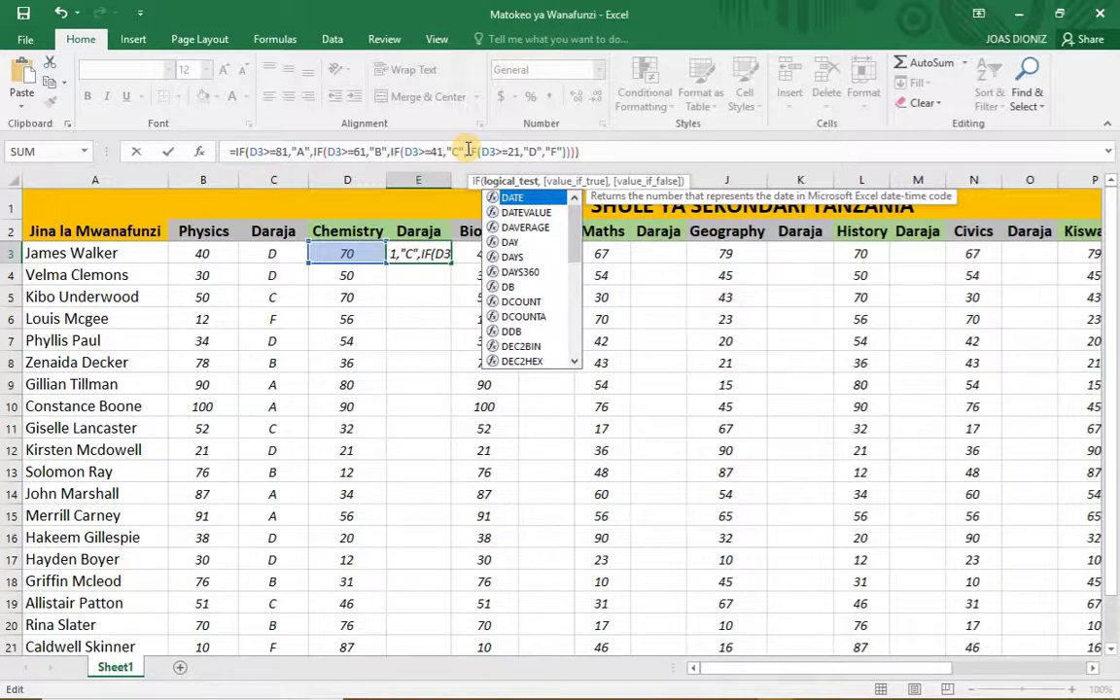
key("ctrl+Return")
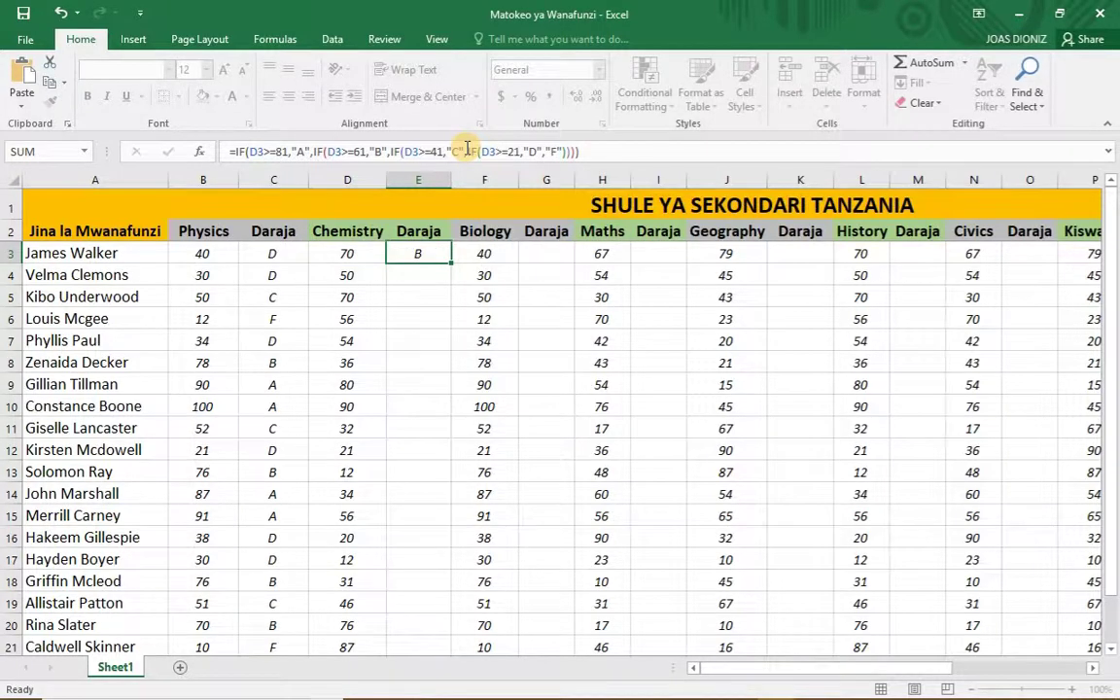
Clear E3, then undo to restore its Chemistry grade formula.
key("BackSpace")
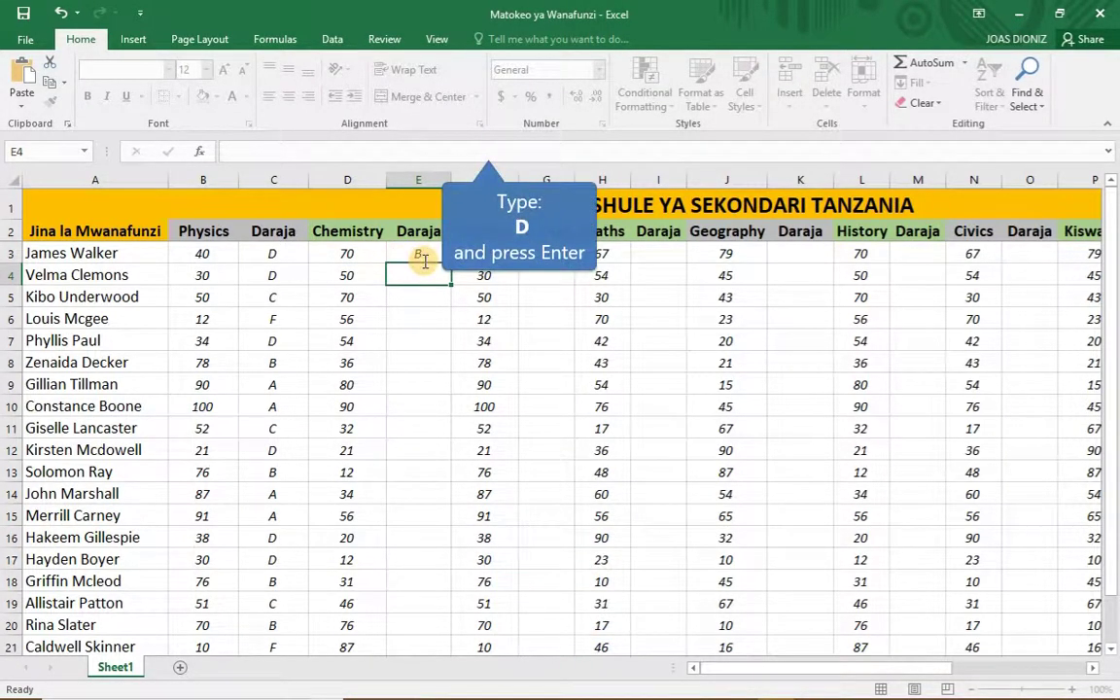
key("Return")
key("ctrl+z")
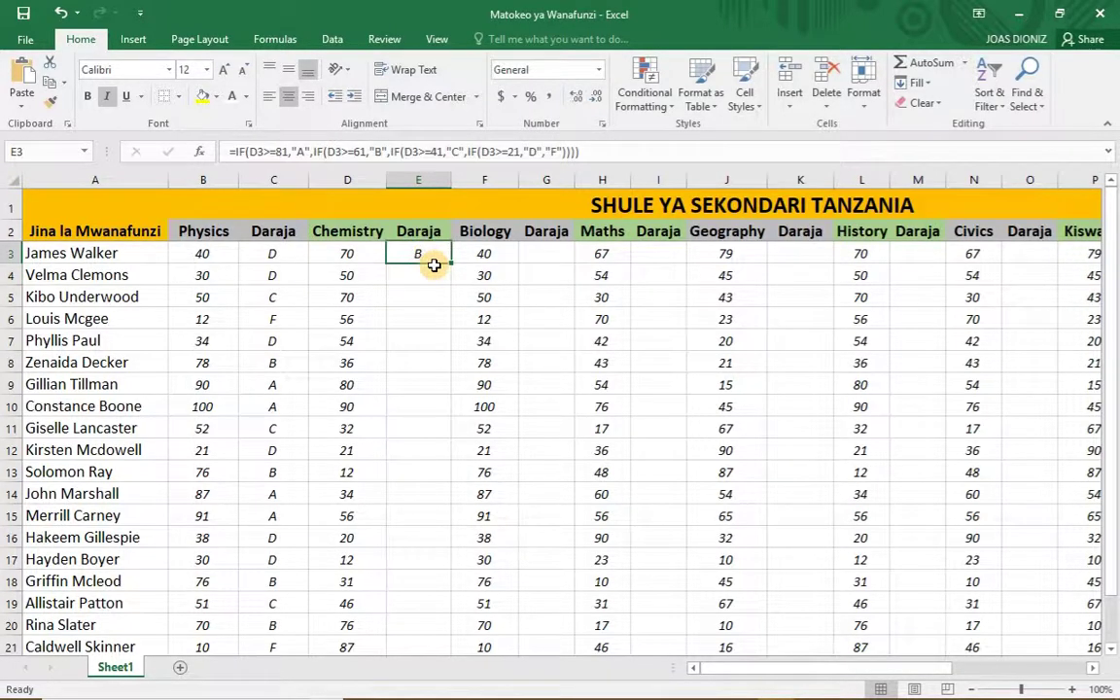
Fill the Chemistry grade formula from E3 down to E22.
left_click_drag(450, 263, 500, 400)
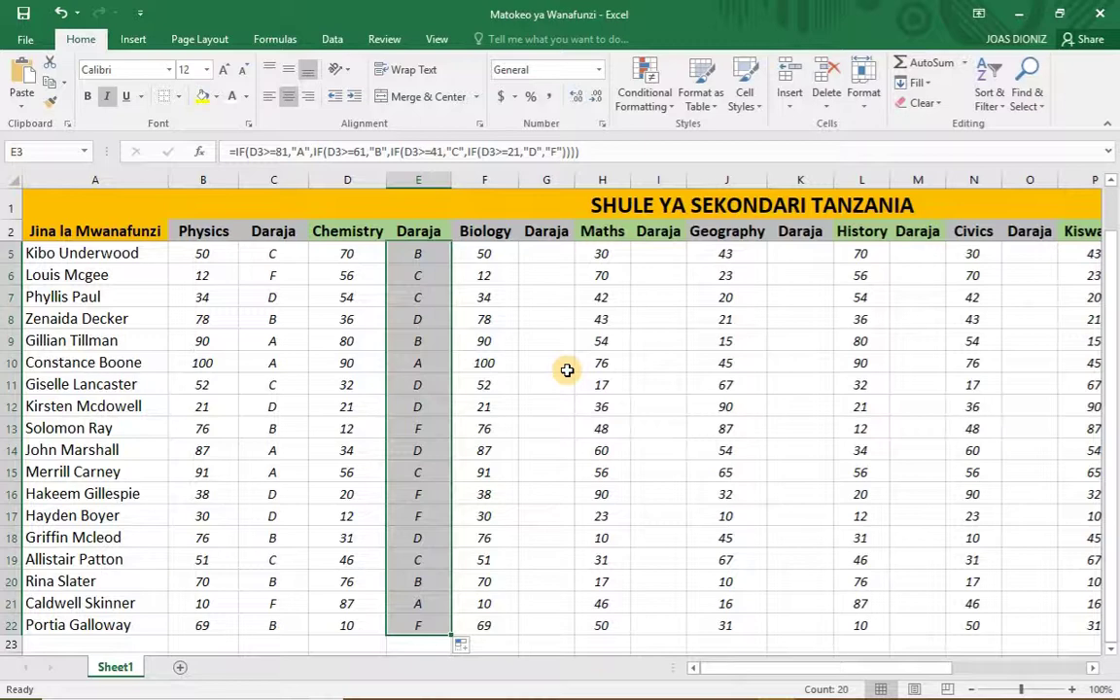
scroll(567, 371, "up", 1)
left_click(545, 254)
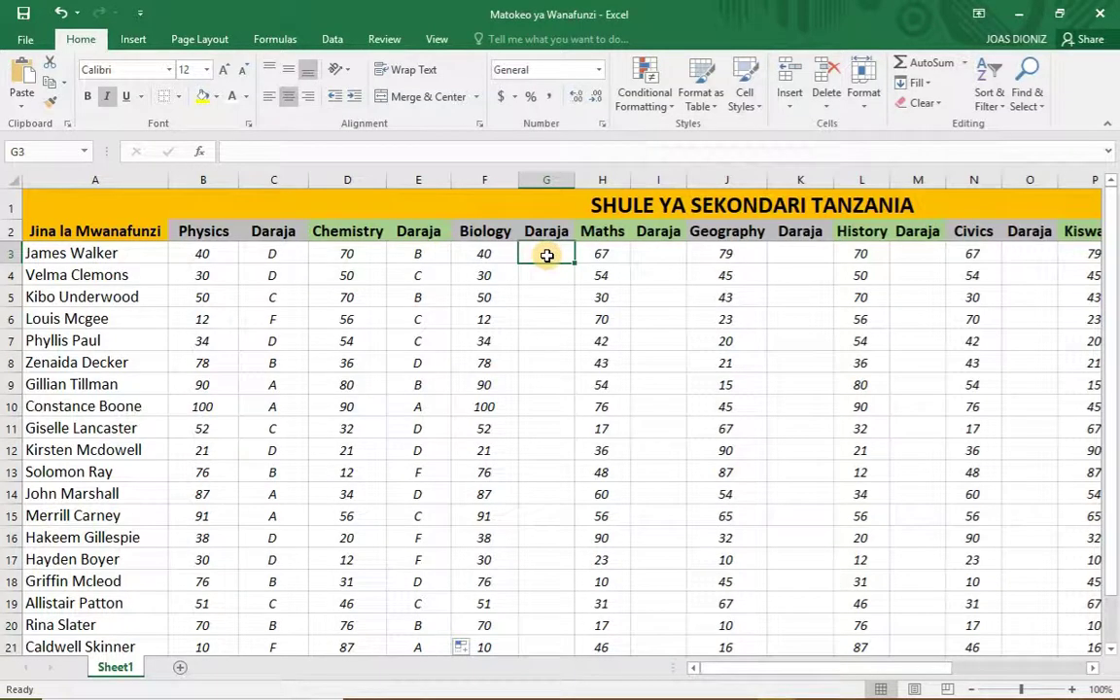
Paste the nested IF into G3 and replace each B3 reference with F3.
left_click(466, 149)
type("=IF(B3>=61,\"A\",IF(B3>=61,\"B\",IF(B3>=41,\"C\",IF(B3>=21,\"D\",\"F\"))))")
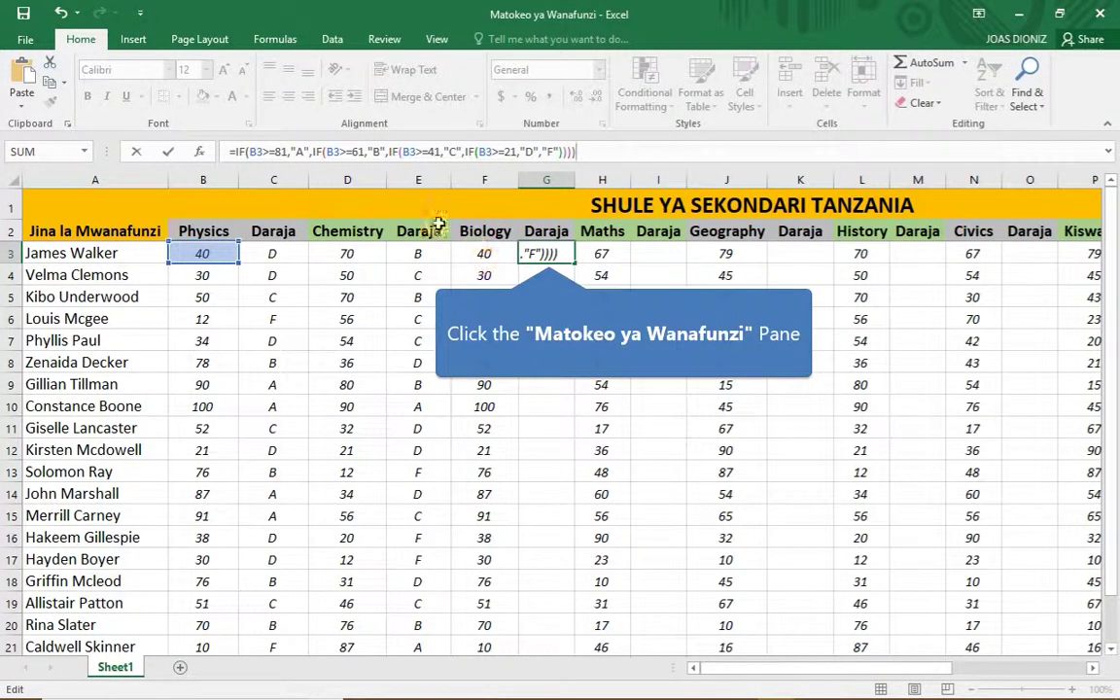
double_click(255, 151)
type("F3")
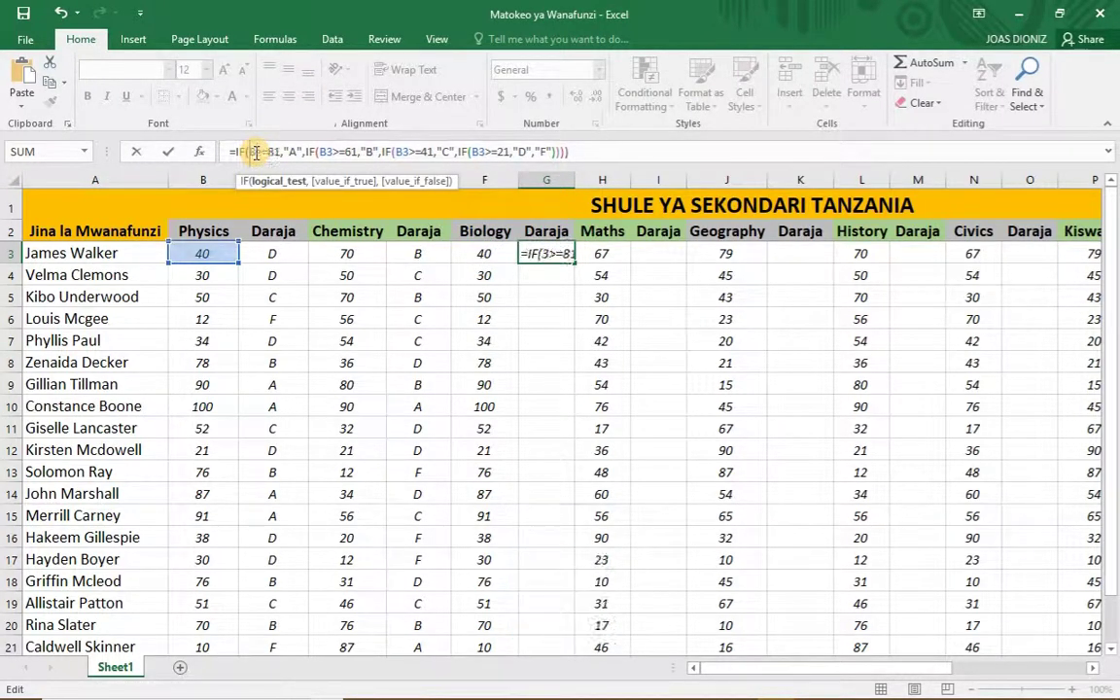
double_click(334, 151)
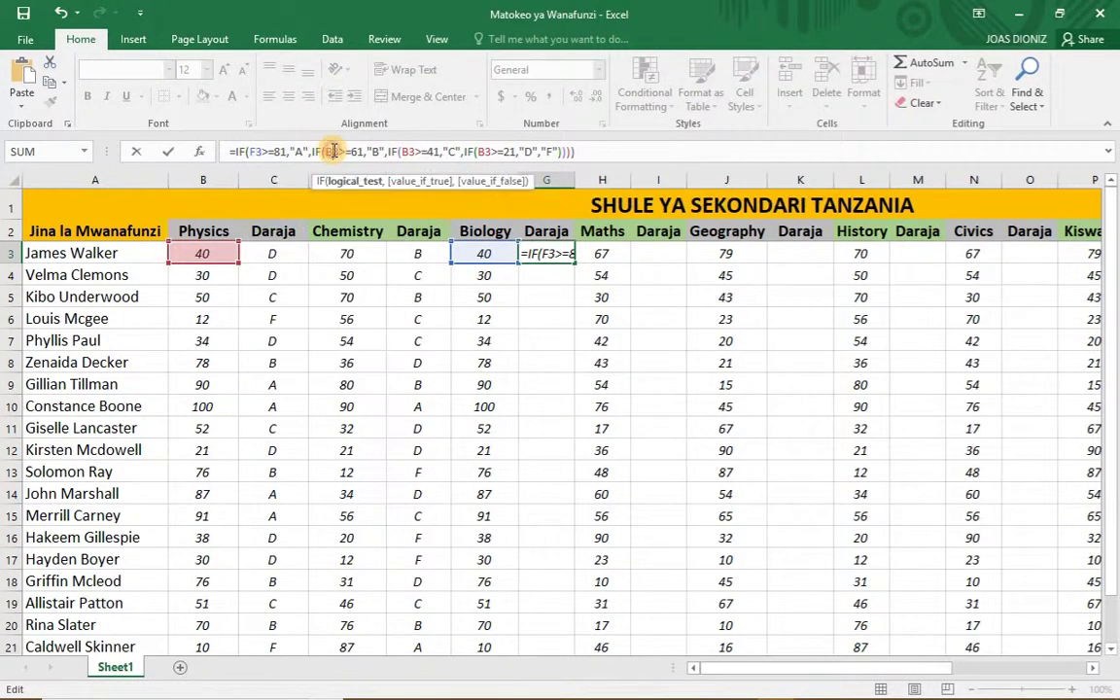
type("F3")
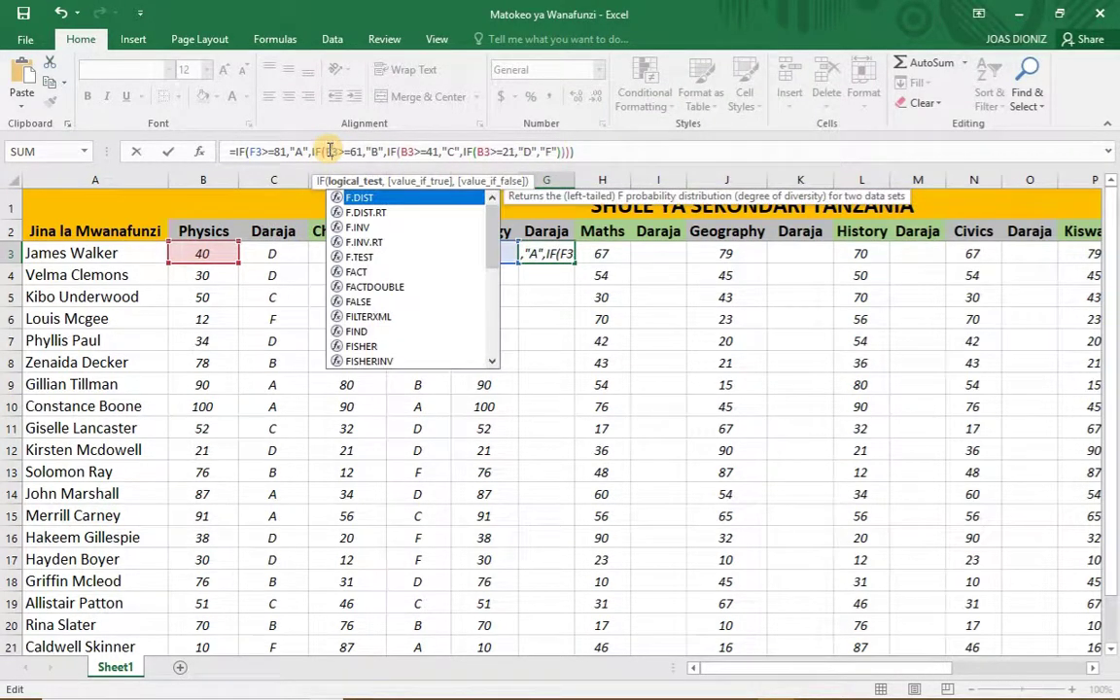
double_click(400, 150)
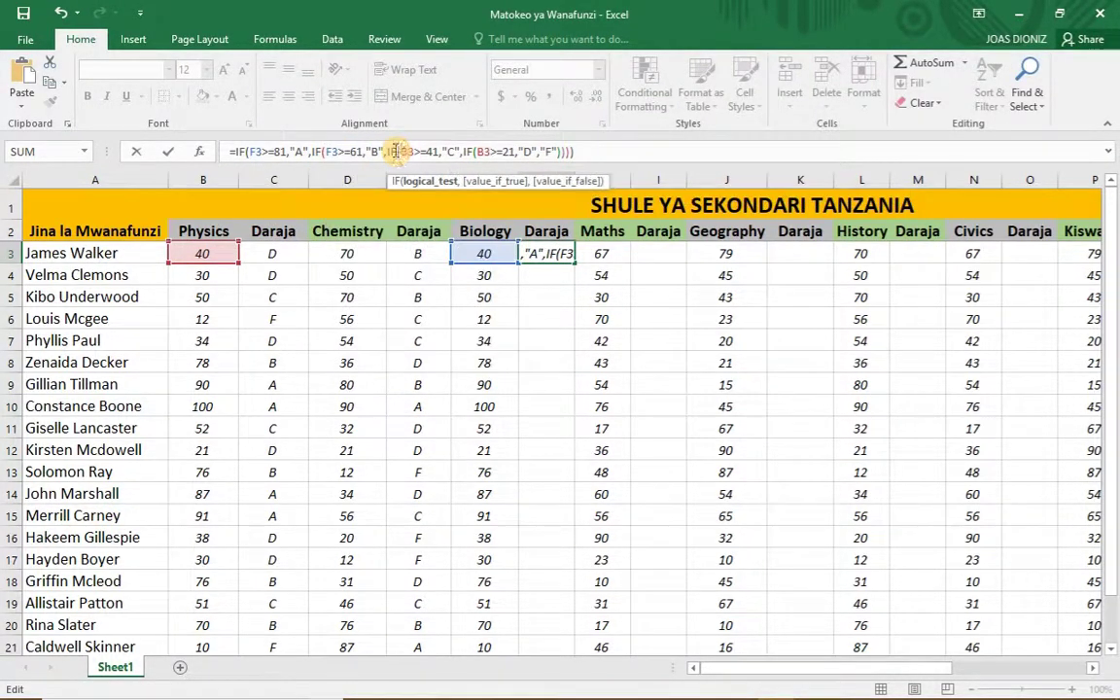
type("F3")
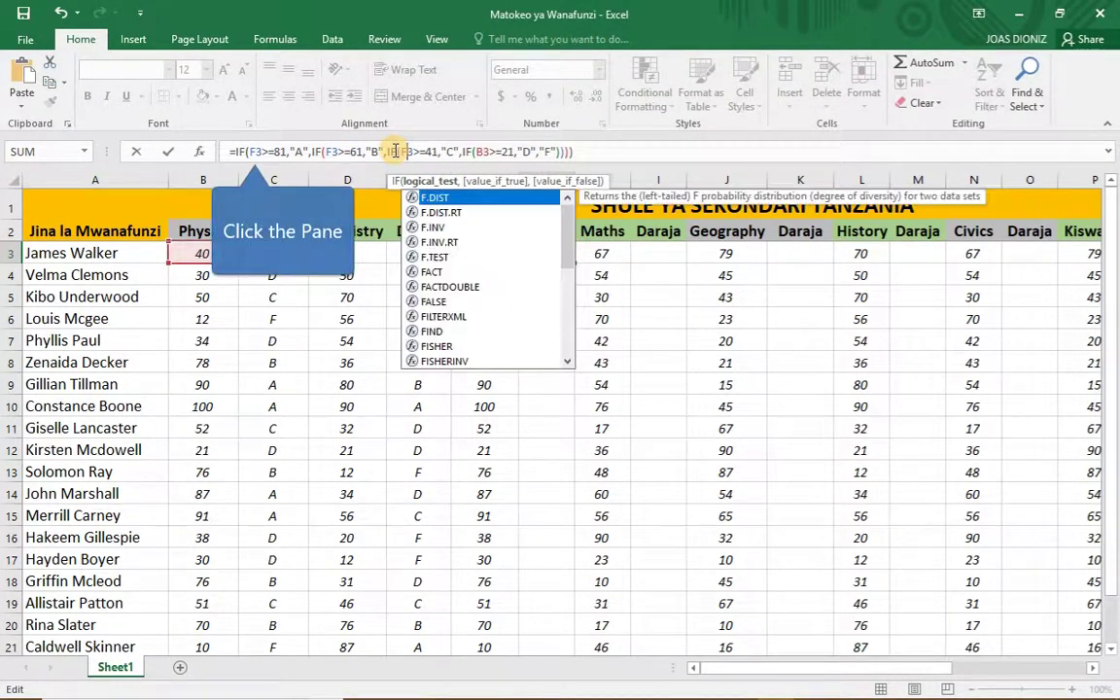
double_click(484, 150)
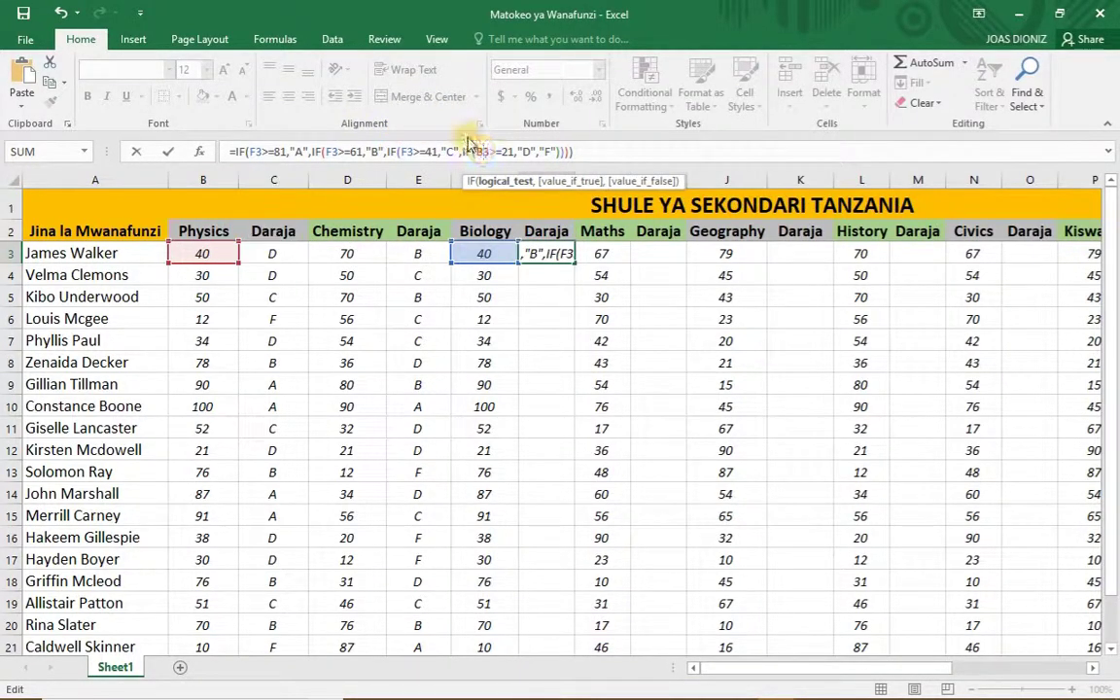
type("F3")
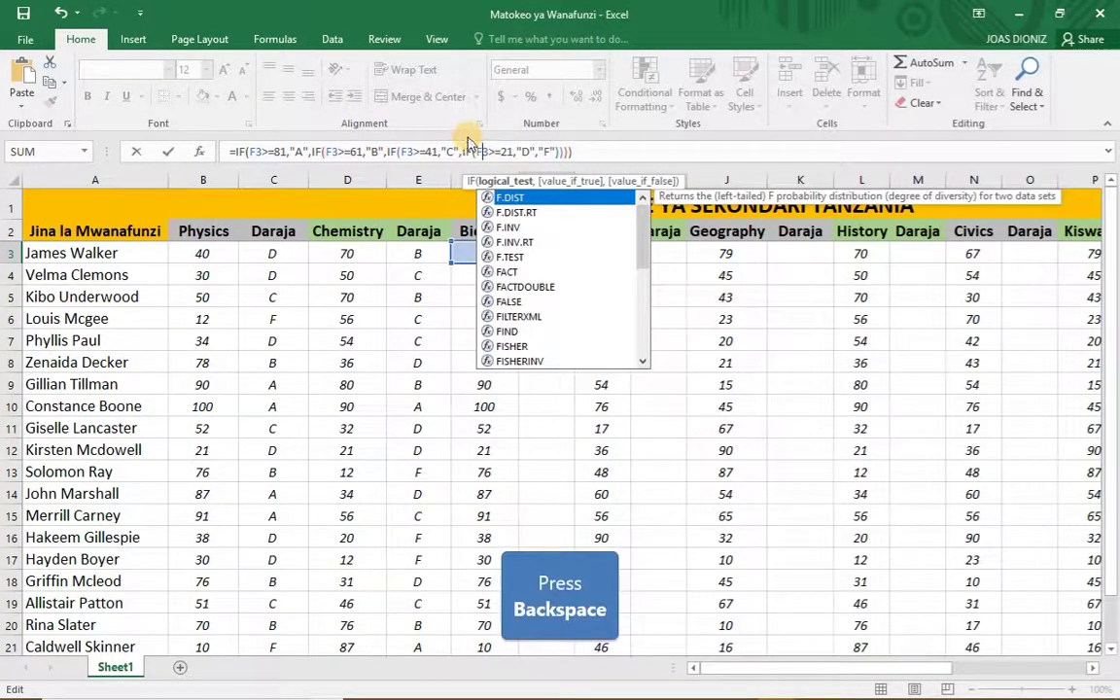
Commit the Biology grade formula and fill it from G3 down to G22.
key("Return")
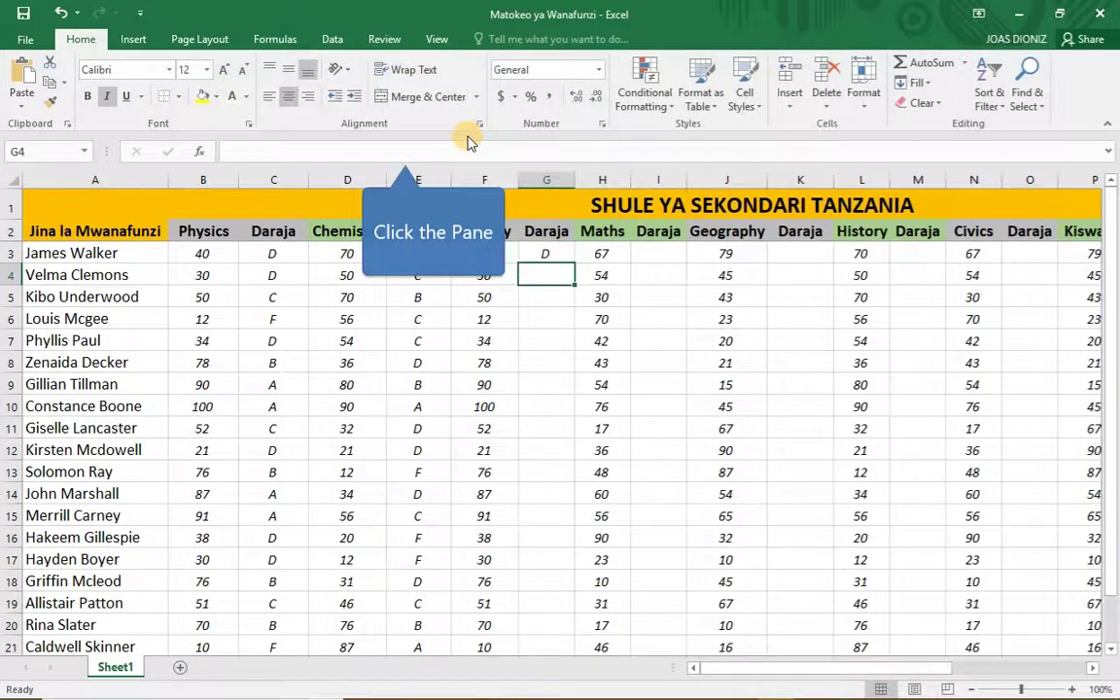
left_click(556, 257)
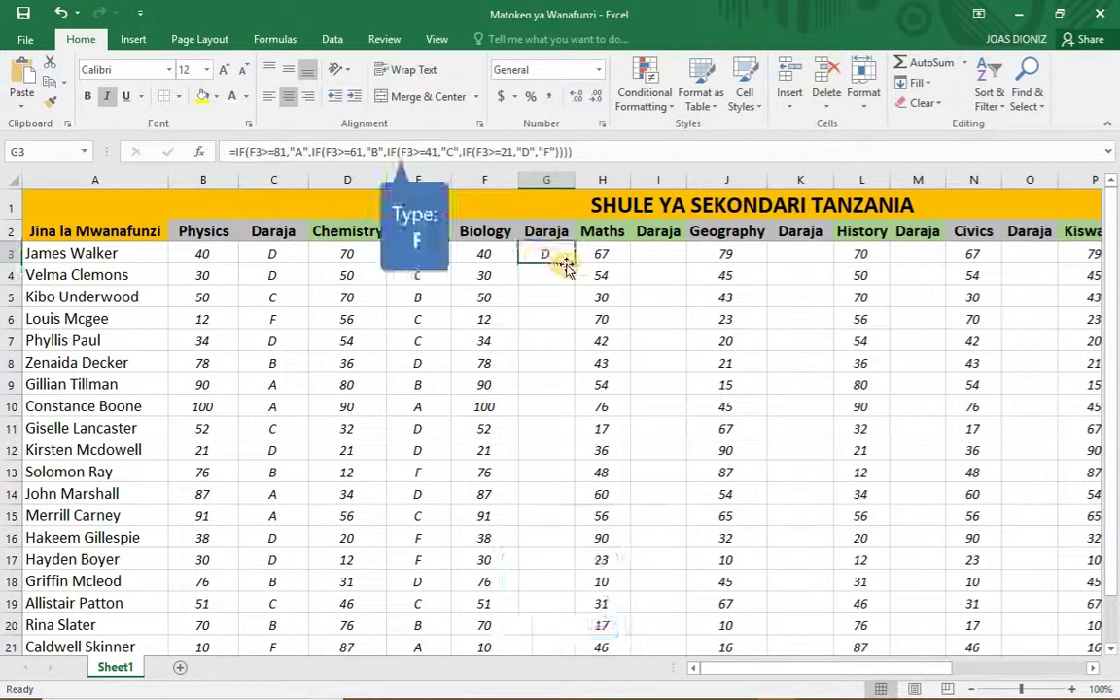
left_click_drag(572, 264, 569, 602)
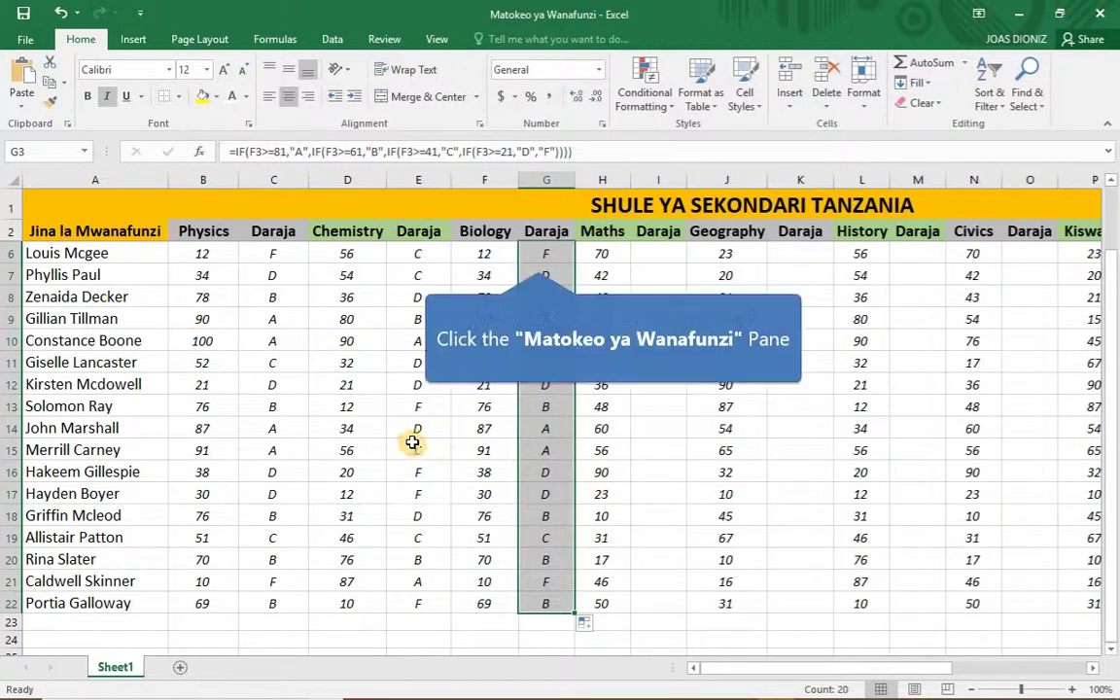
Paste the nested IF grading formula into the Maths grade cell I3.
left_click(453, 389)
scroll(463, 500, "up", 1)
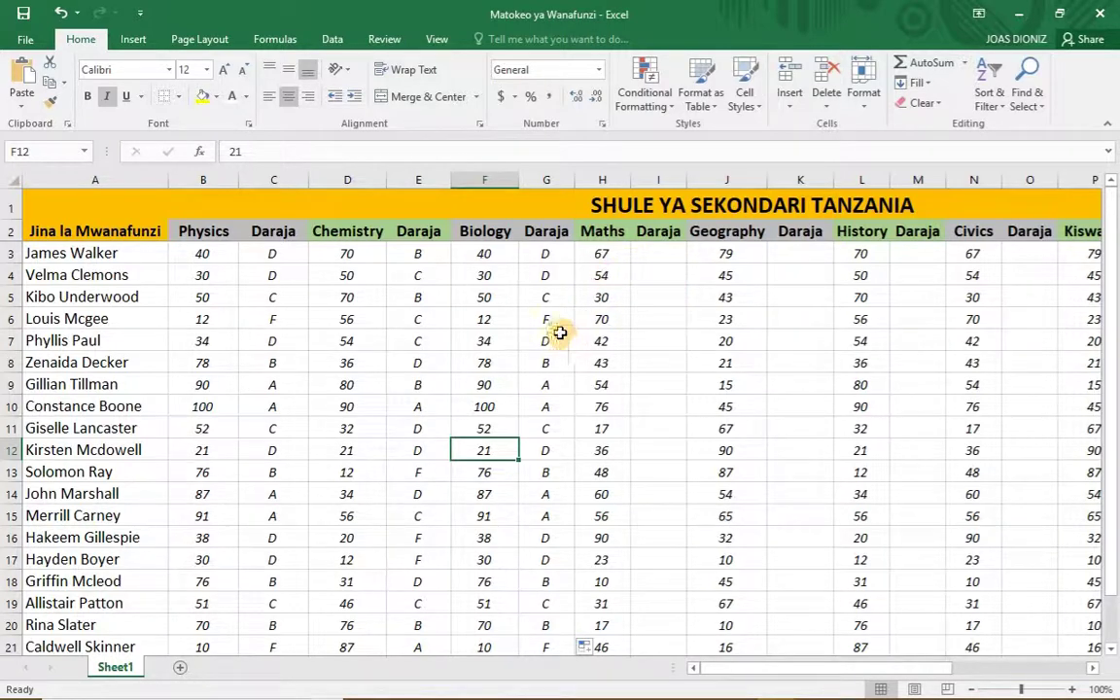
left_click(659, 253)
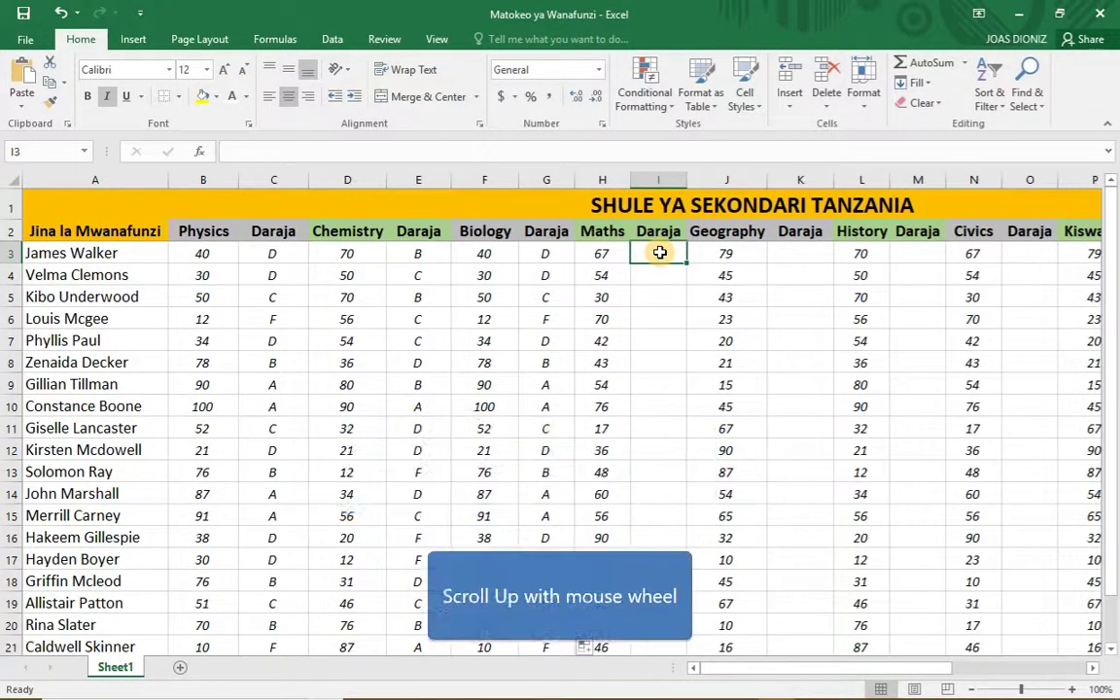
left_click(550, 148)
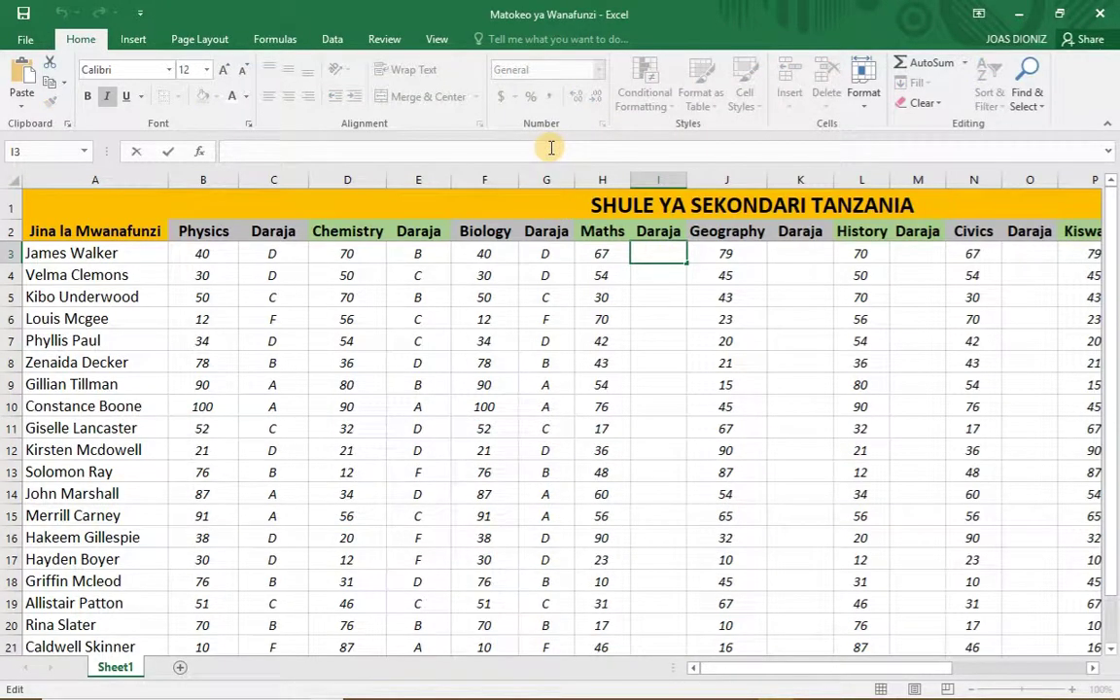
type("=IF(B3>=81,\"A\",IF(B3>=61,\"B\",IF(B3>=41,\"C\",IF(B3>=21,\"D\",\"F\"))))")
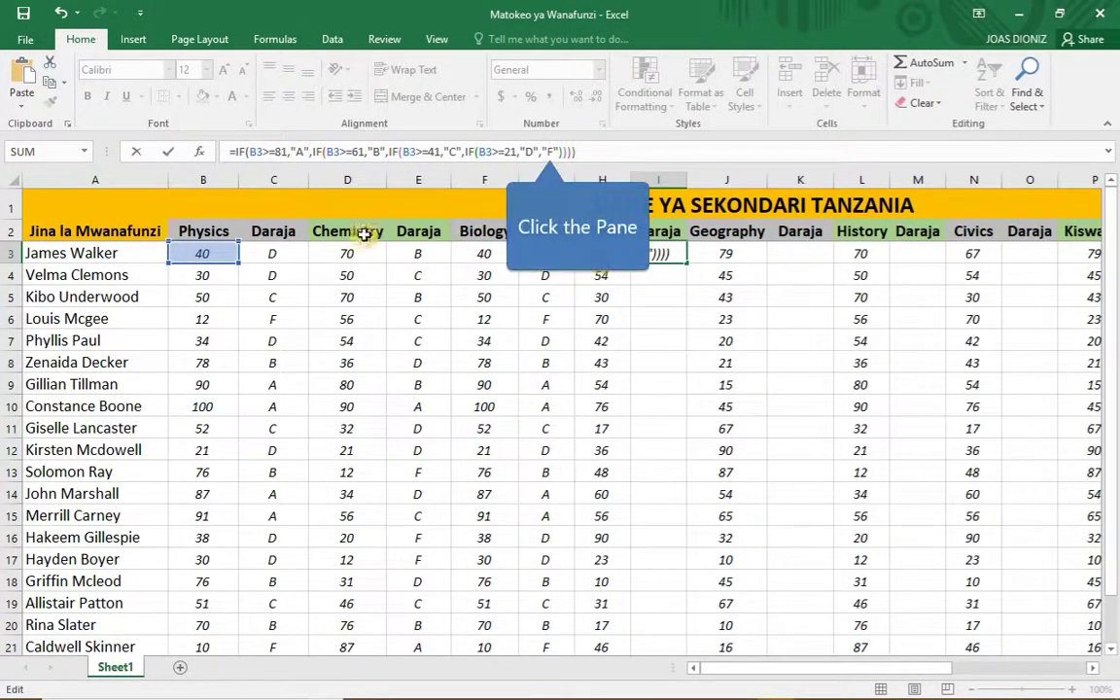
Change each B3 reference to H3 and commit the Maths grading formula.
left_click(256, 152)
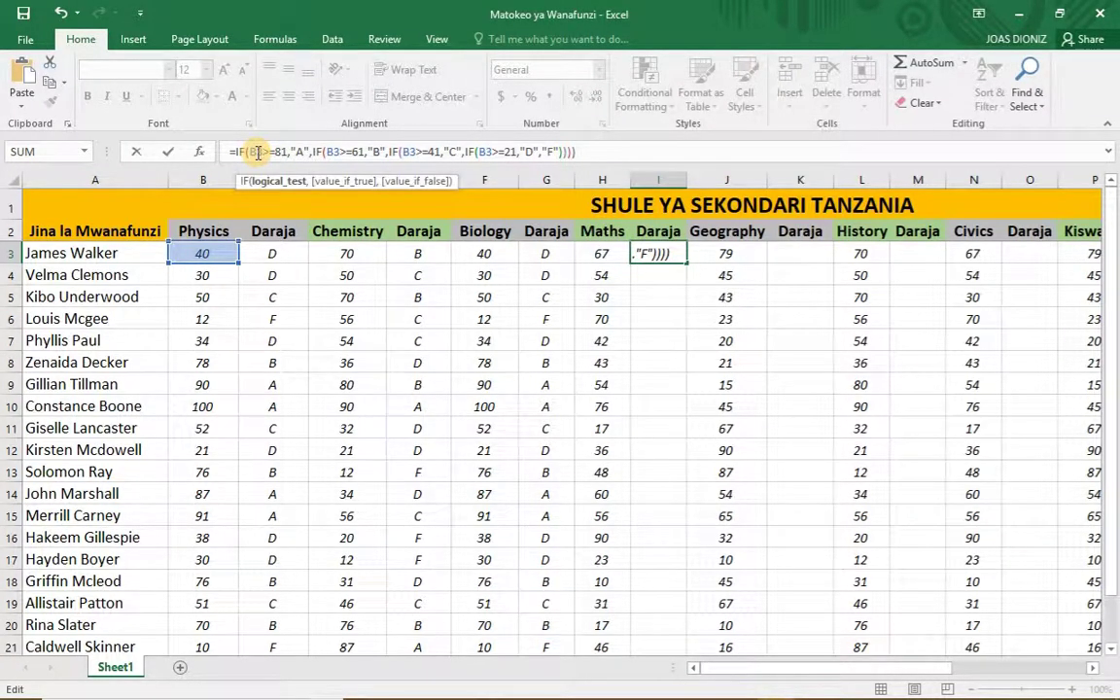
key("BackSpace")
type("H")
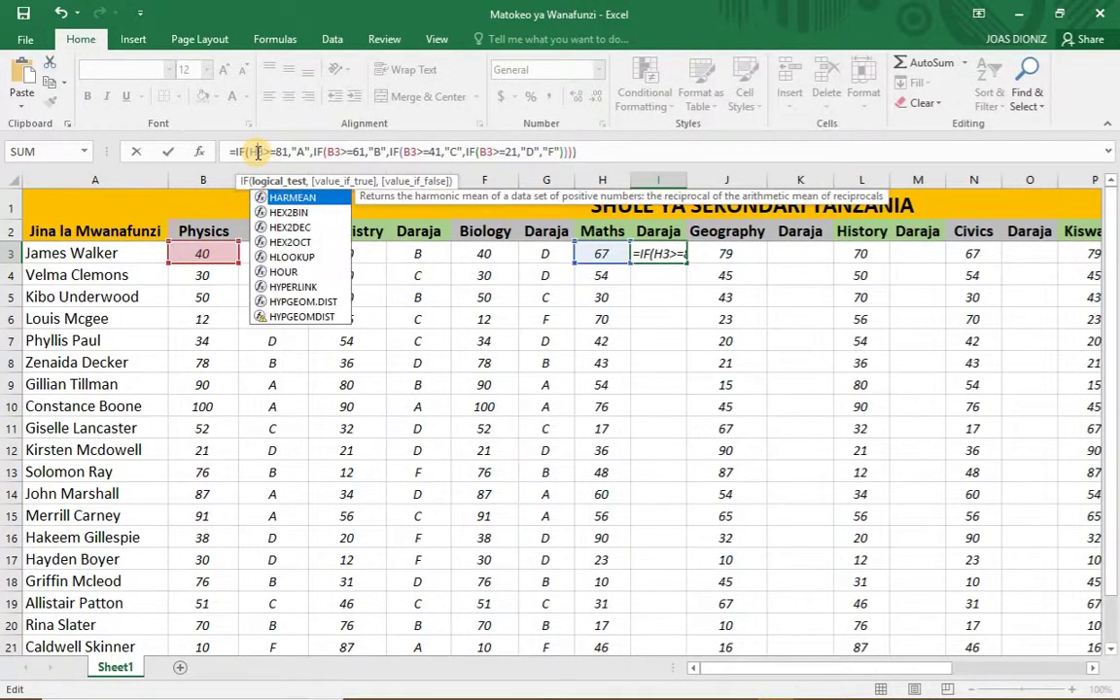
left_click(332, 153)
key("BackSpace")
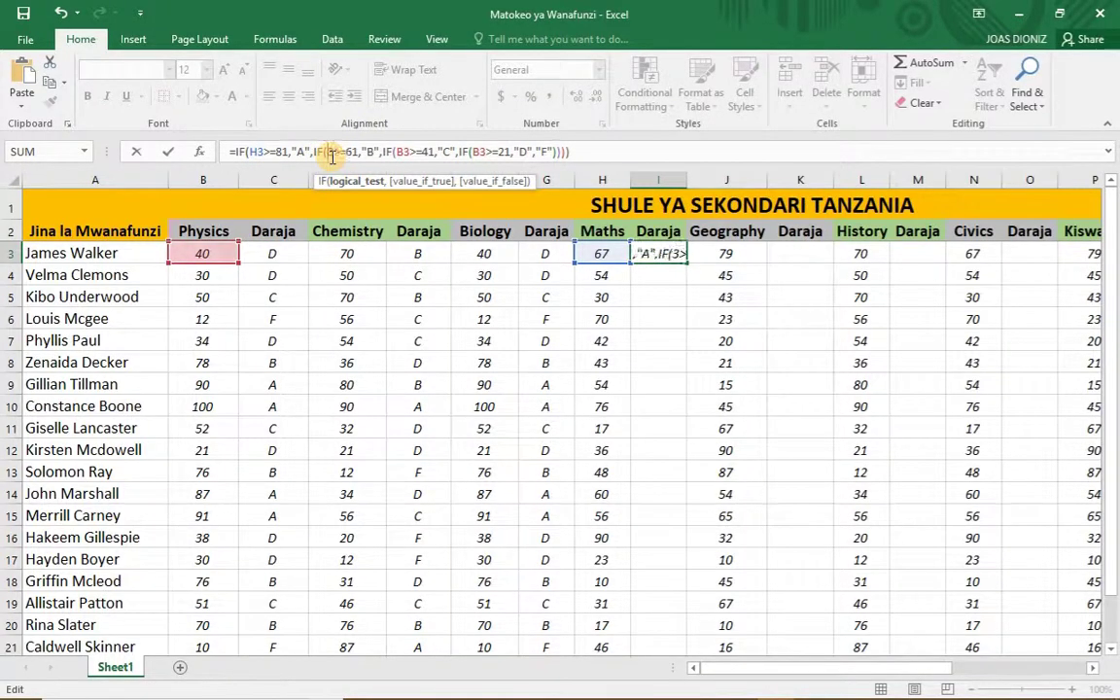
type("H")
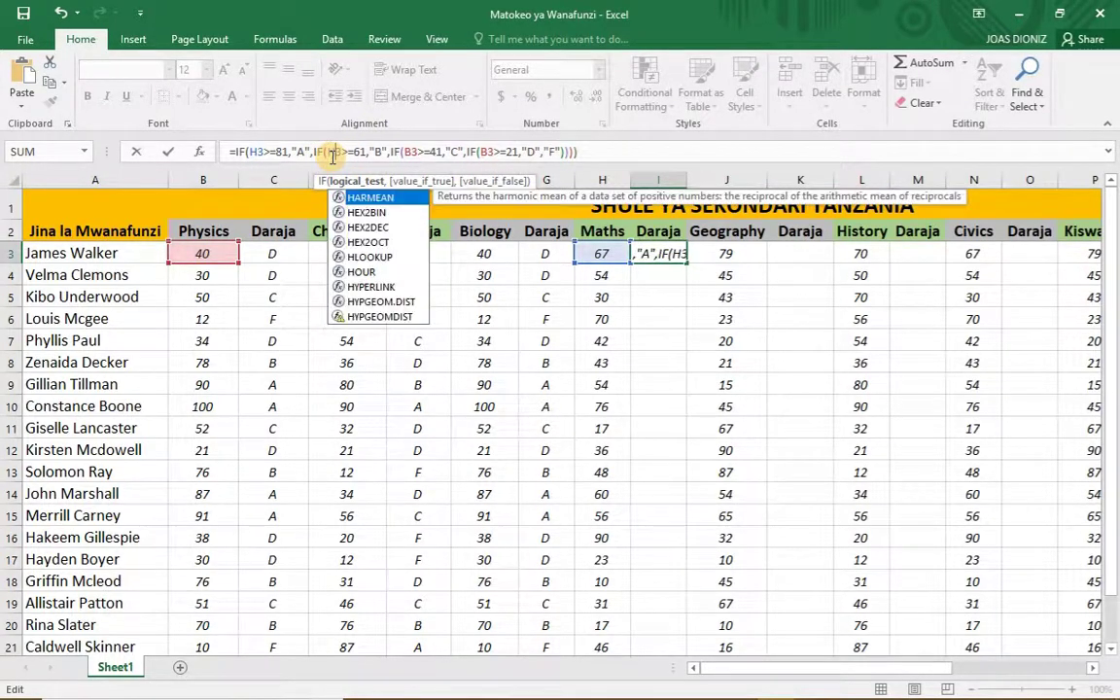
left_click(403, 152)
key("BackSpace")
type("H")
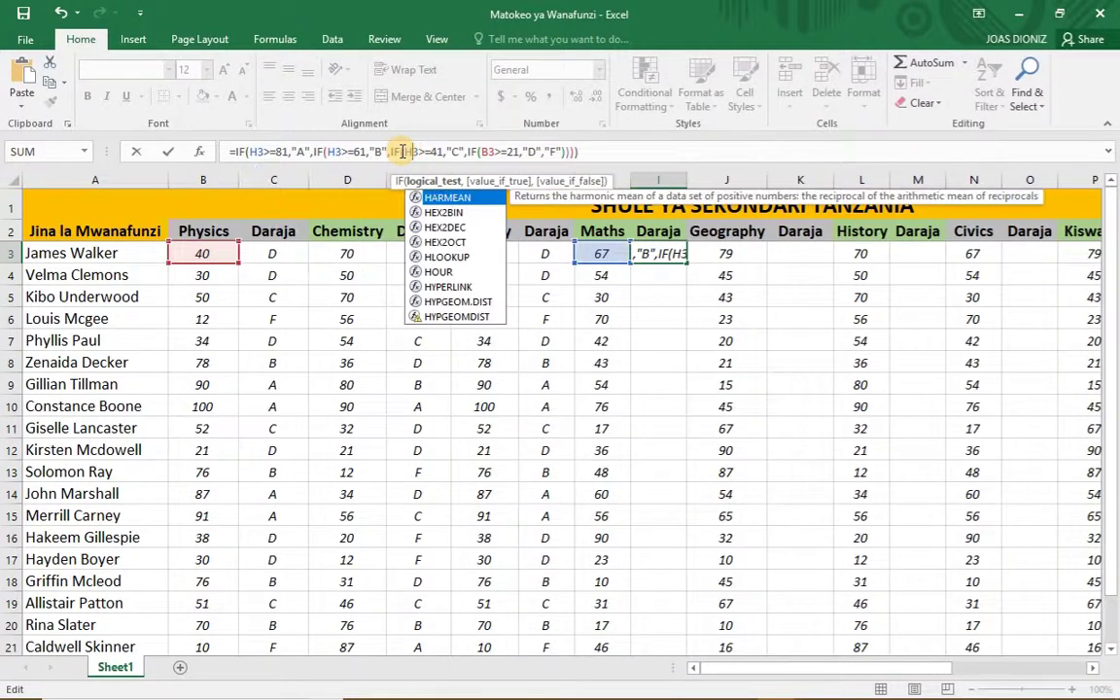
left_click(492, 152)
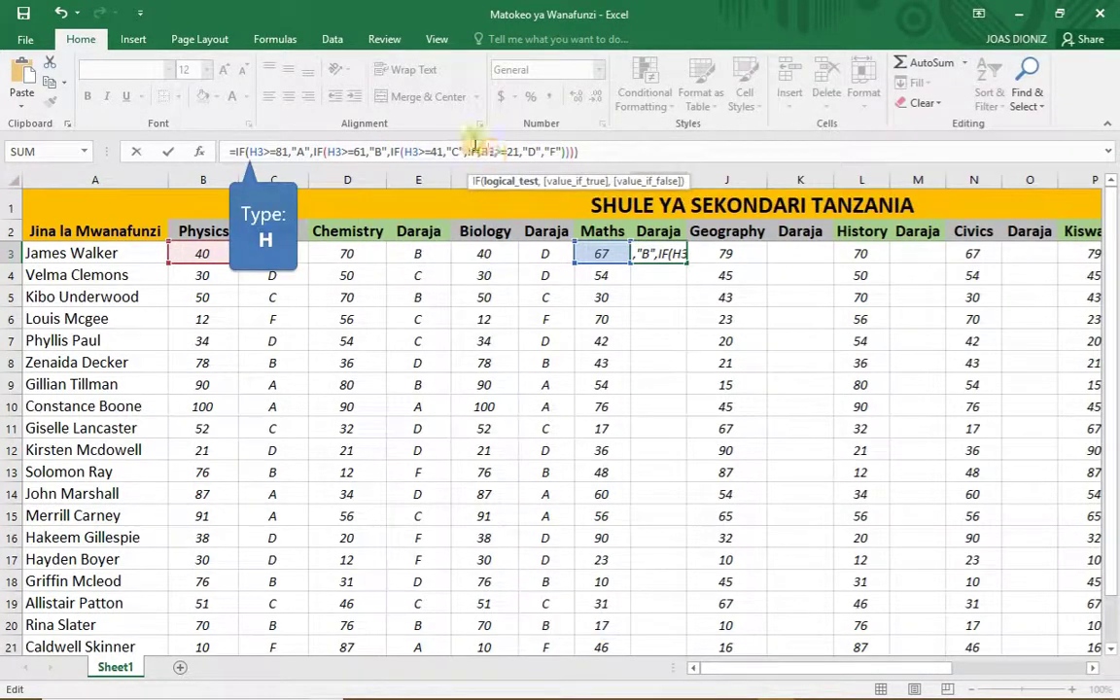
key("BackSpace")
type("H")
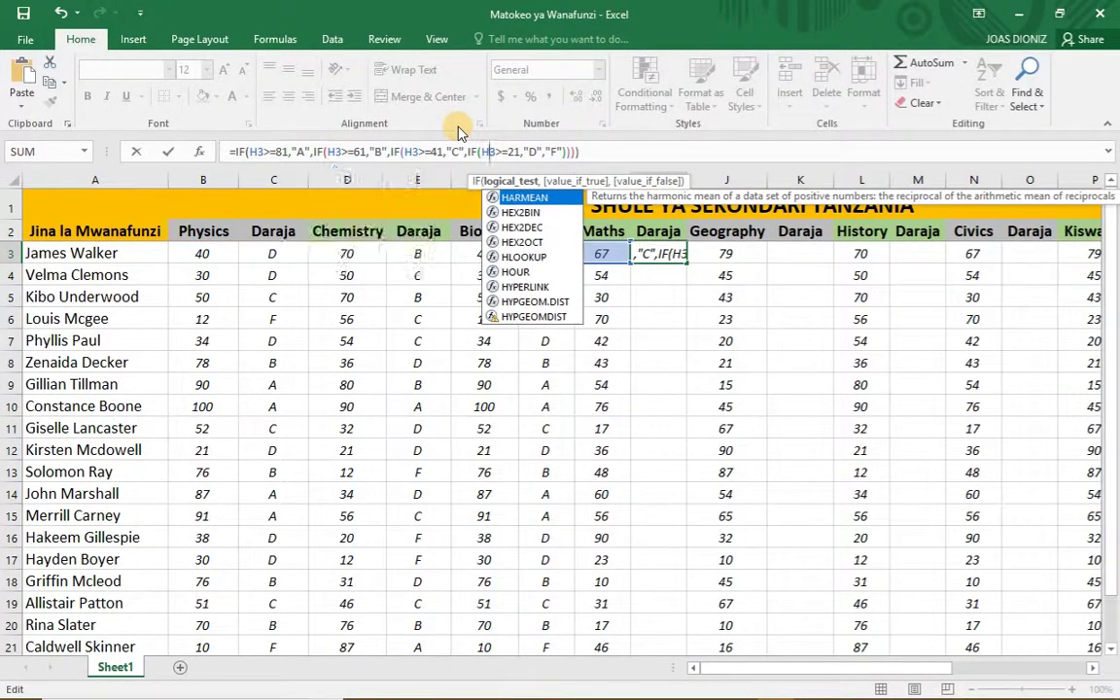
key("Return")
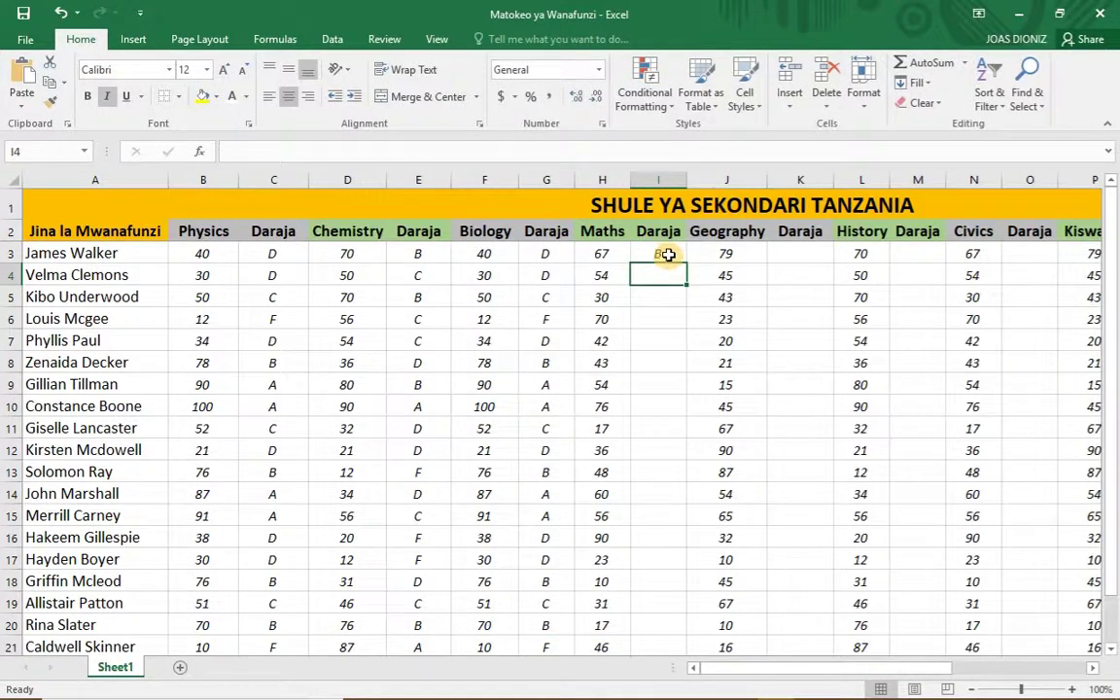
Fill the Maths grade formula from I3 down to I22.
left_click(665, 253)
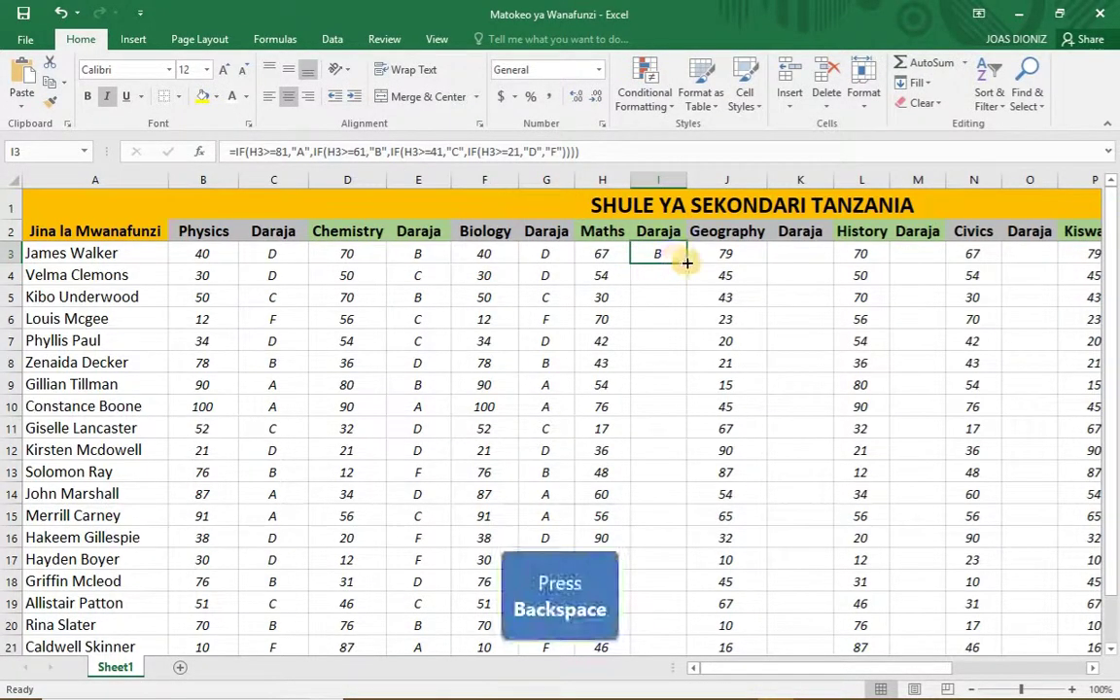
left_click_drag(679, 259, 667, 603)
left_click(744, 448)
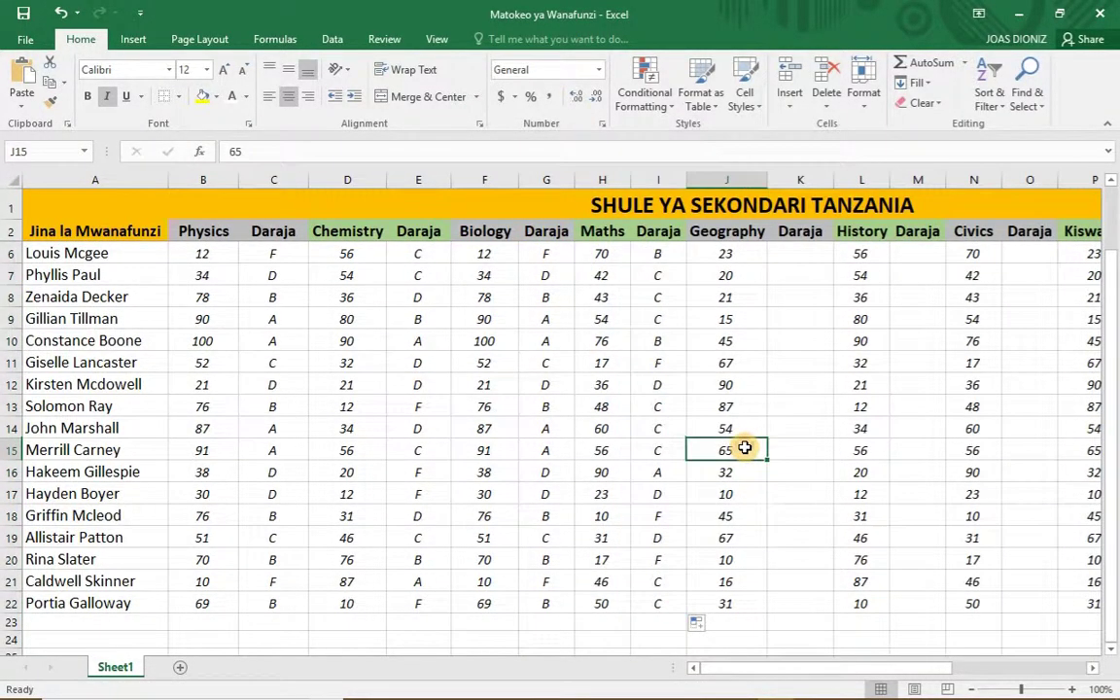
scroll(763, 424, "up", 1)
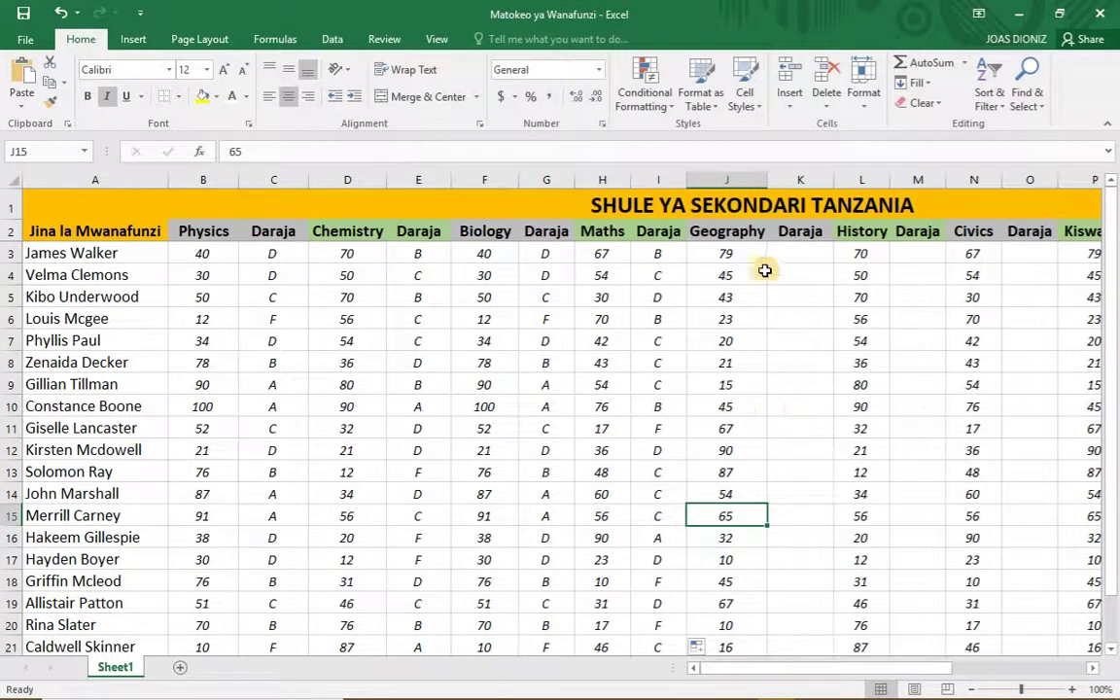
Enter the nested IF grade formula (A≥81, B≥61, C≥41, D≥21, else F) in K3.
left_click(806, 255)
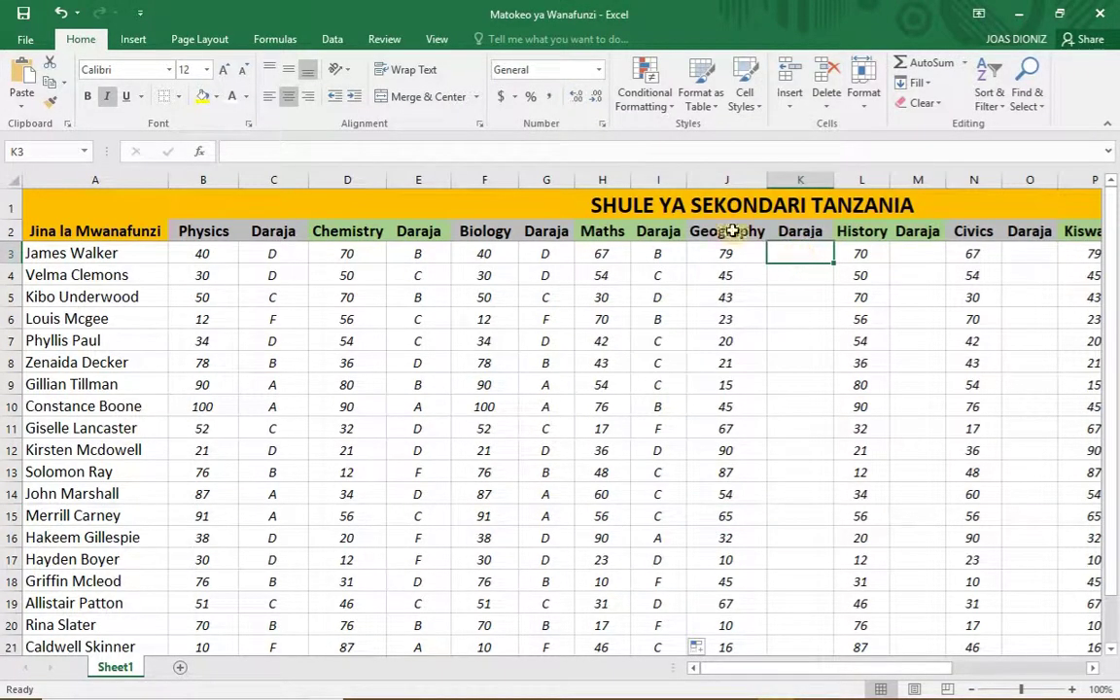
left_click(549, 152)
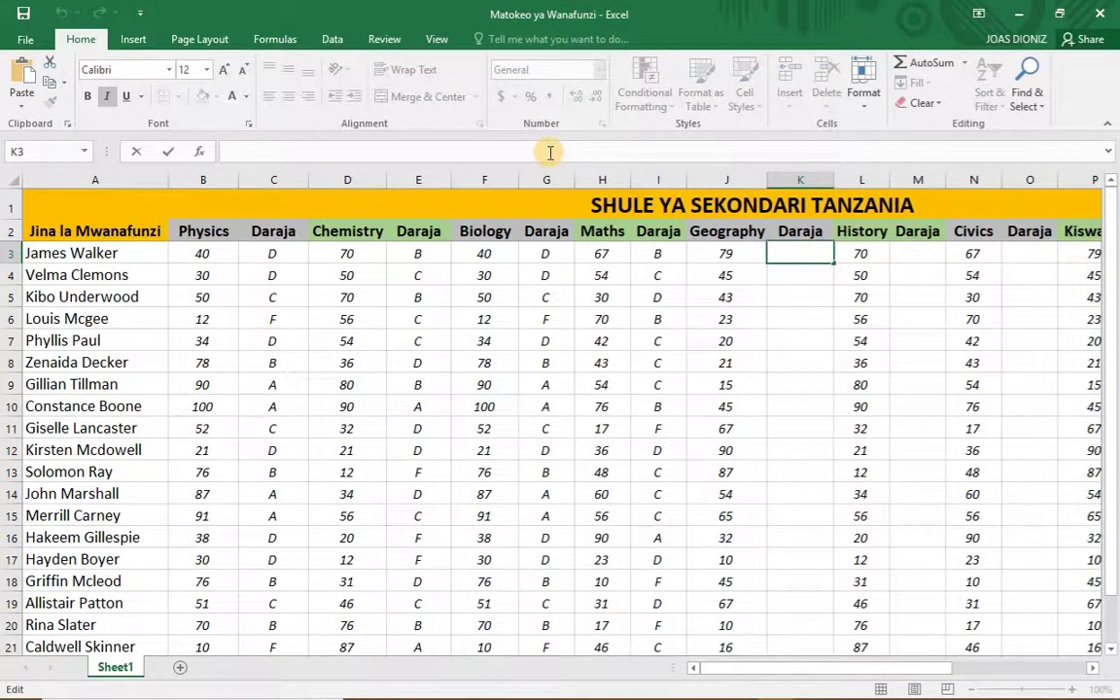
type("=IF(B3>=81,\"A\",IF(B3>=61,\"B\",IF(B3>=41,\"C\",IF(B3>=21,\"D\",\"F\"))))")
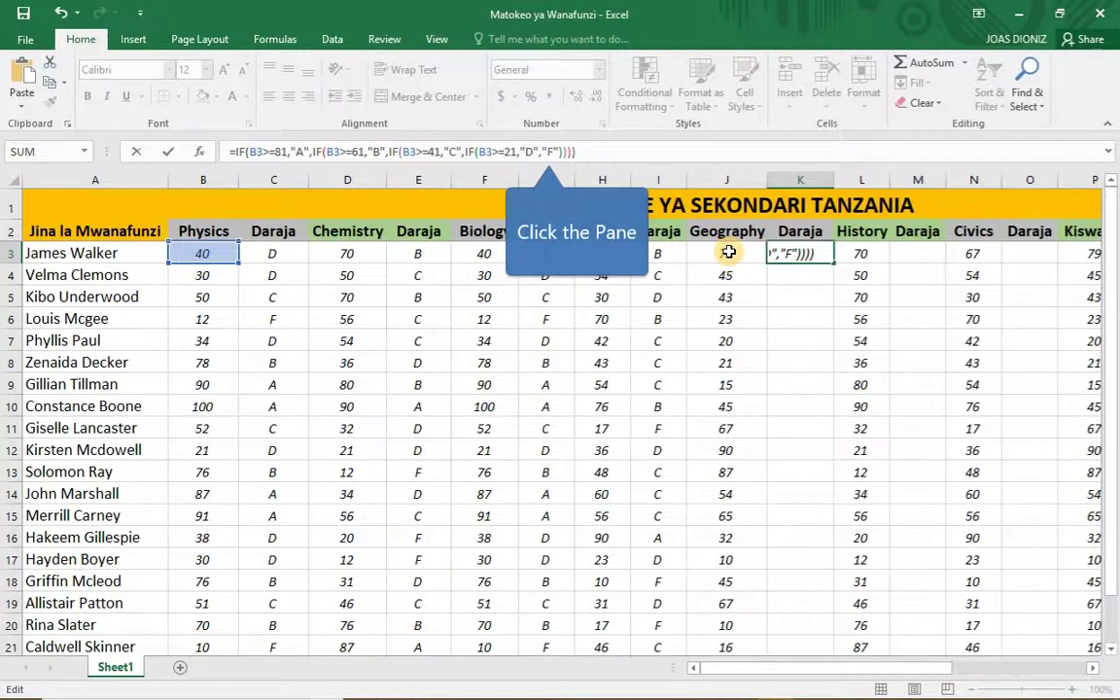
Change all four B3 references to J3 and commit, so K3 shows B for 79.
left_click(256, 152)
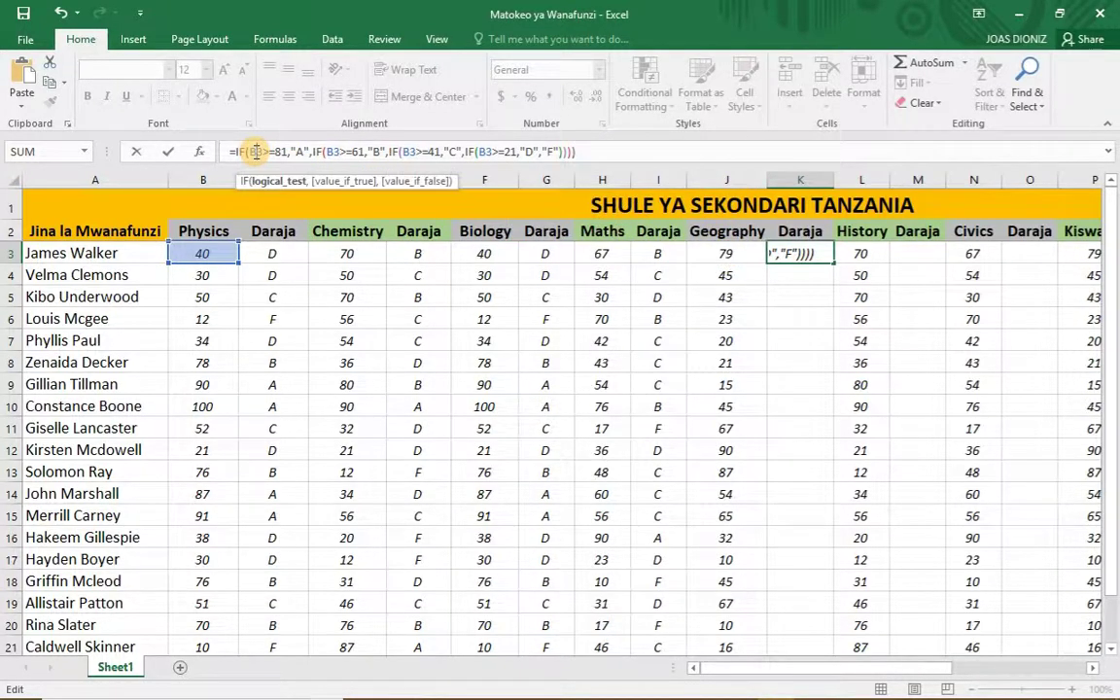
type("J3")
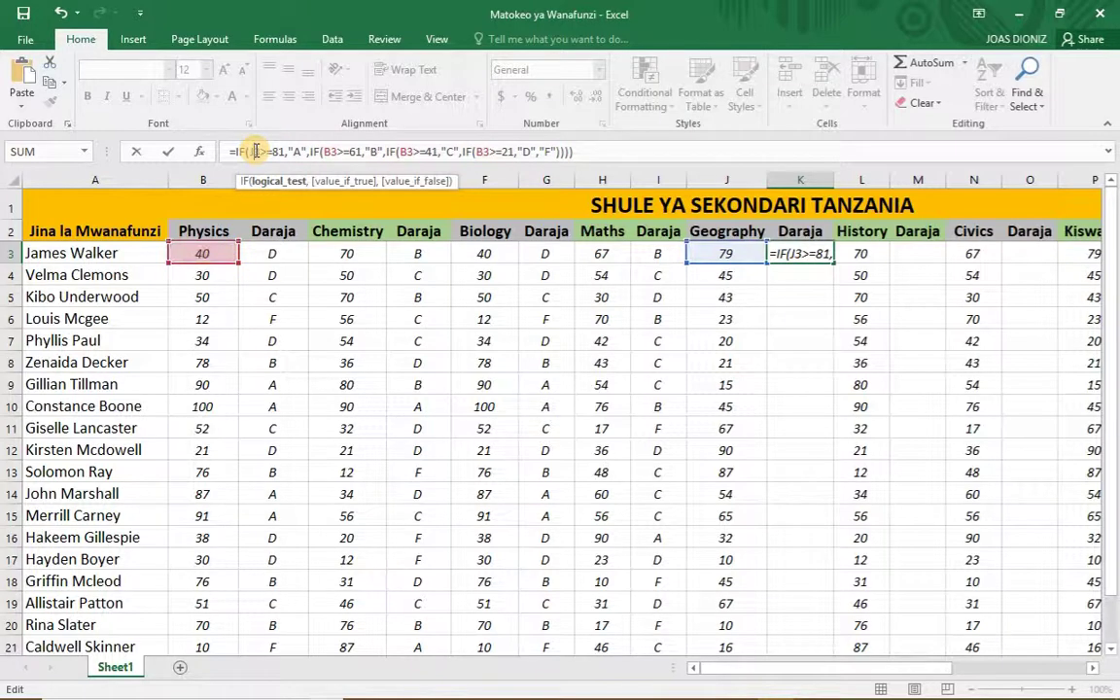
double_click(327, 152)
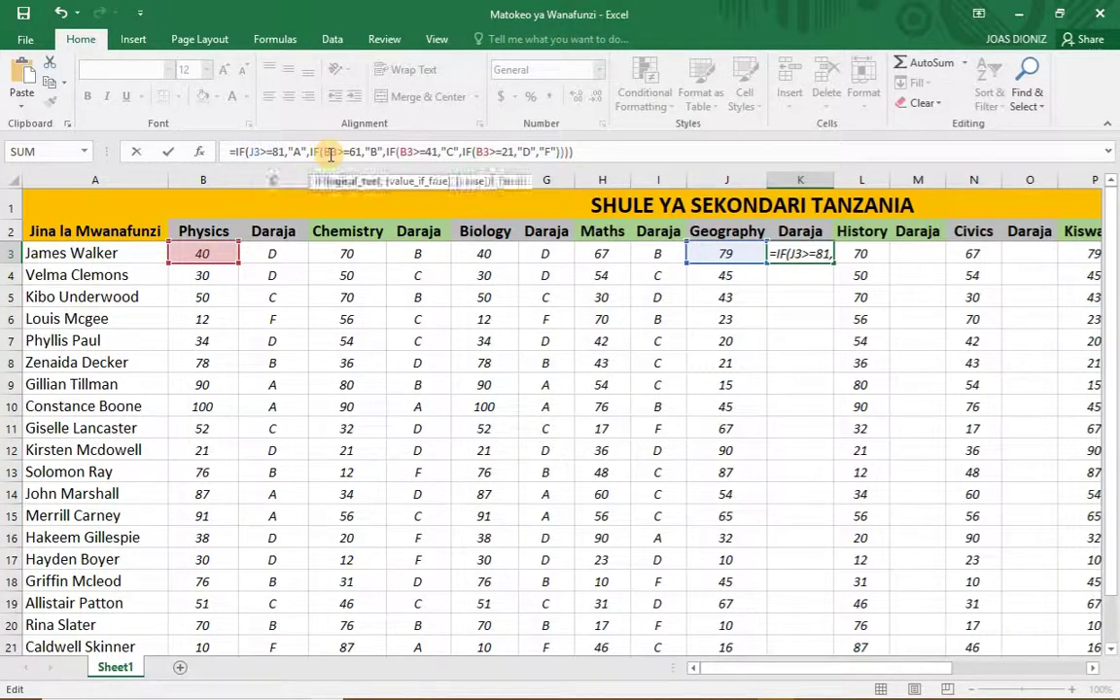
type("J3")
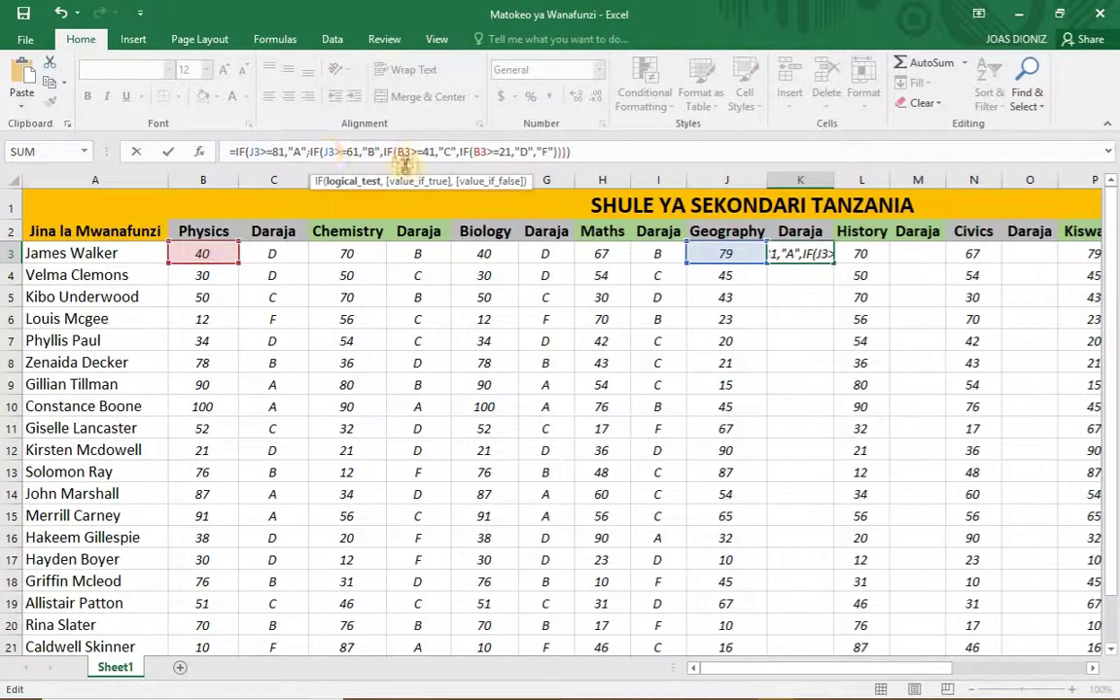
double_click(401, 152)
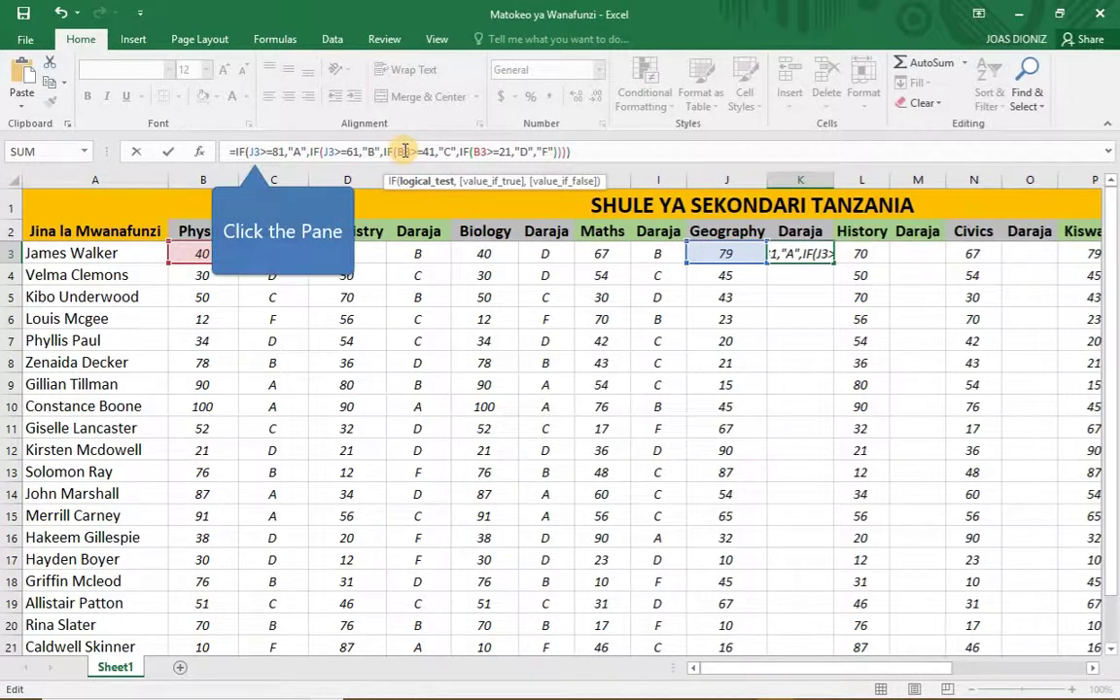
type("J3")
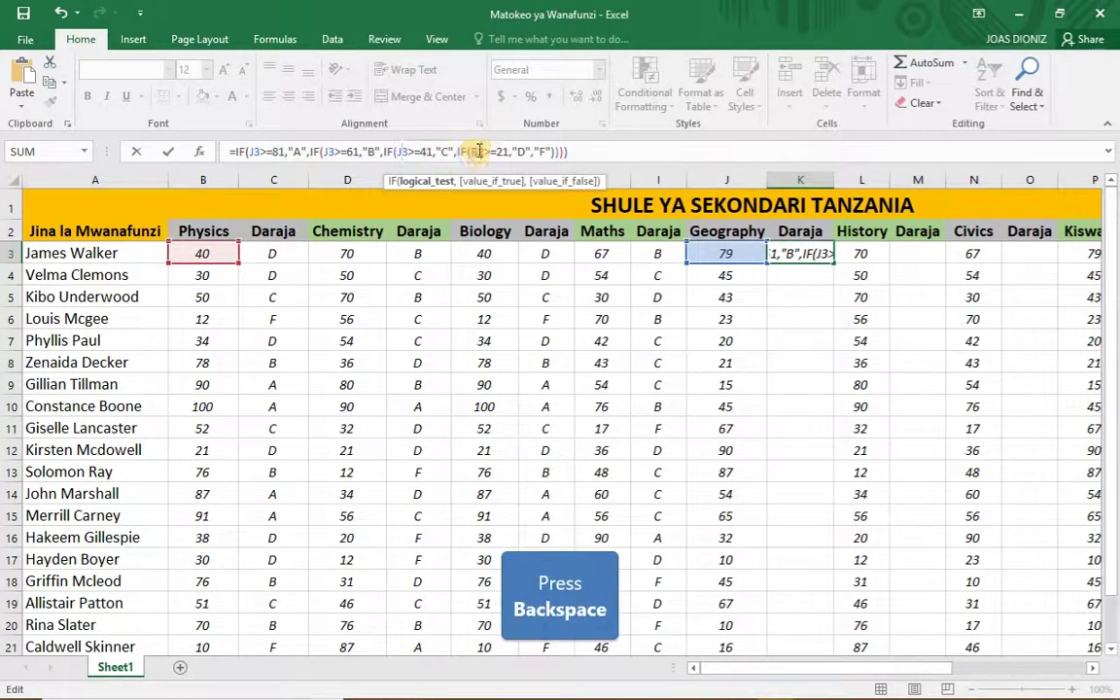
left_click(458, 152)
type("J3")
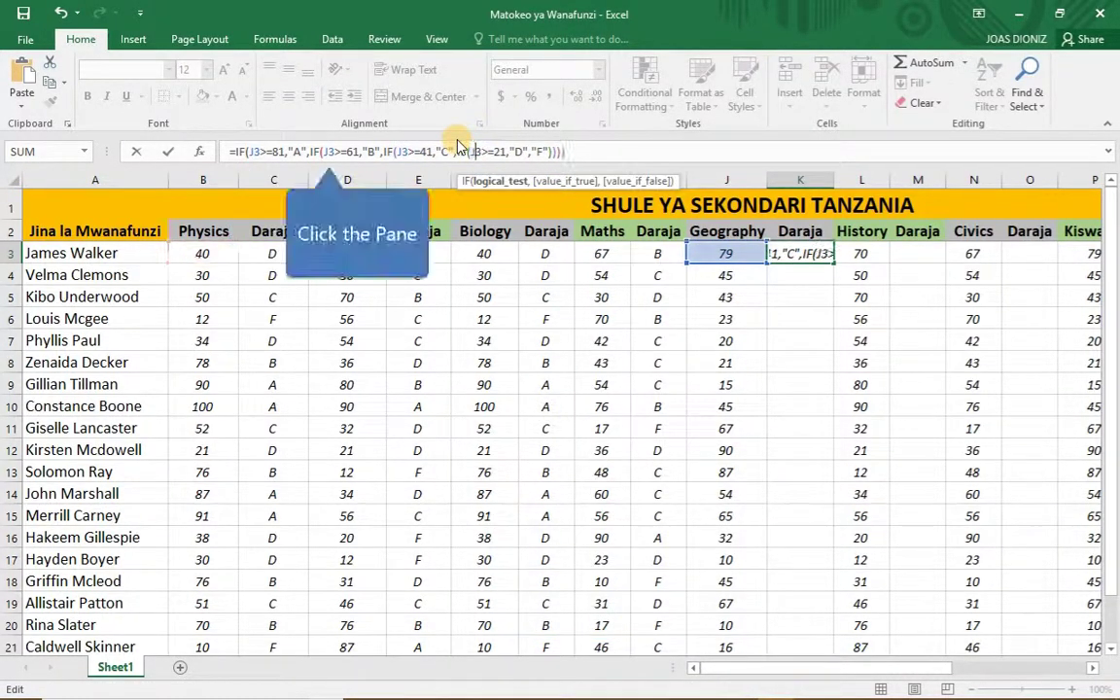
key("Return")
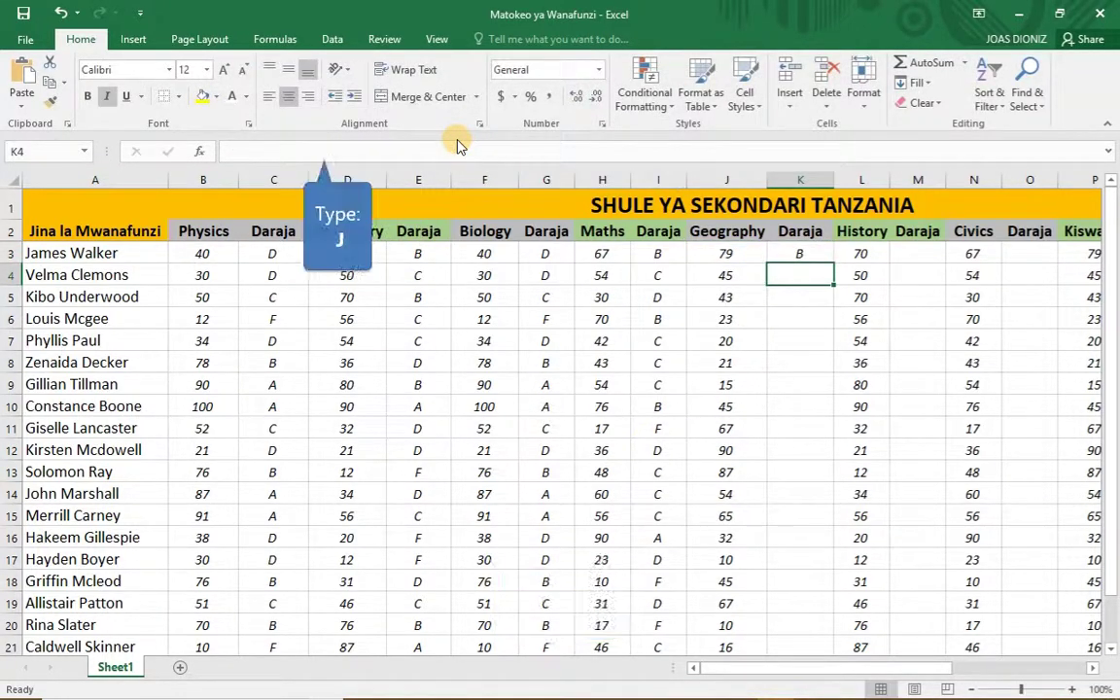
Fill the Geography grade formula from K3 down through K22.
left_click(812, 252)
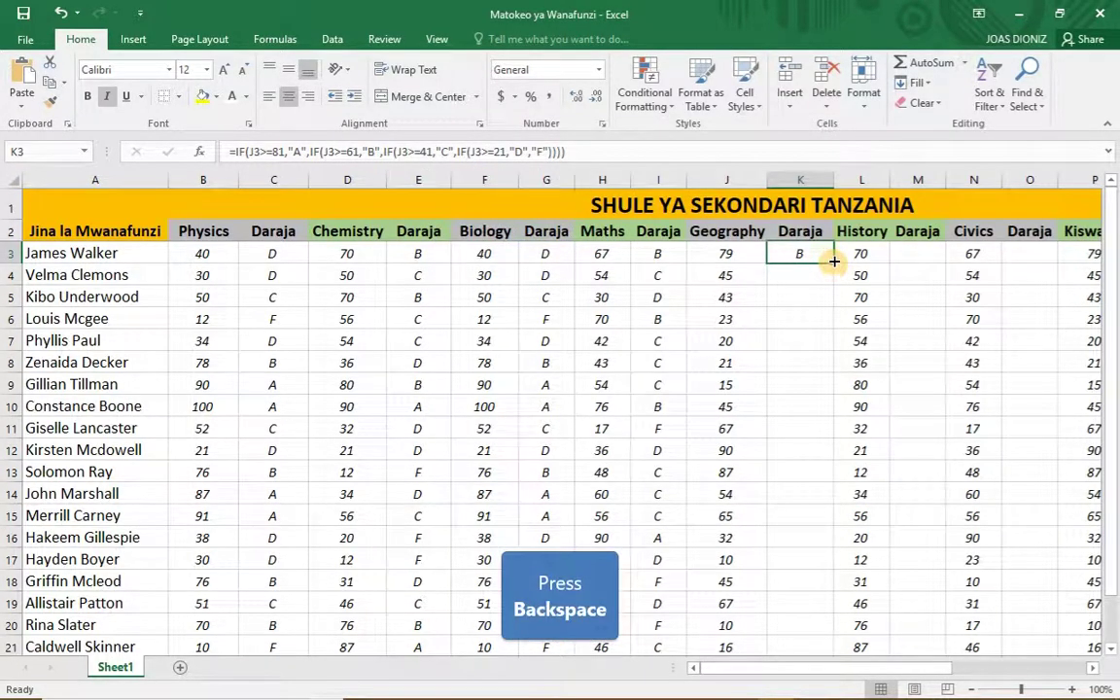
left_click_drag(834, 262, 823, 619)
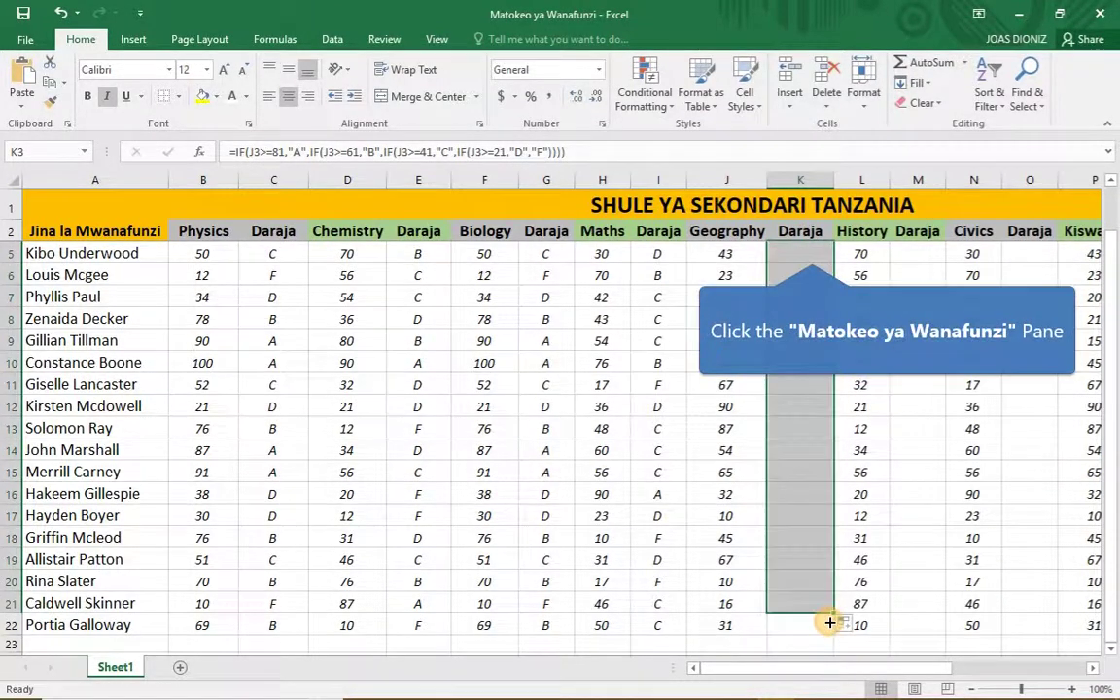
left_click(800, 537)
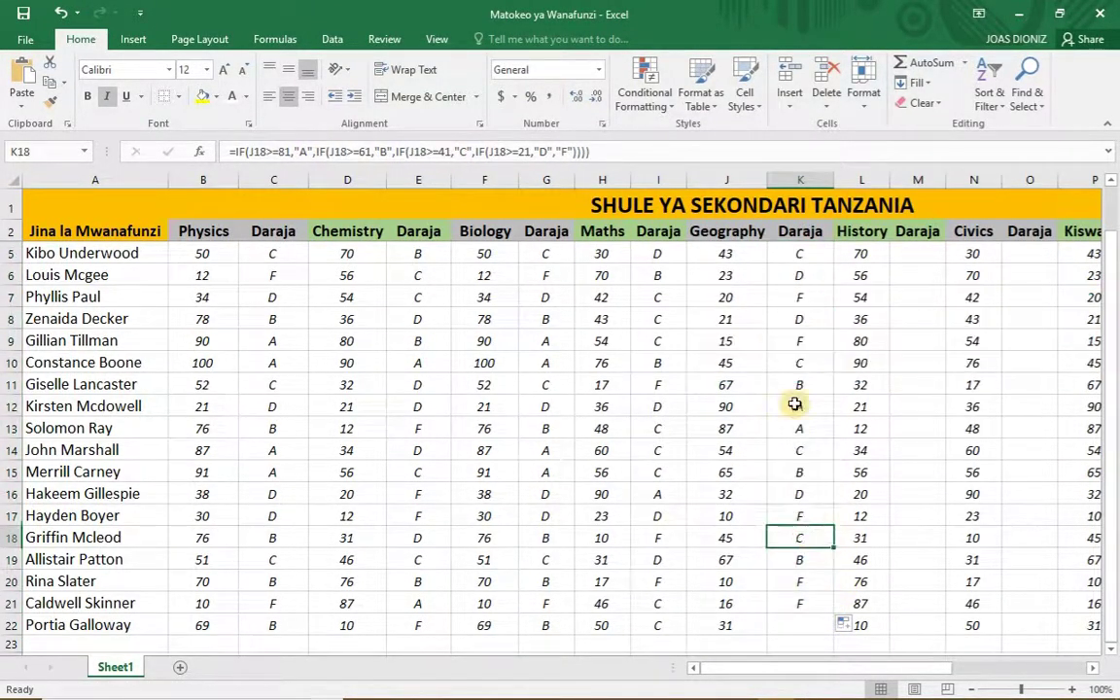
left_click(809, 608)
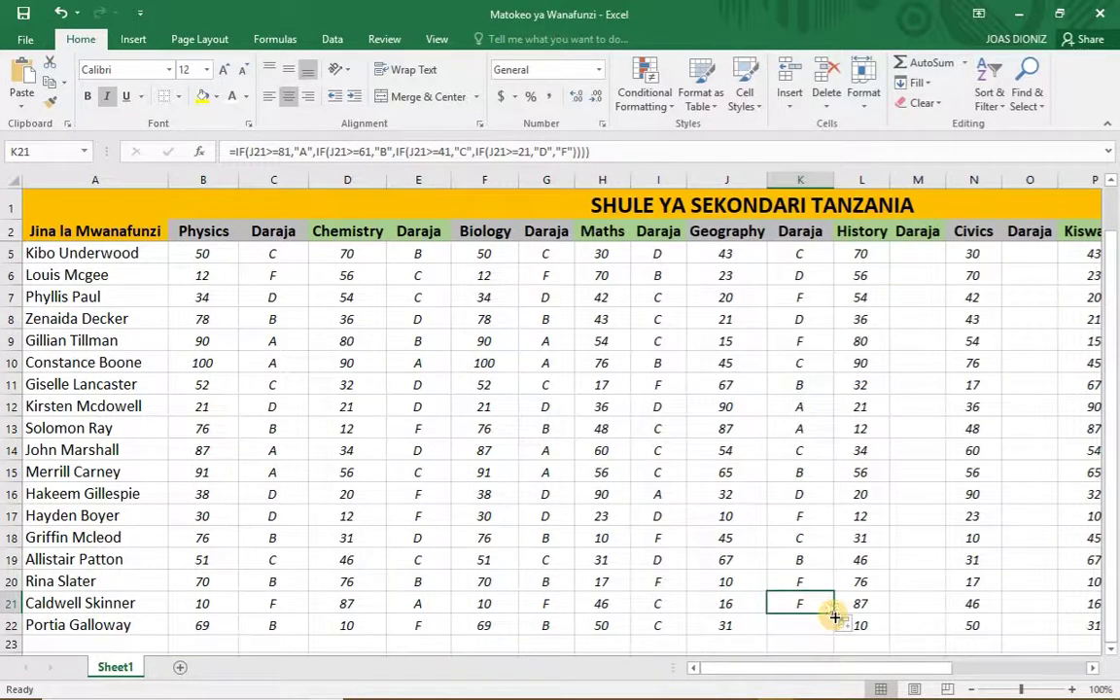
left_click_drag(833, 612, 832, 634)
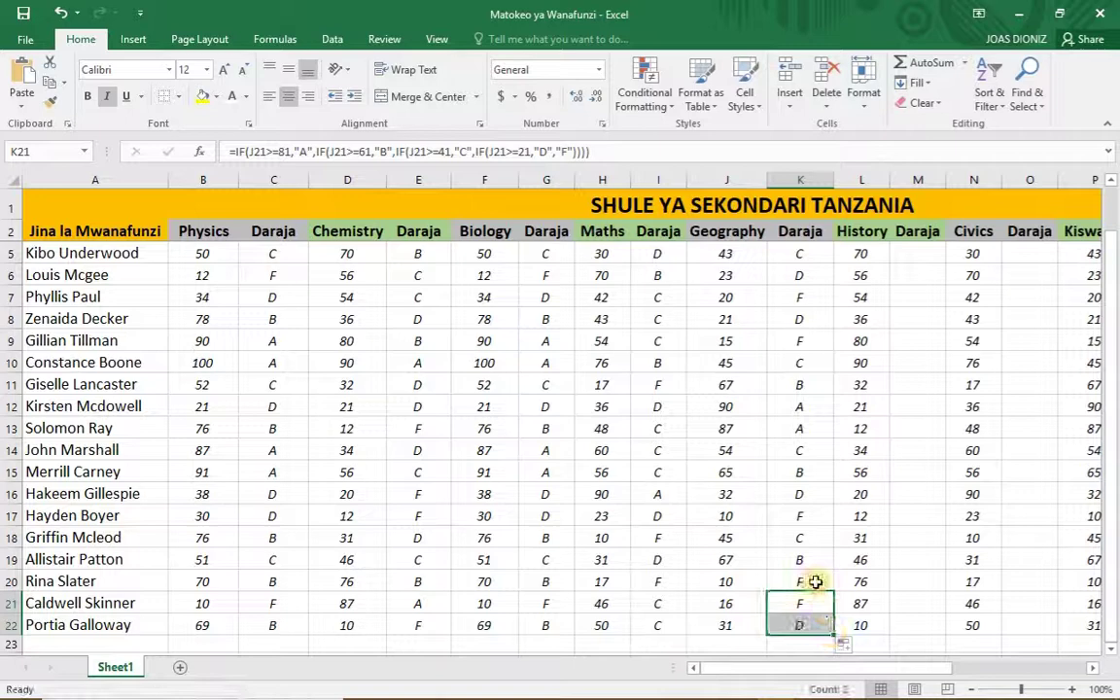
left_click(803, 515)
scroll(805, 546, "up", 1)
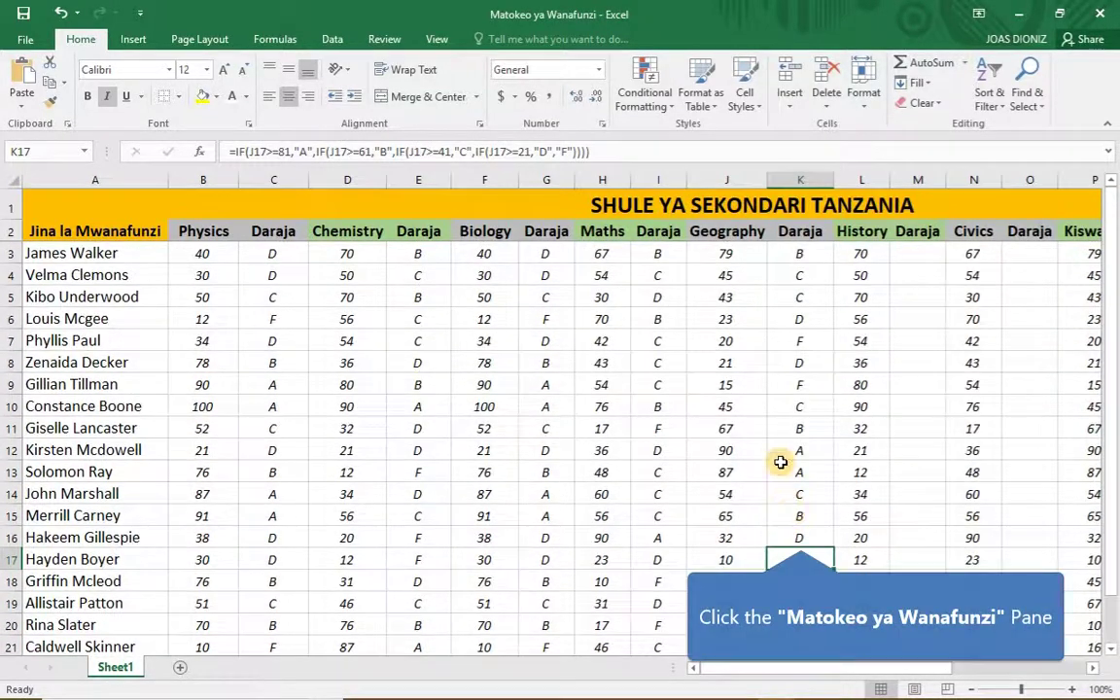
Paste the nested IF grade formula into cell M3.
left_click(334, 361)
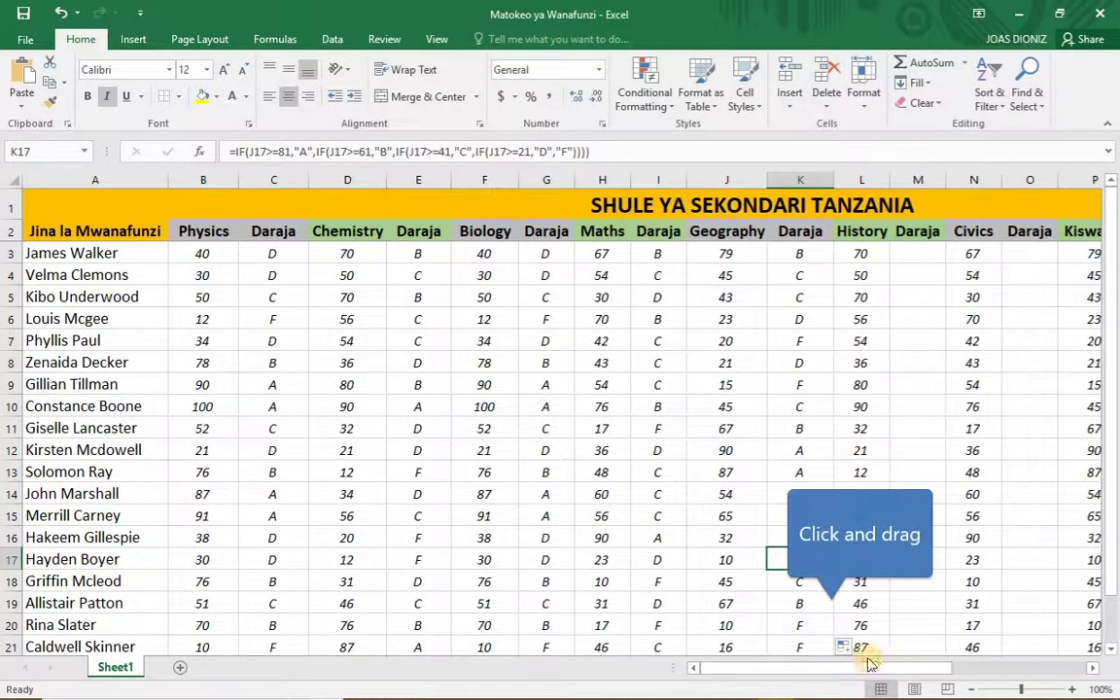
left_click_drag(867, 670, 910, 678)
left_click(633, 252)
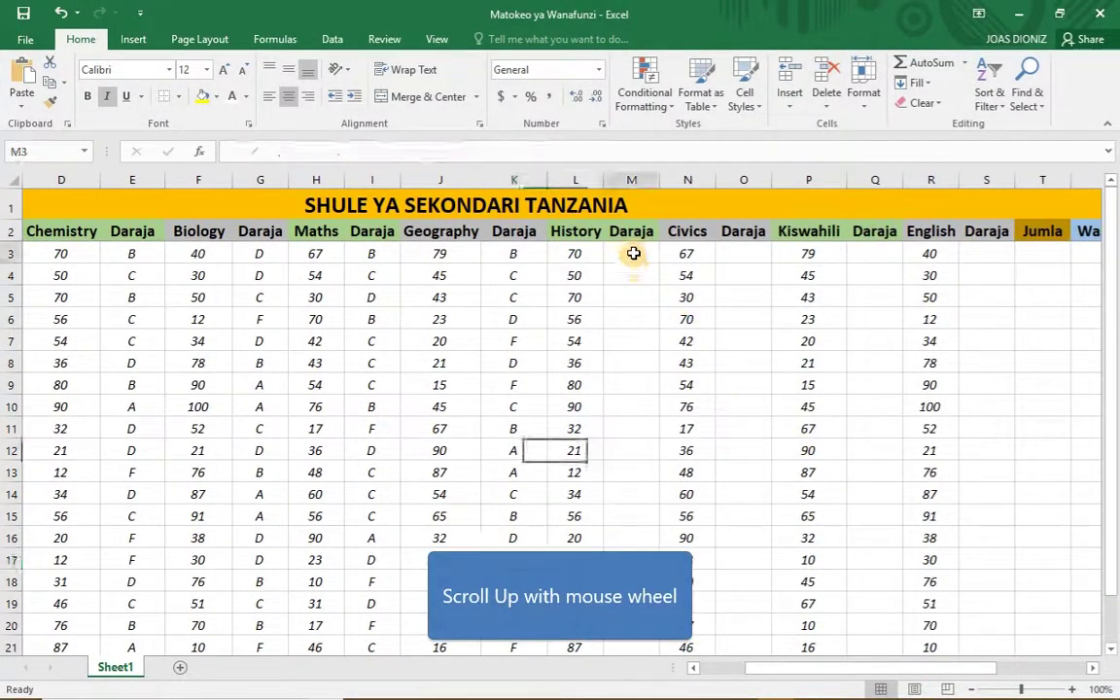
left_click(488, 147)
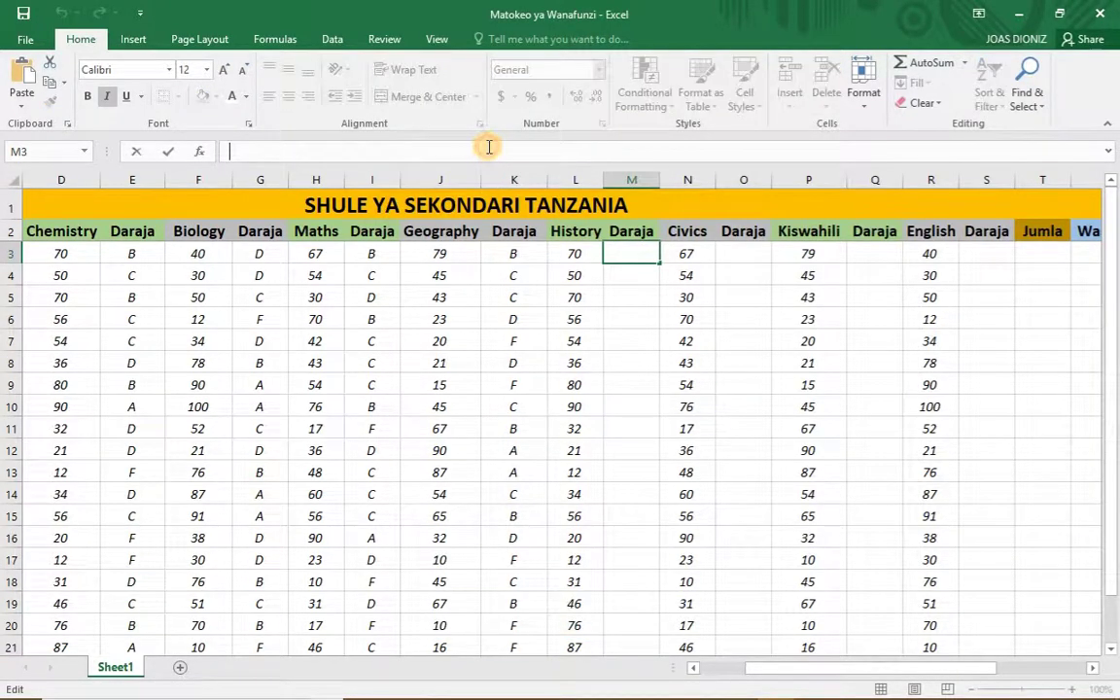
type("=IF(B3>=81,\"A\",IF(B3>=61,\"B\",IF(B3>=41,\"C\",IF(B3>=21,\"D\",\"F\"))))")
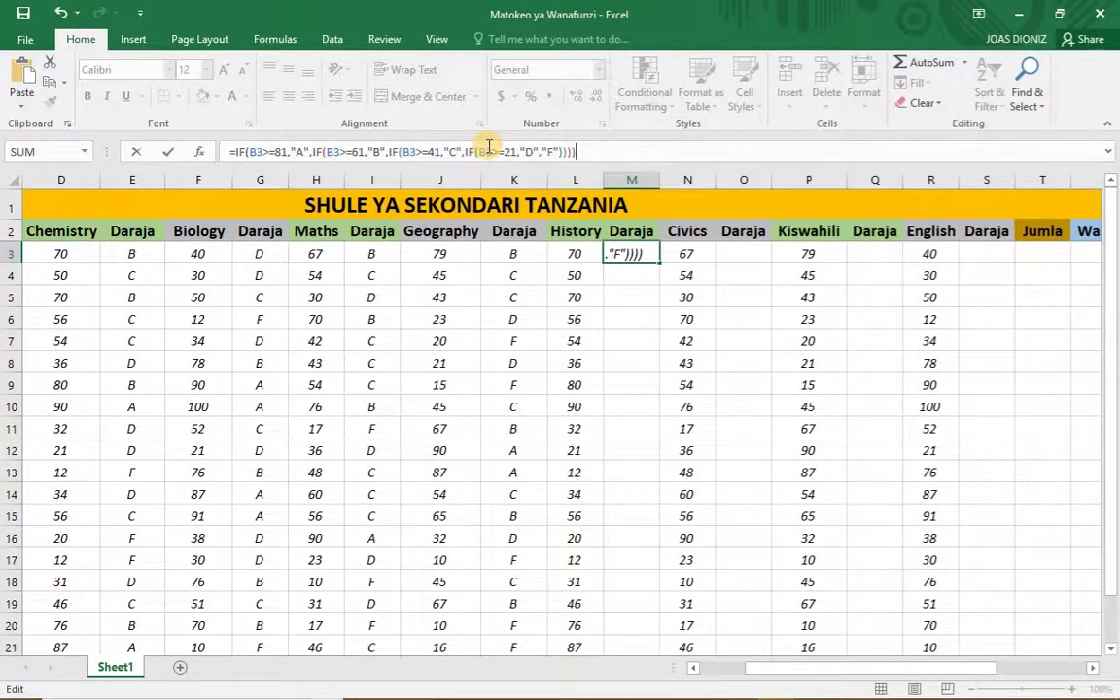
Change each B3 reference to L3 and commit the History grade formula.
left_click(256, 151)
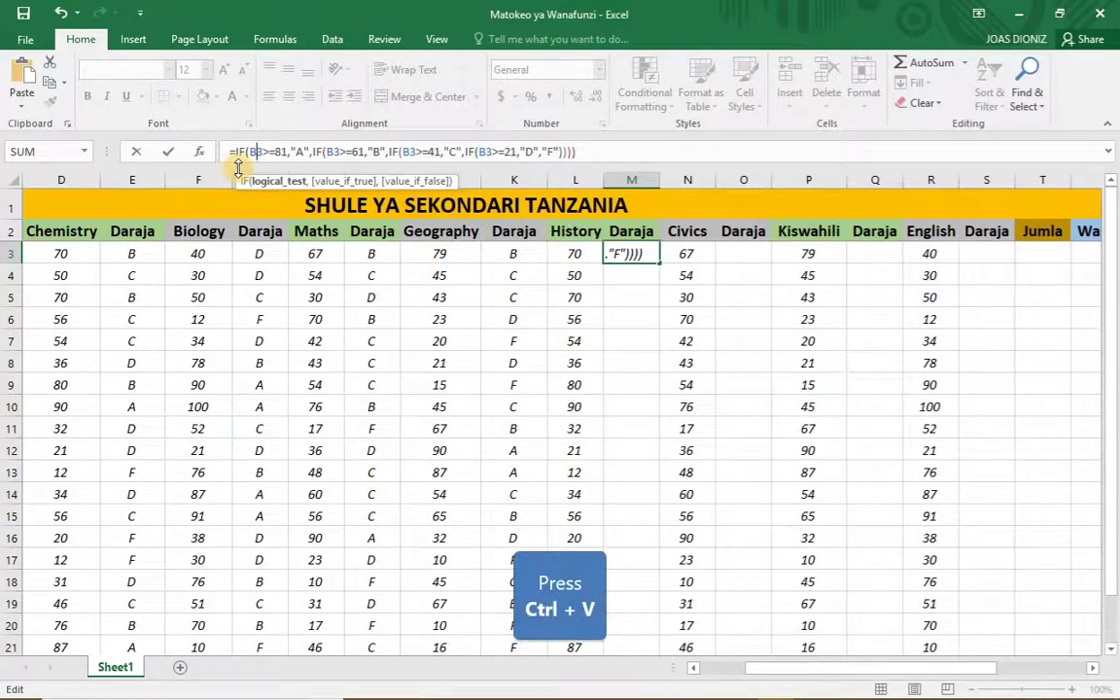
key("BackSpace")
type("L")
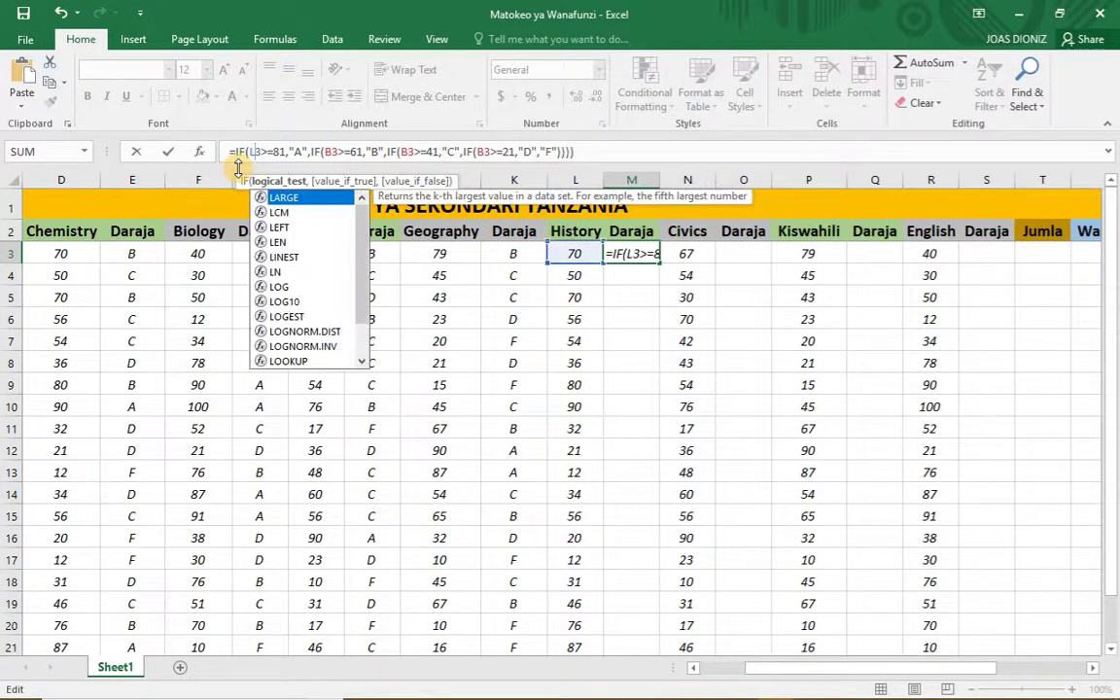
left_click(333, 152)
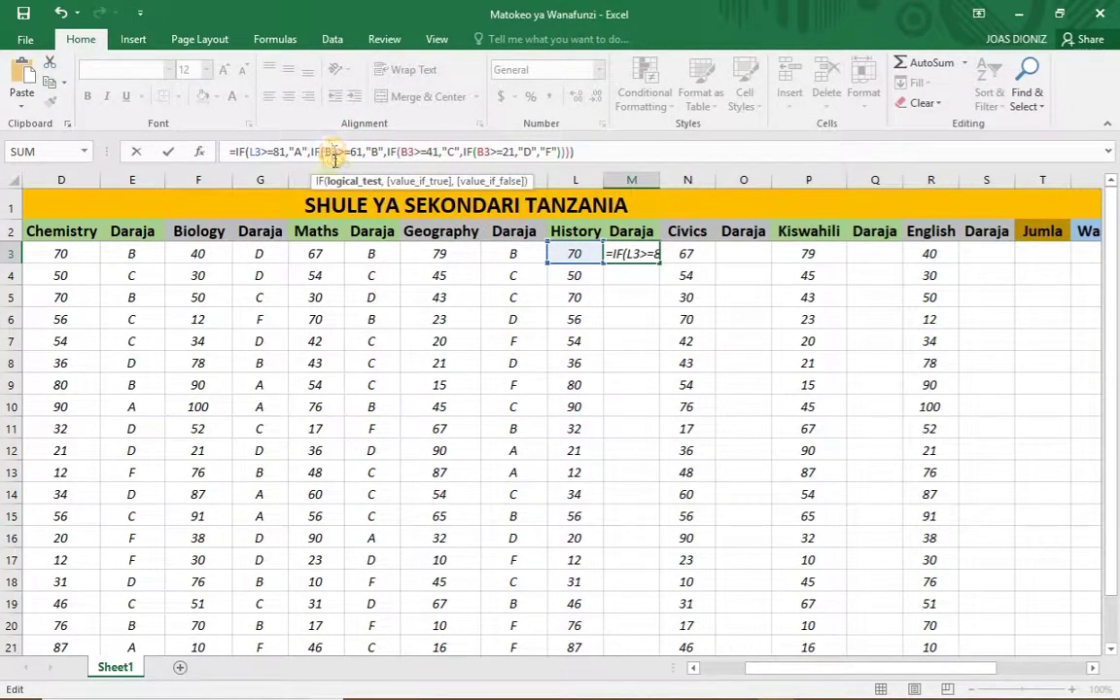
key("BackSpace")
type("L")
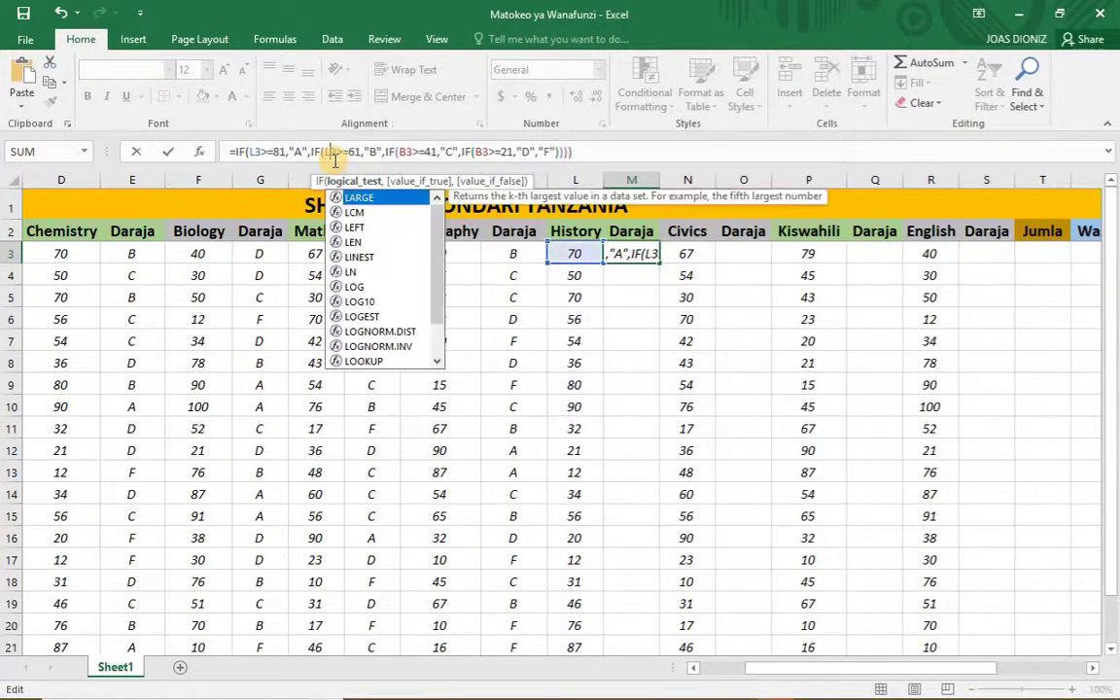
left_click(399, 151)
key("BackSpace")
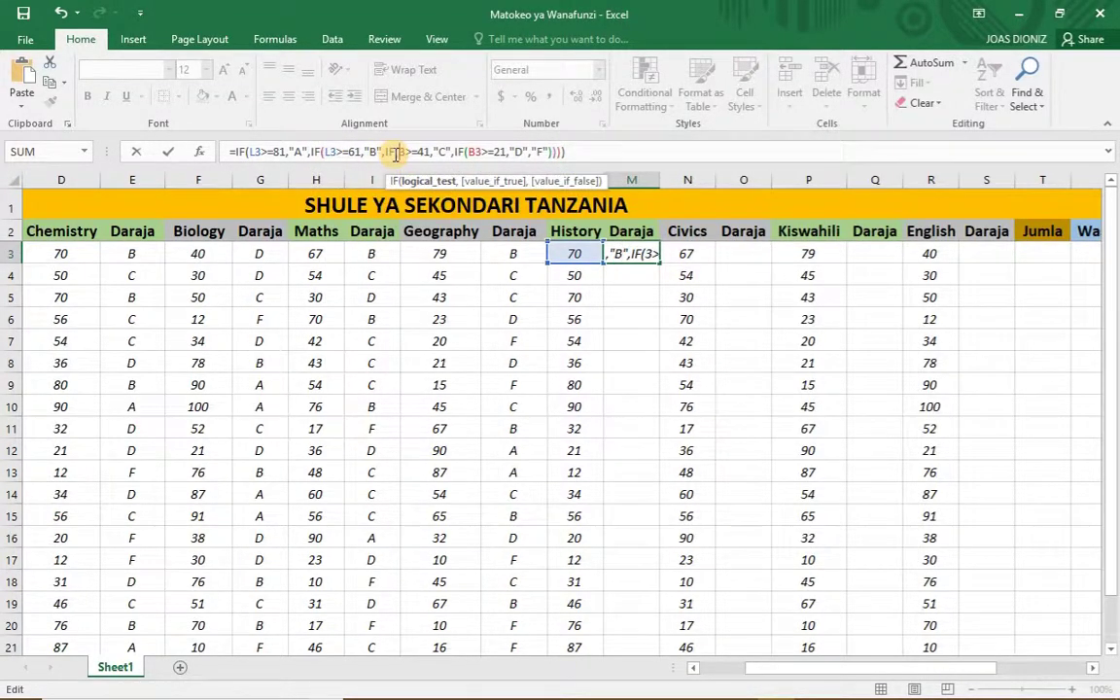
type("L")
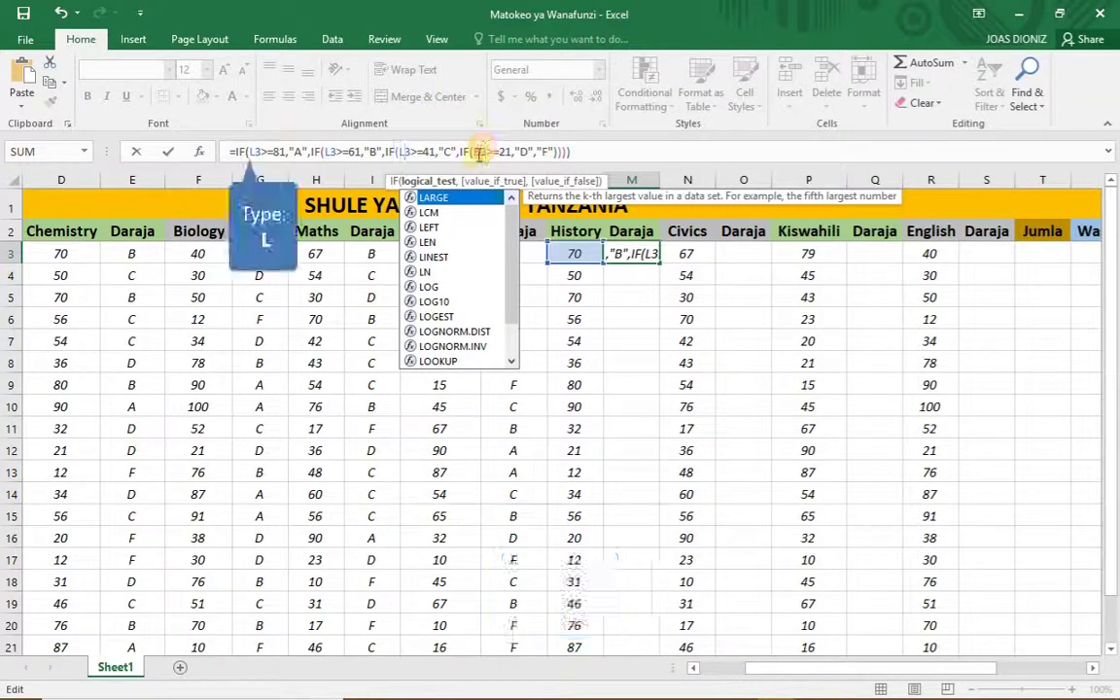
left_click(476, 152)
key("BackSpace")
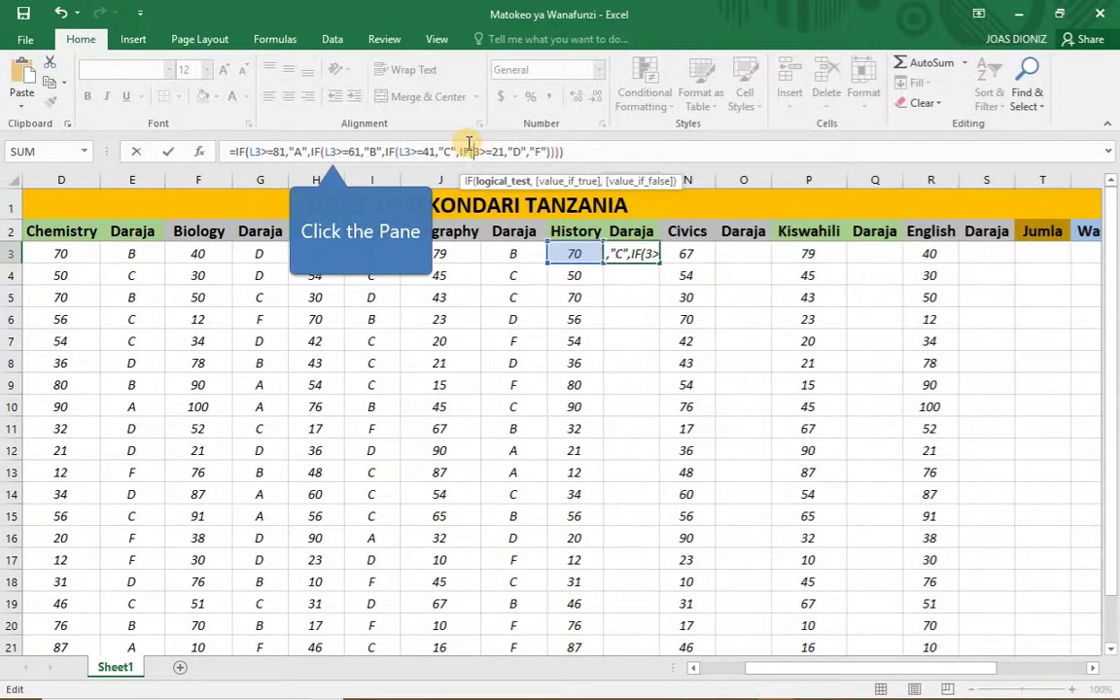
type("L")
key("Return")
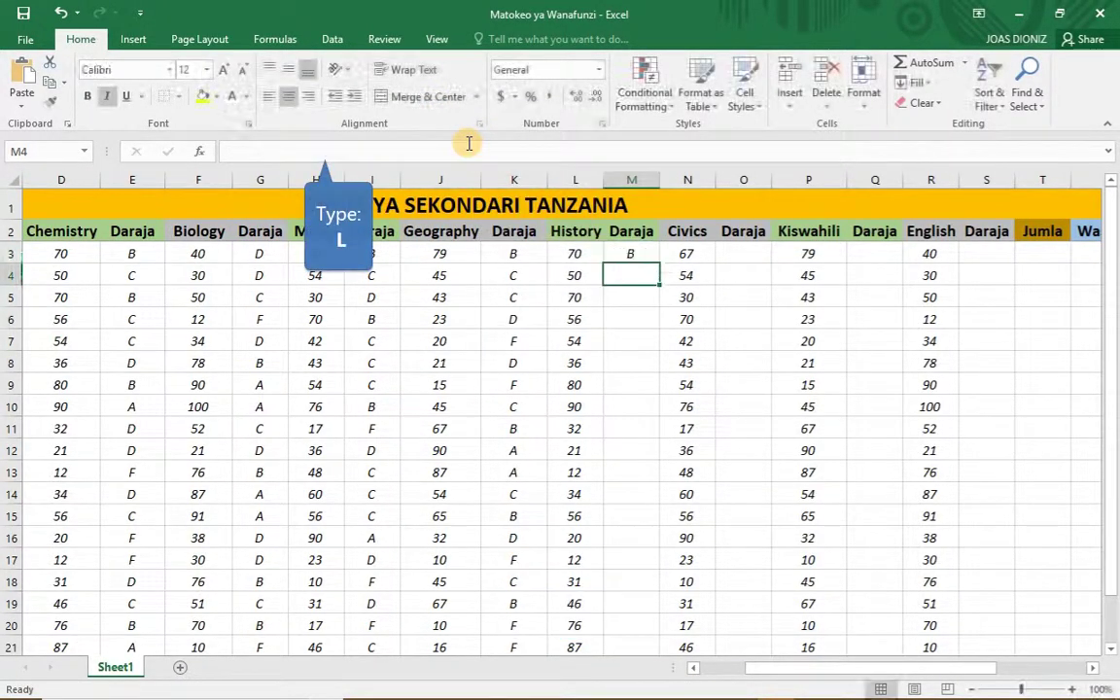
Fill the History grade formula down column M to row 22.
left_click(631, 254)
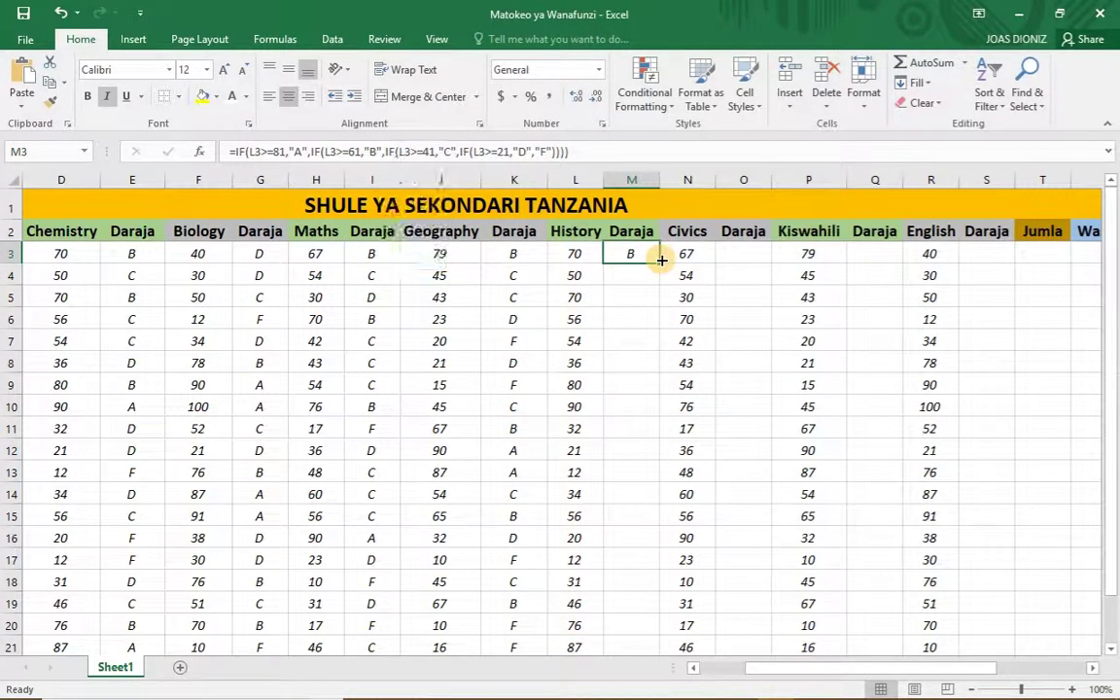
left_click_drag(660, 262, 639, 638)
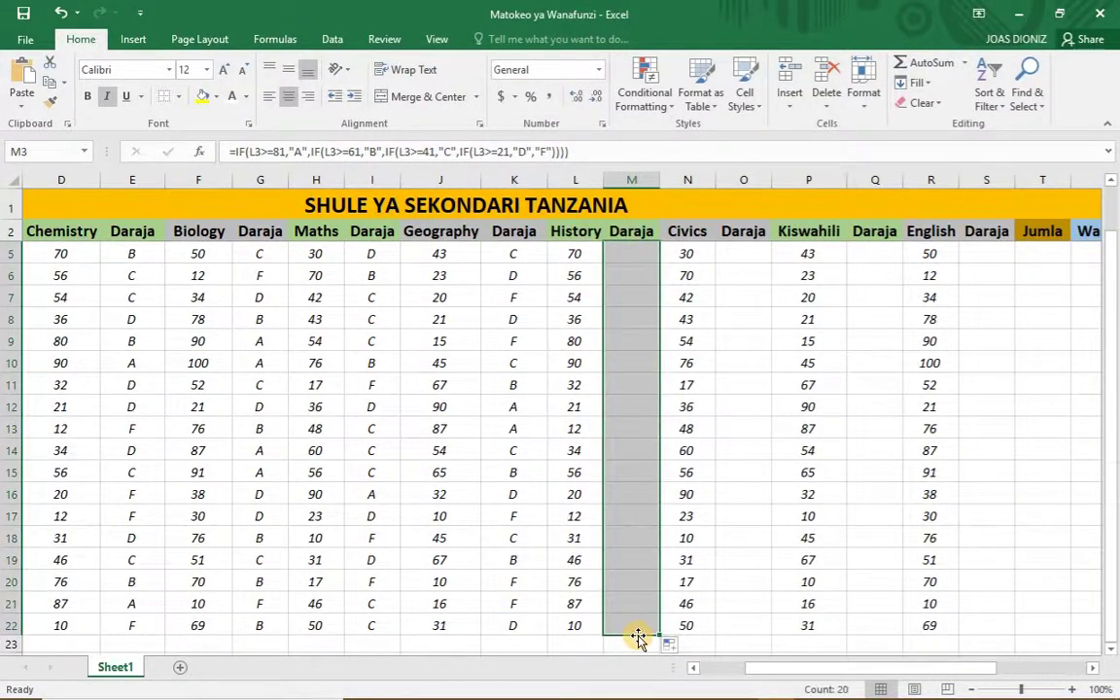
left_click(732, 465)
left_click(744, 253)
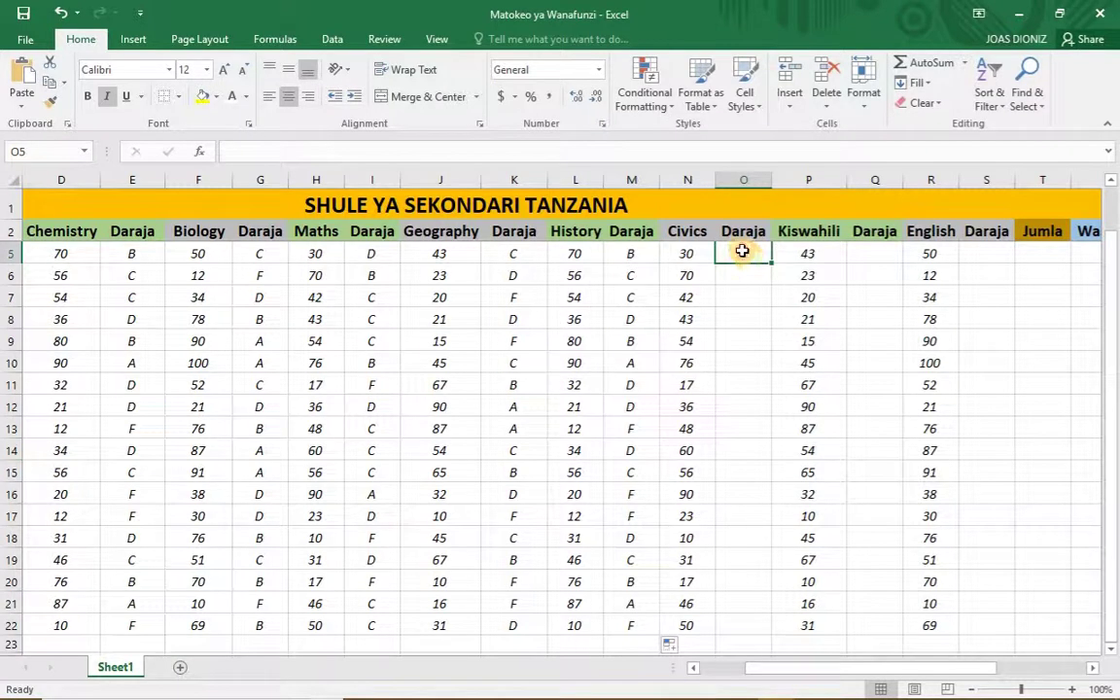
Paste the nested IF grade formula and change its first two B3 references to N3.
left_click(565, 152)
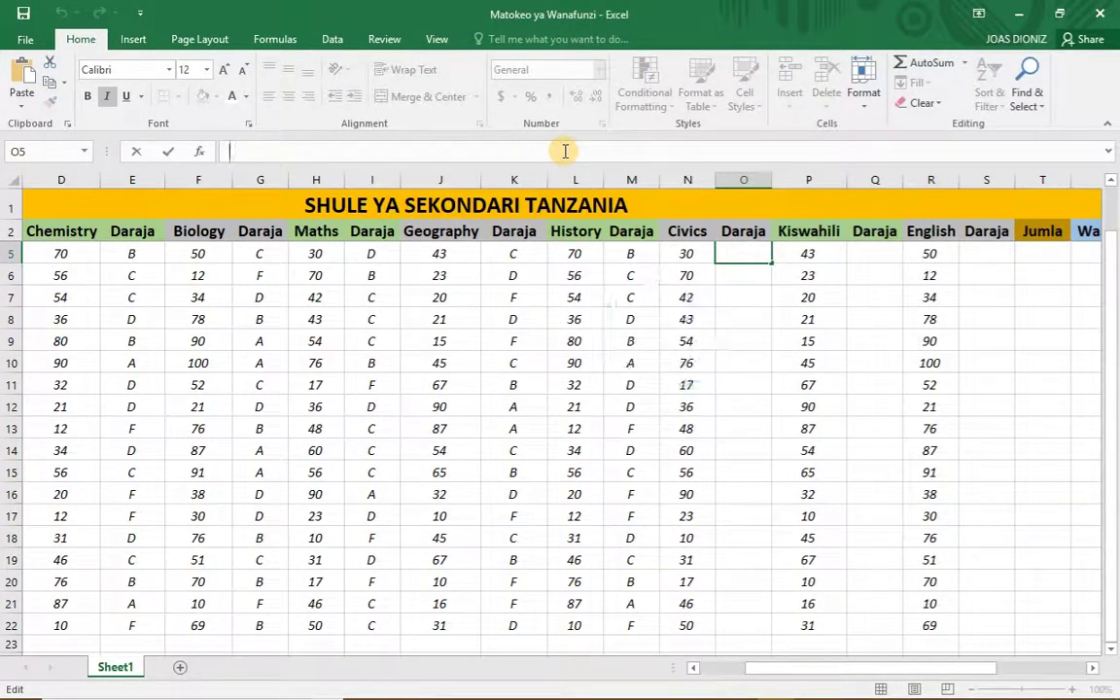
type("=IF(B3>=81,\"A\",IF(B3>=61,\"B\",IF(B3>=41,\"C\",IF(B3>=21,\"D\",\"F\"))))")
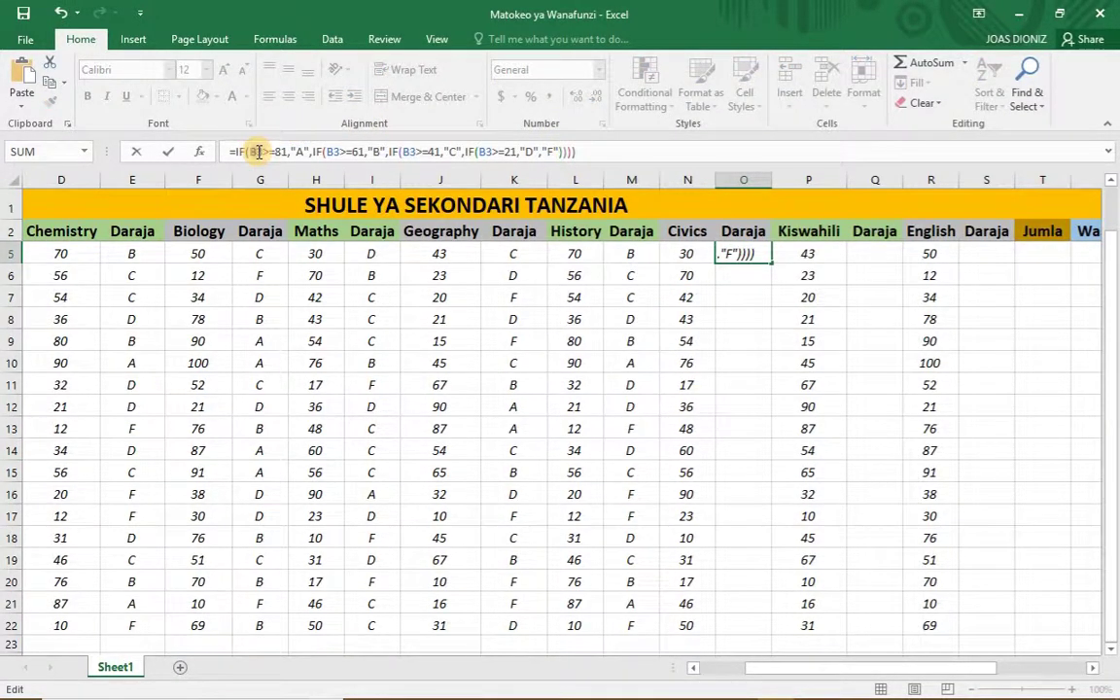
double_click(257, 151)
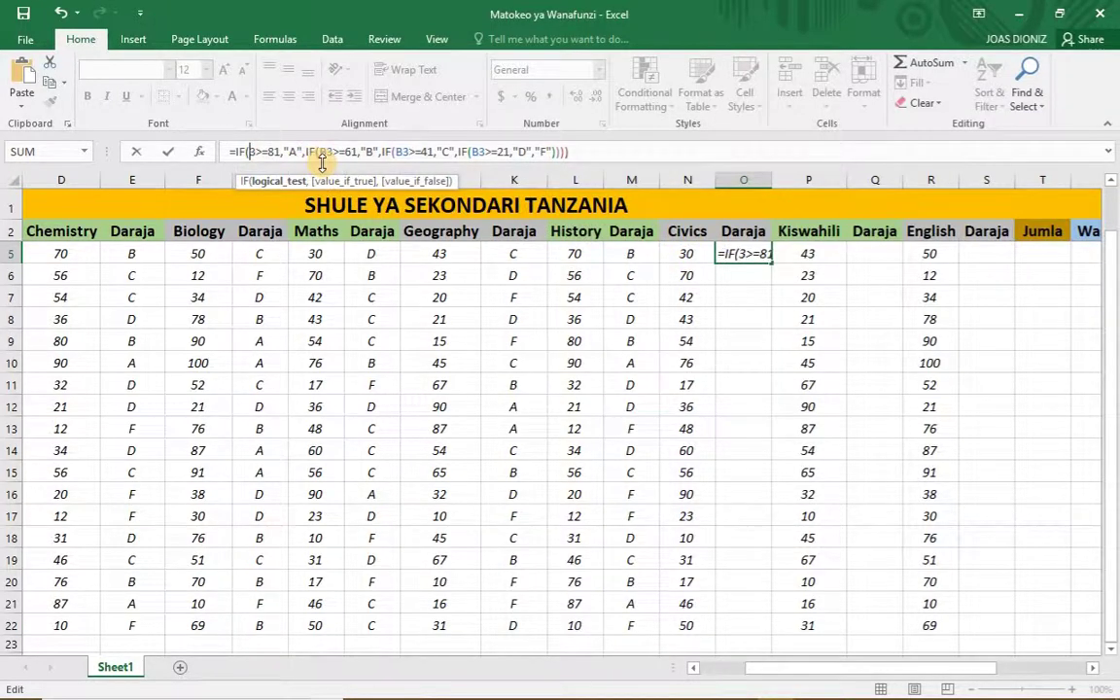
type("N")
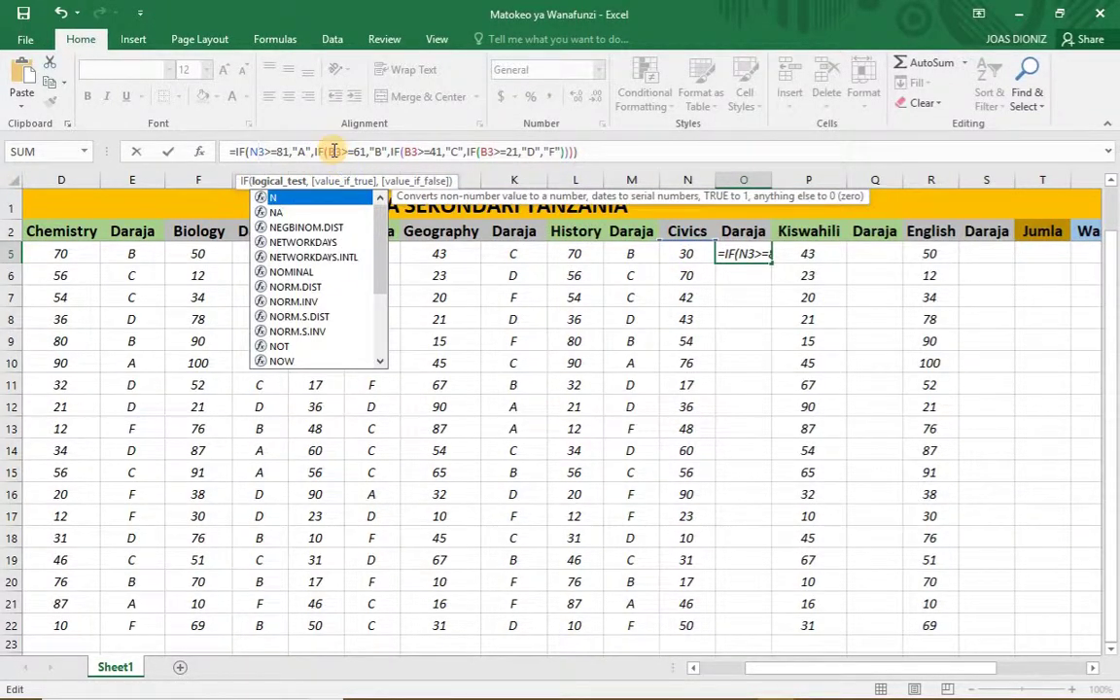
left_click(333, 151)
key("BackSpace")
type("N")
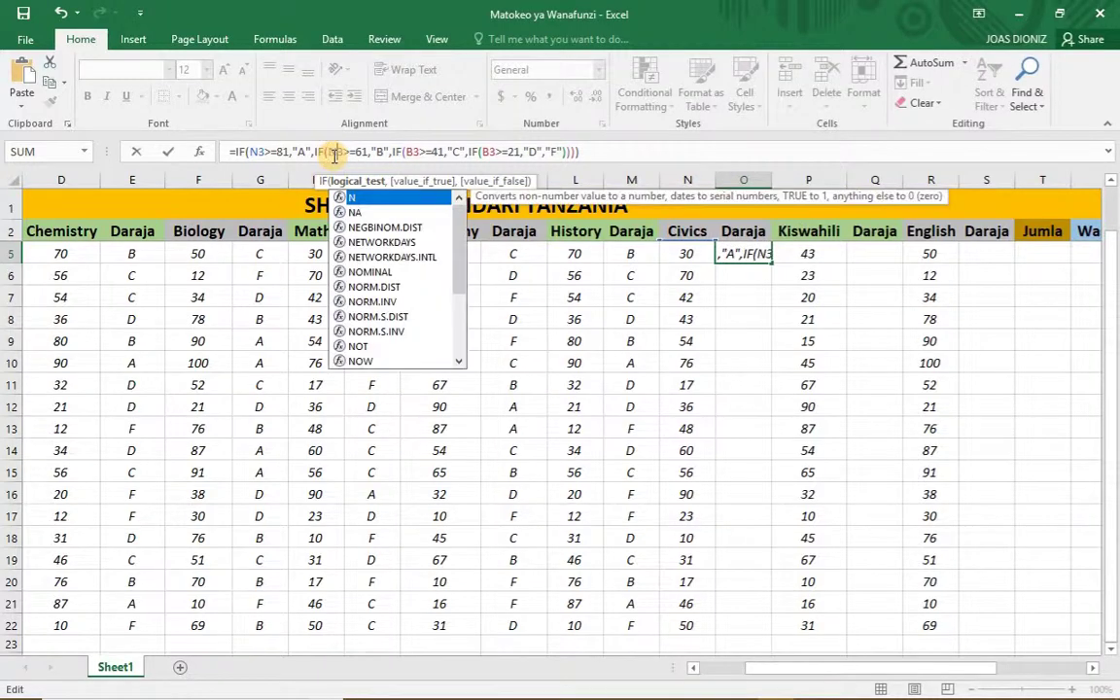
Change the remaining two references to N3 and commit, so the Civics grade shows B.
left_click(415, 151)
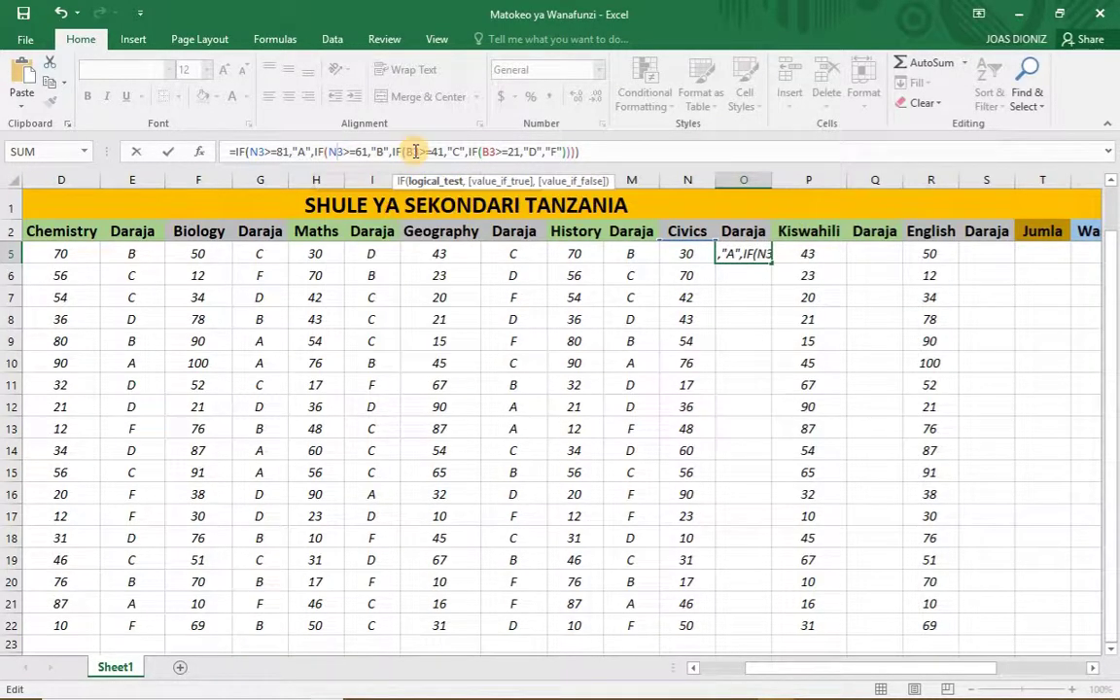
double_click(407, 151)
key("BackSpace")
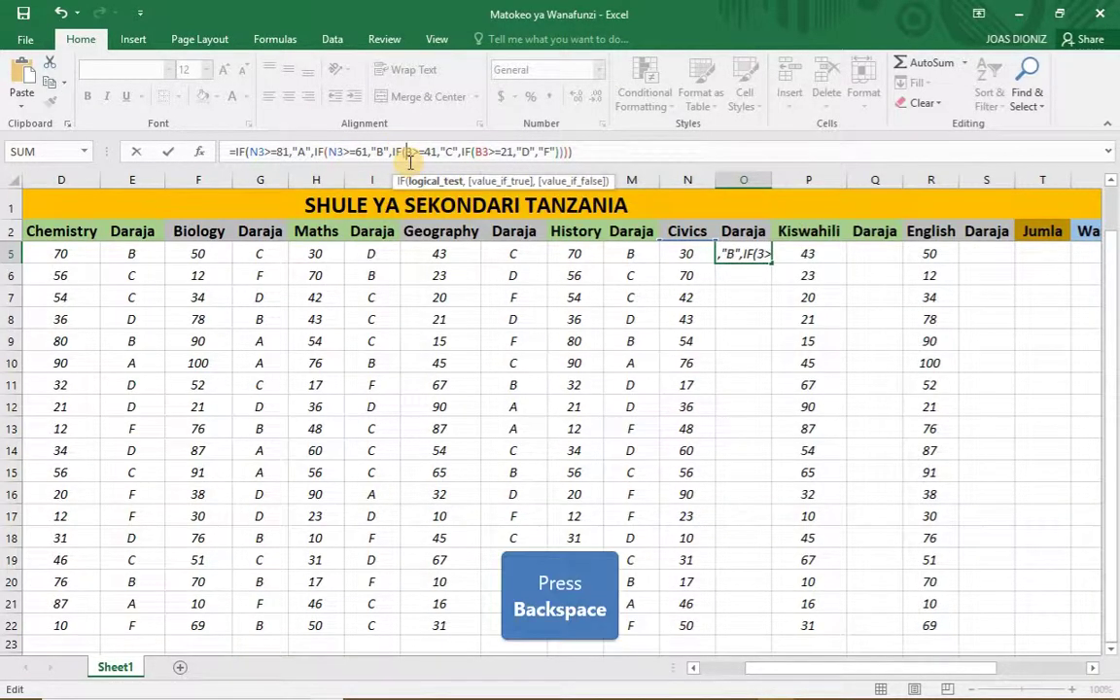
type("N")
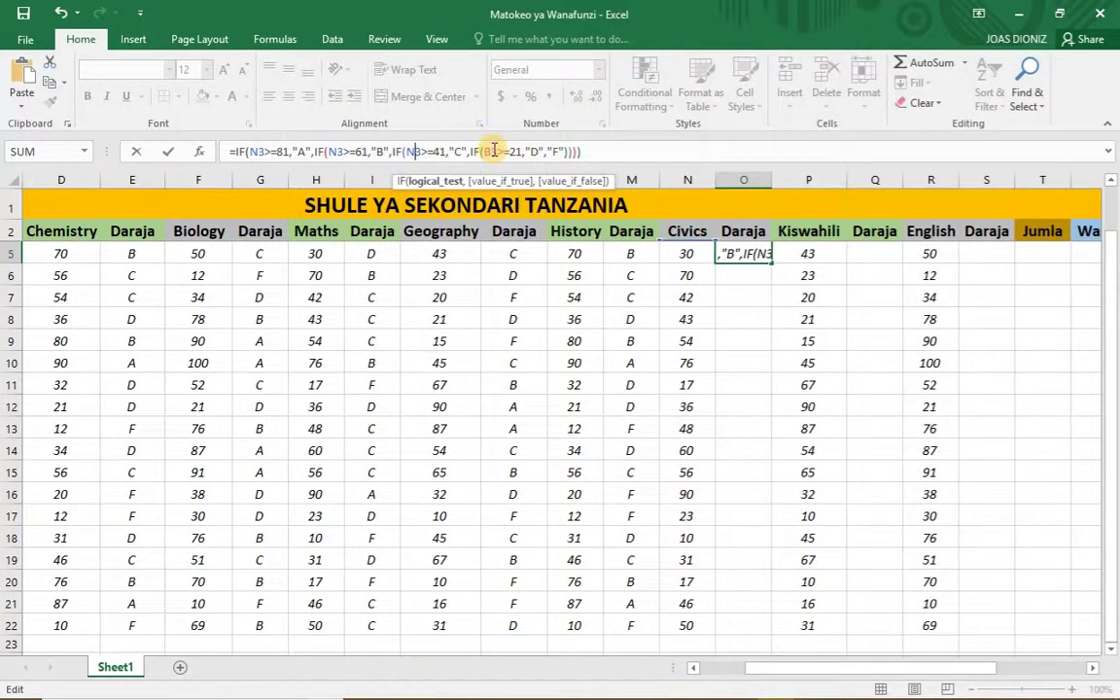
double_click(490, 152)
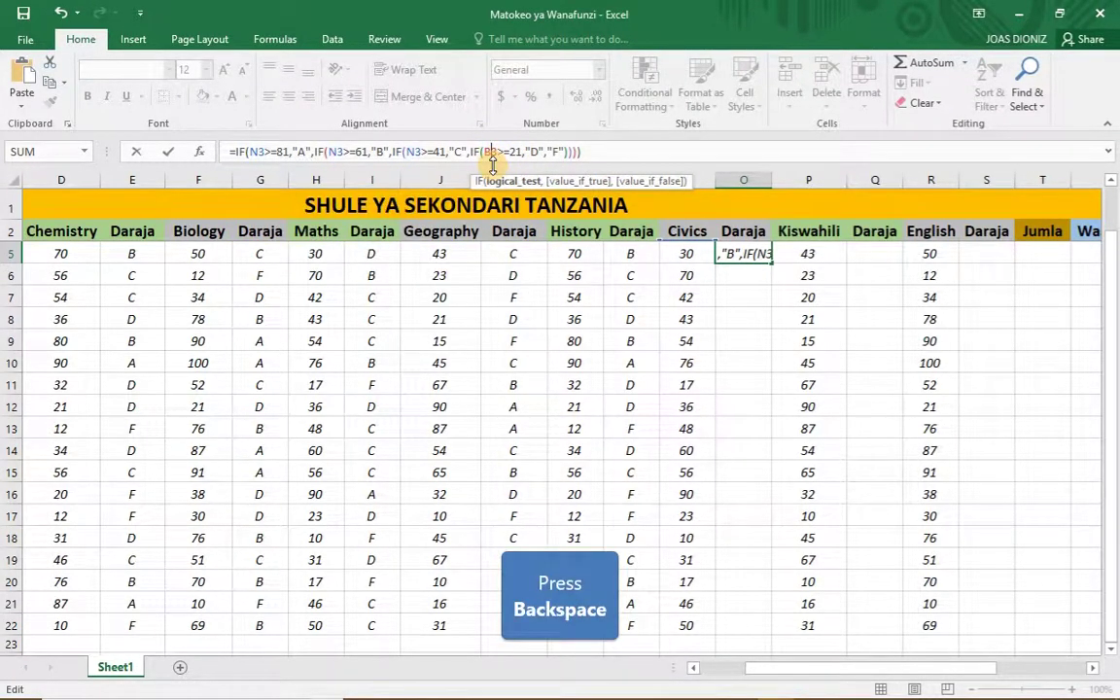
key("BackSpace")
type("N")
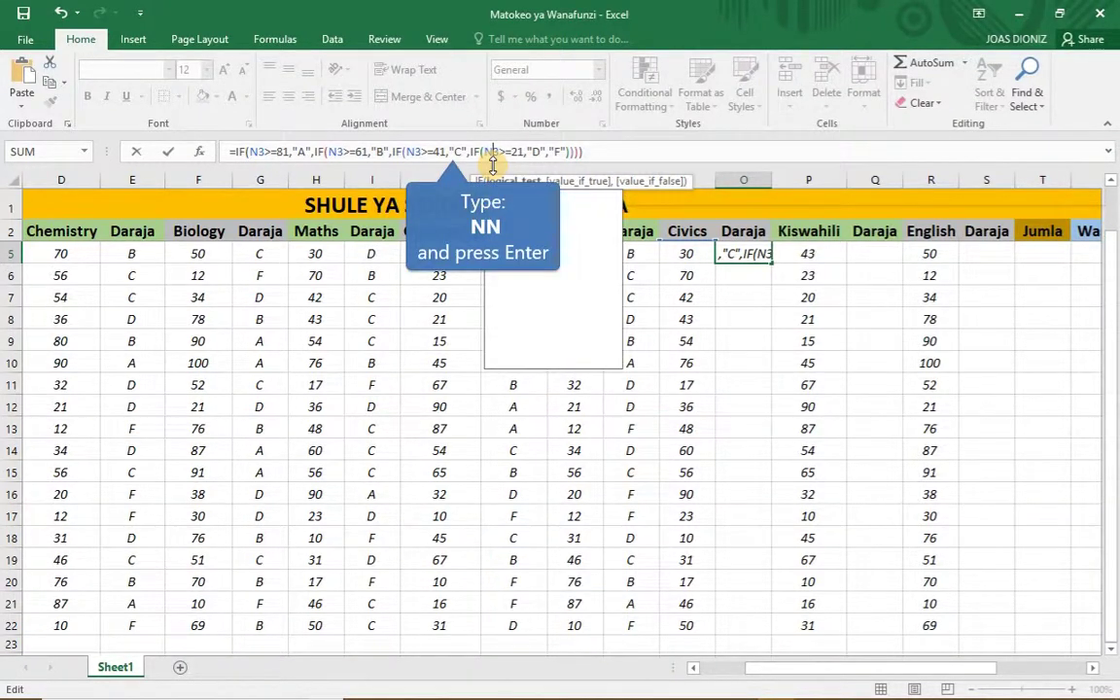
key("Return")
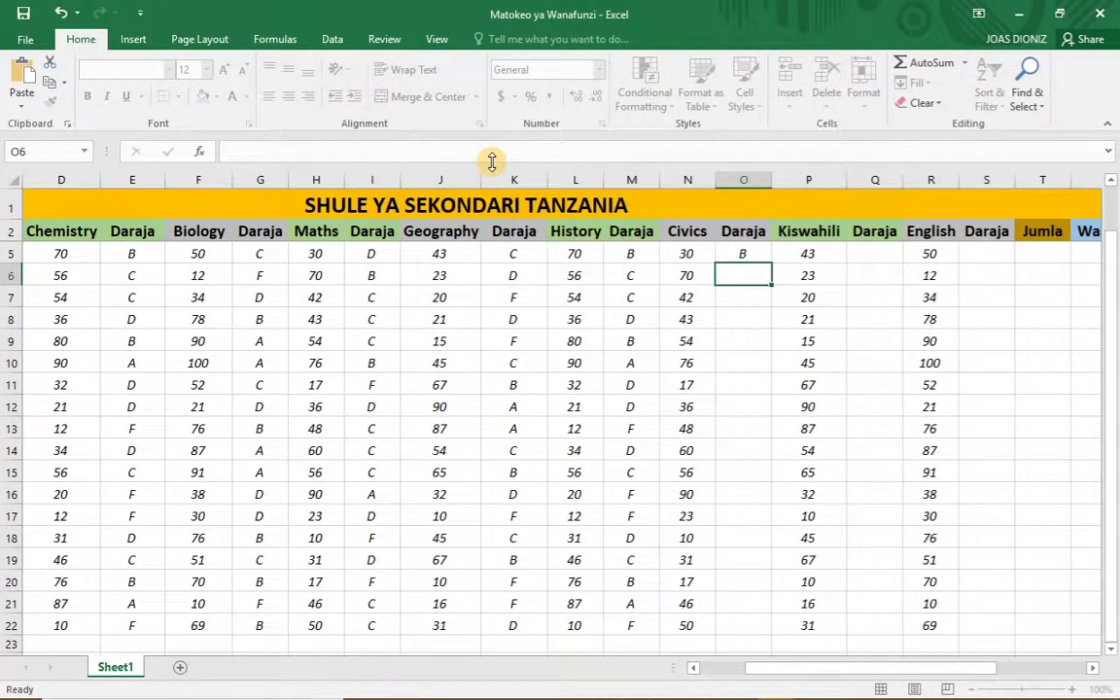
Recheck the Civics grade formula and fill it down column O to row 22.
left_click(749, 253)
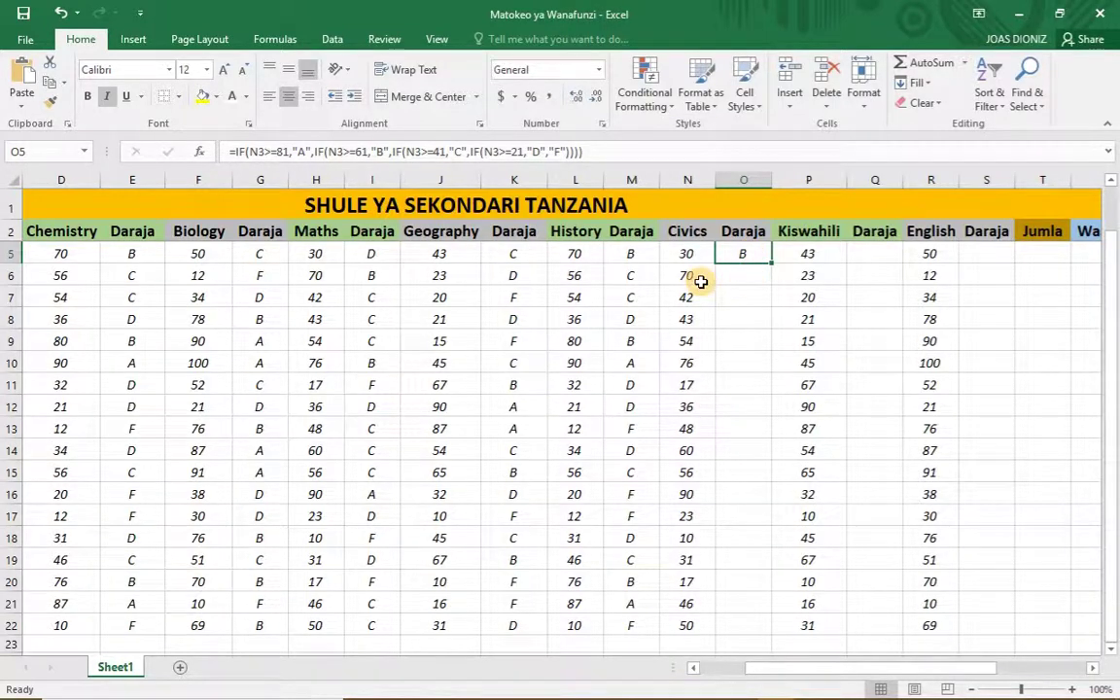
left_click(748, 257)
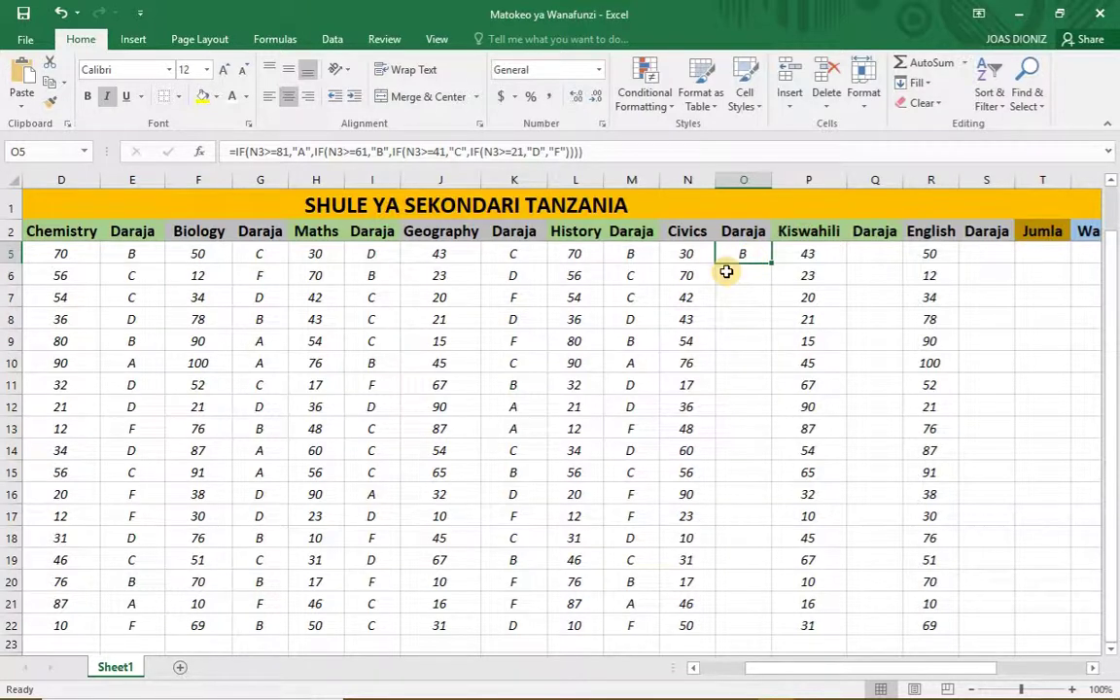
left_click(265, 153)
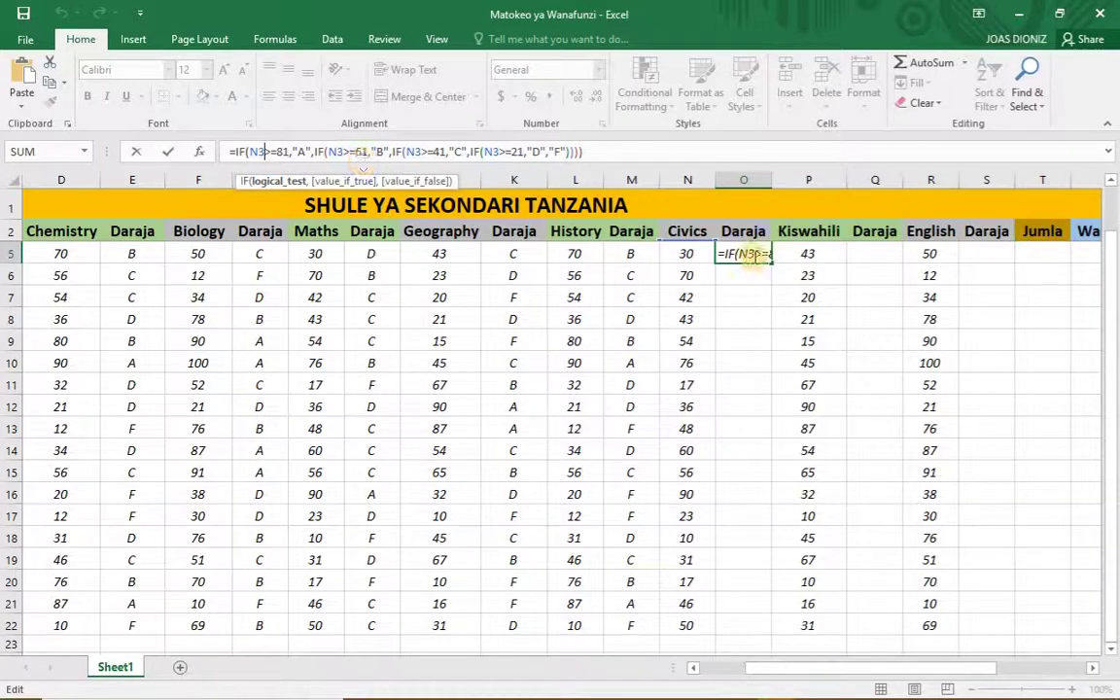
key("Return")
left_click(750, 254)
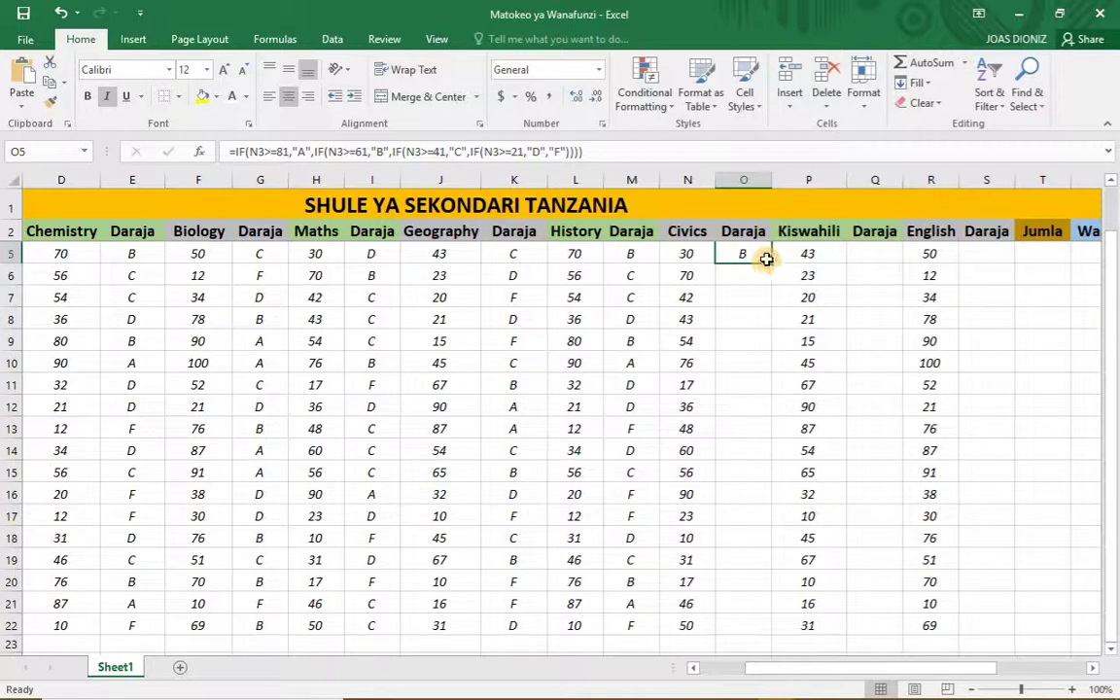
left_click_drag(769, 264, 756, 628)
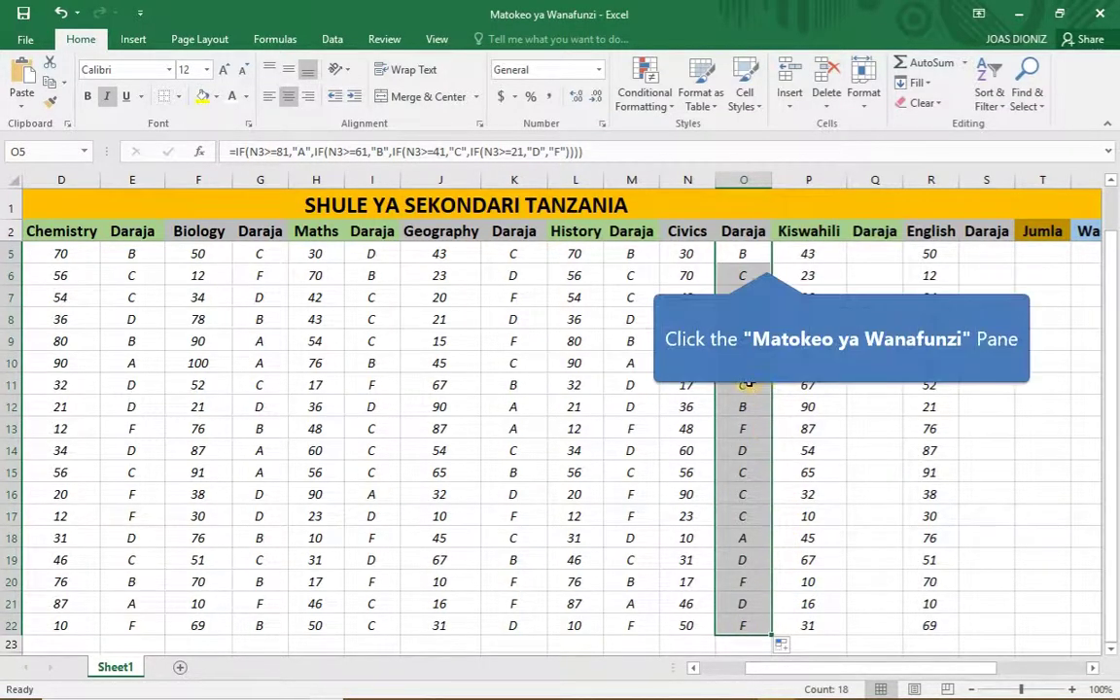
left_click(744, 364)
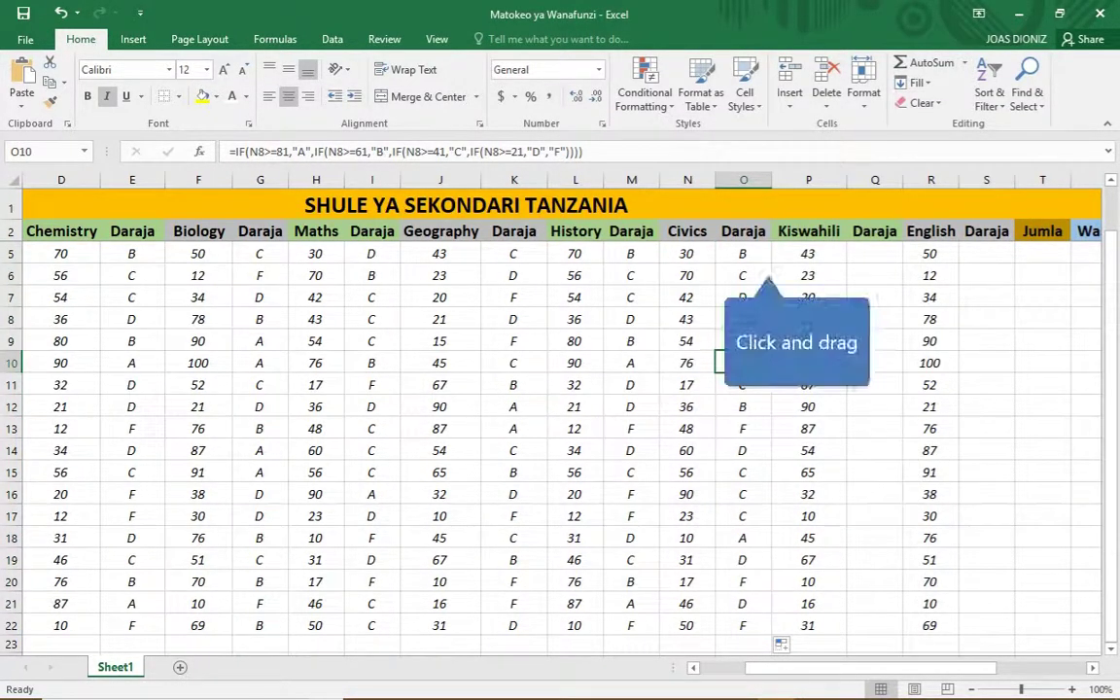
Put the nested IF grade formula in Q5, changing its first two B3 references to P3.
left_click(873, 253)
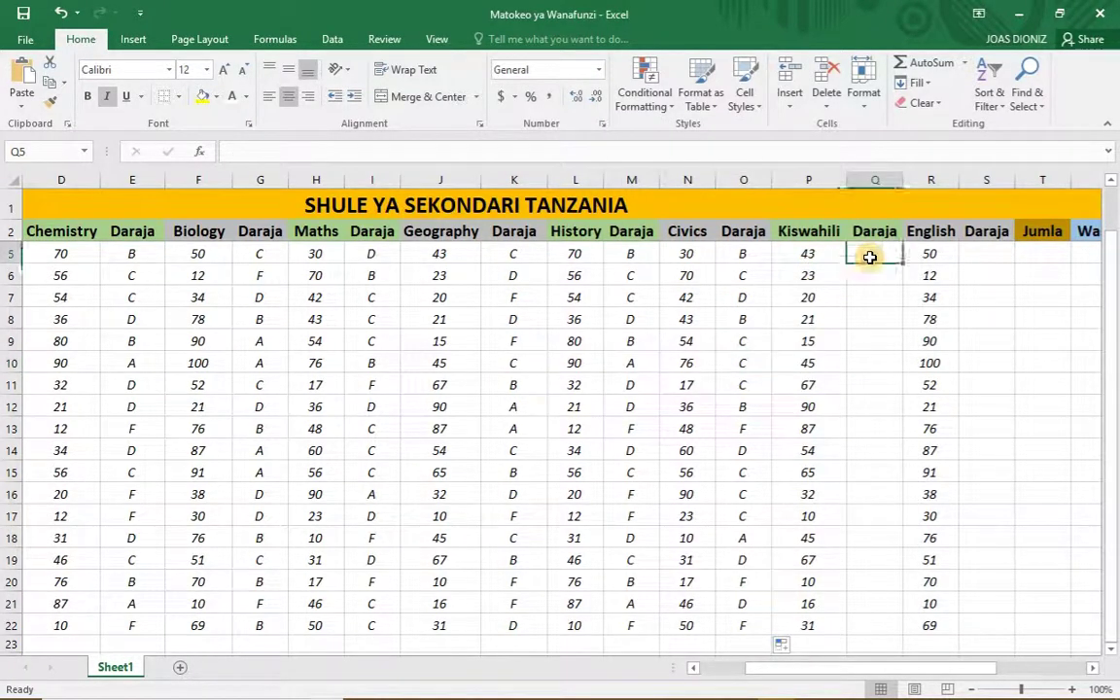
left_click(658, 151)
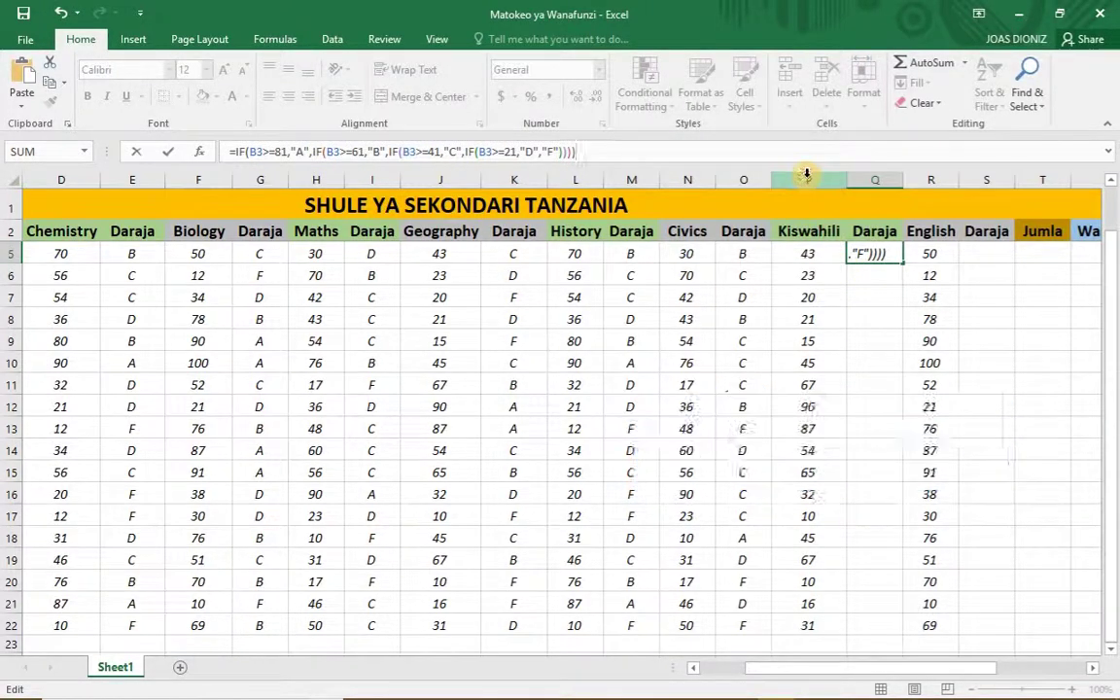
left_click(260, 152)
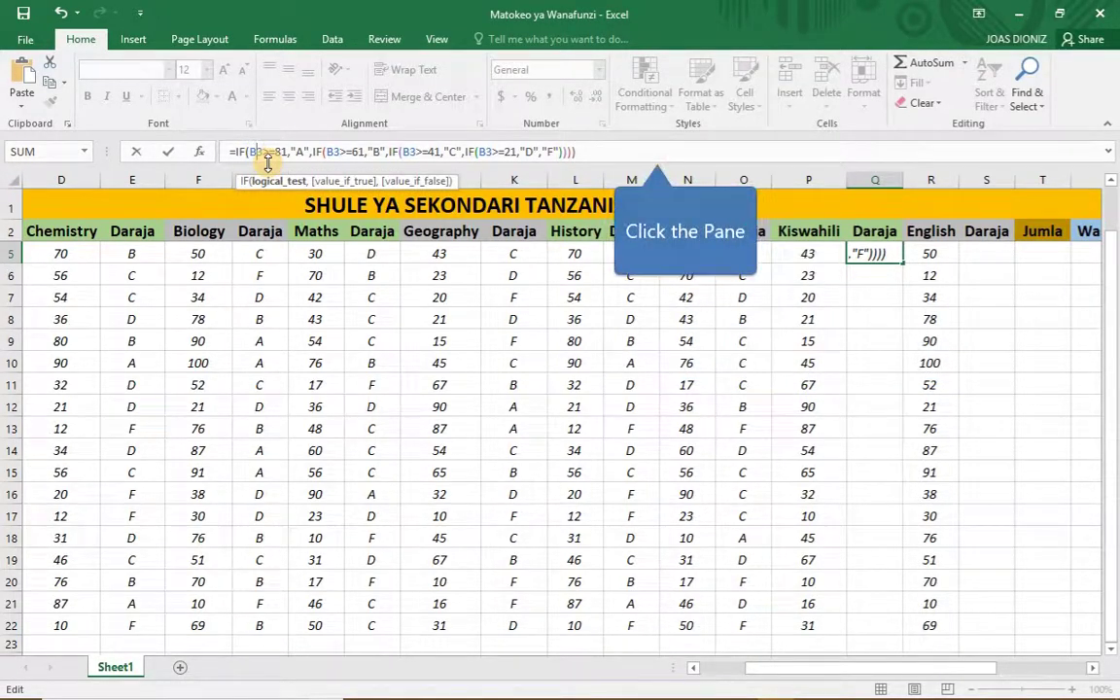
key("BackSpace")
type("P")
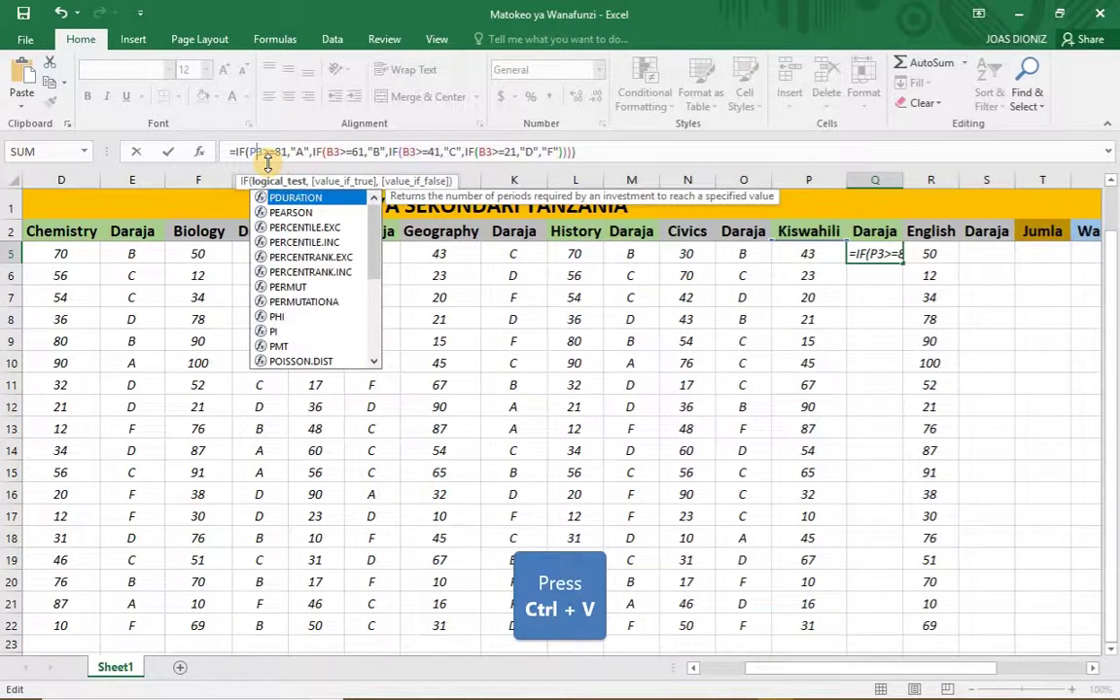
left_click(333, 152)
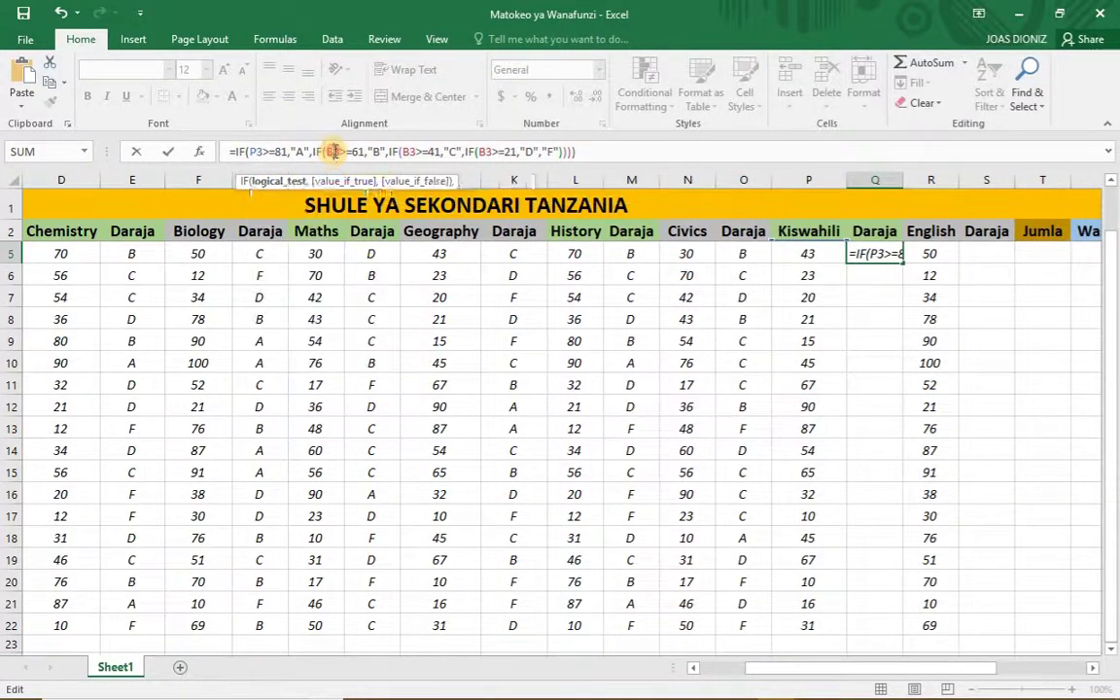
key("BackSpace")
type("P")
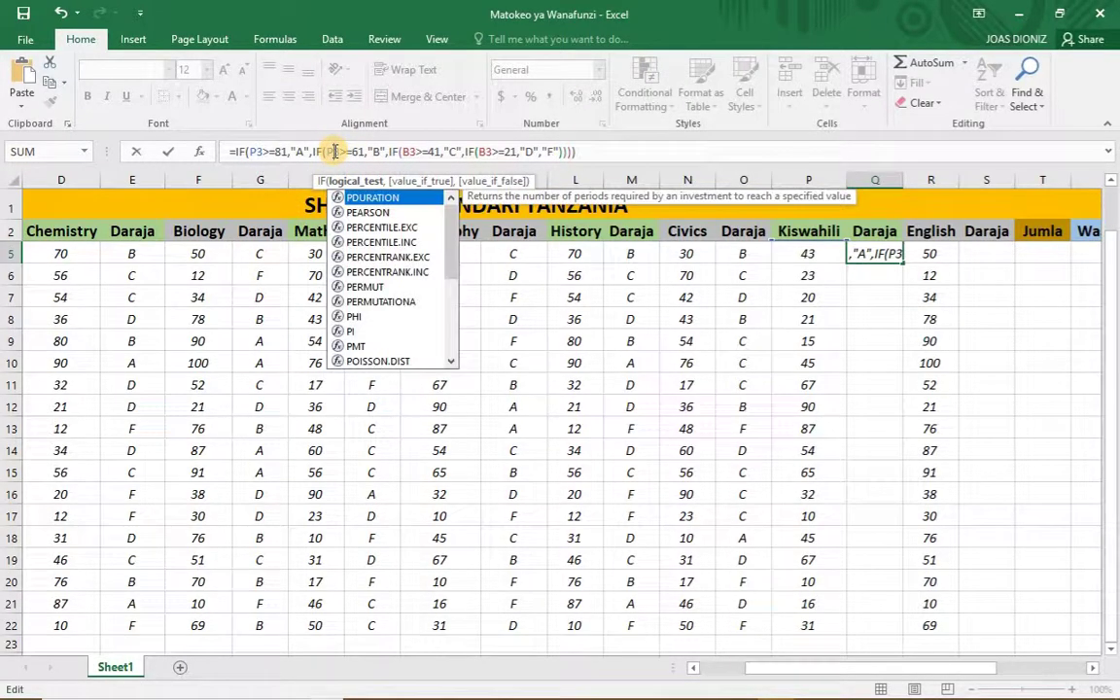
Change the last two references to P3 and commit the Kiswahili grade formula.
left_click(409, 152)
key("BackSpace")
type("P")
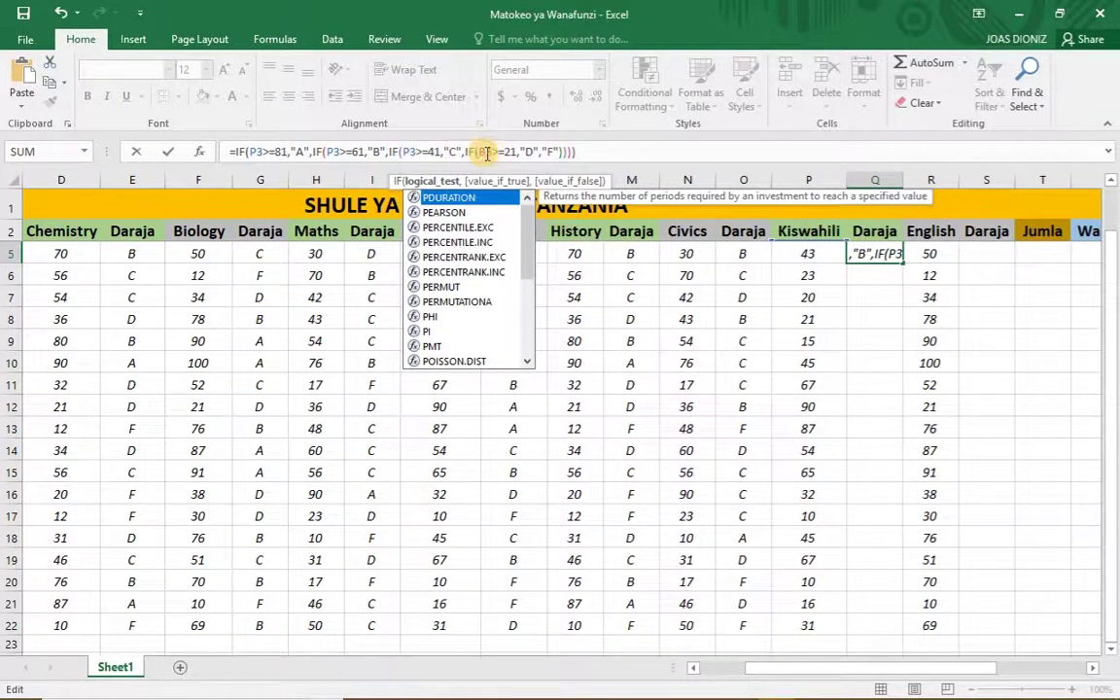
left_click(486, 152)
key("BackSpace")
type("P")
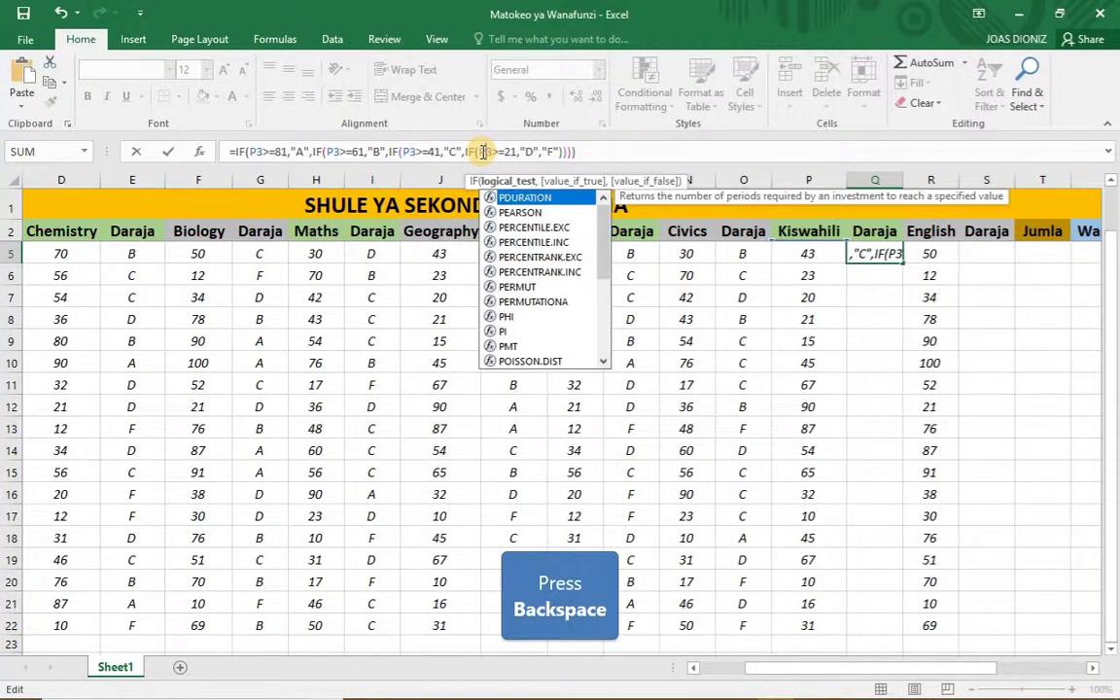
key("Return")
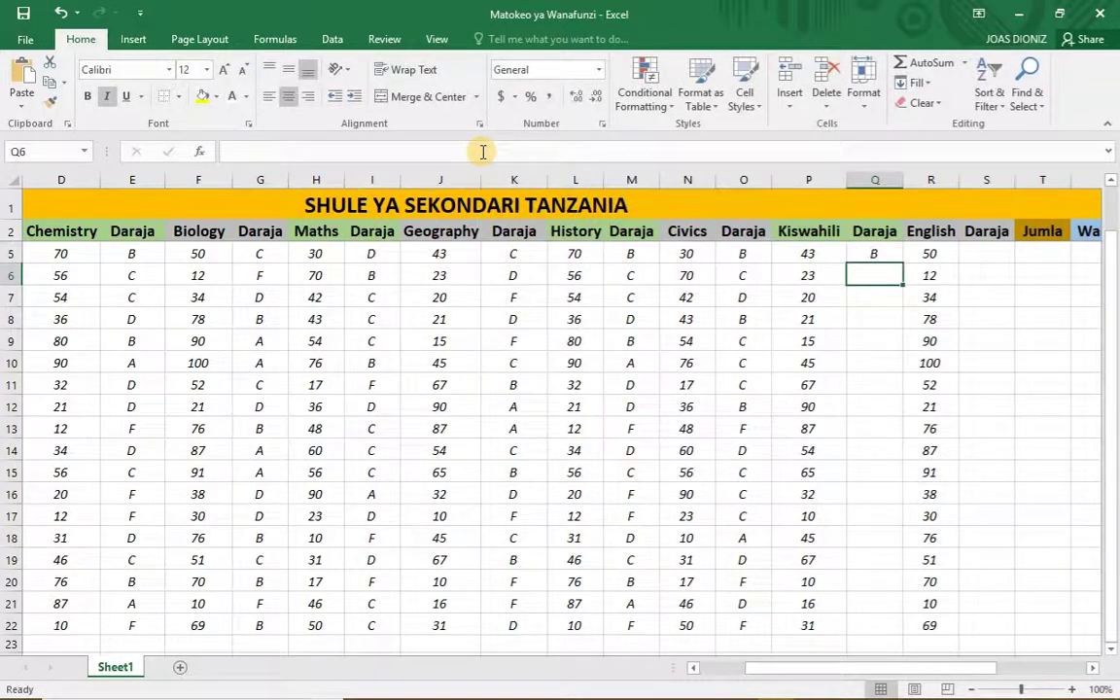
Fill the Kiswahili grade formula down column Q to row 22.
left_click(878, 251)
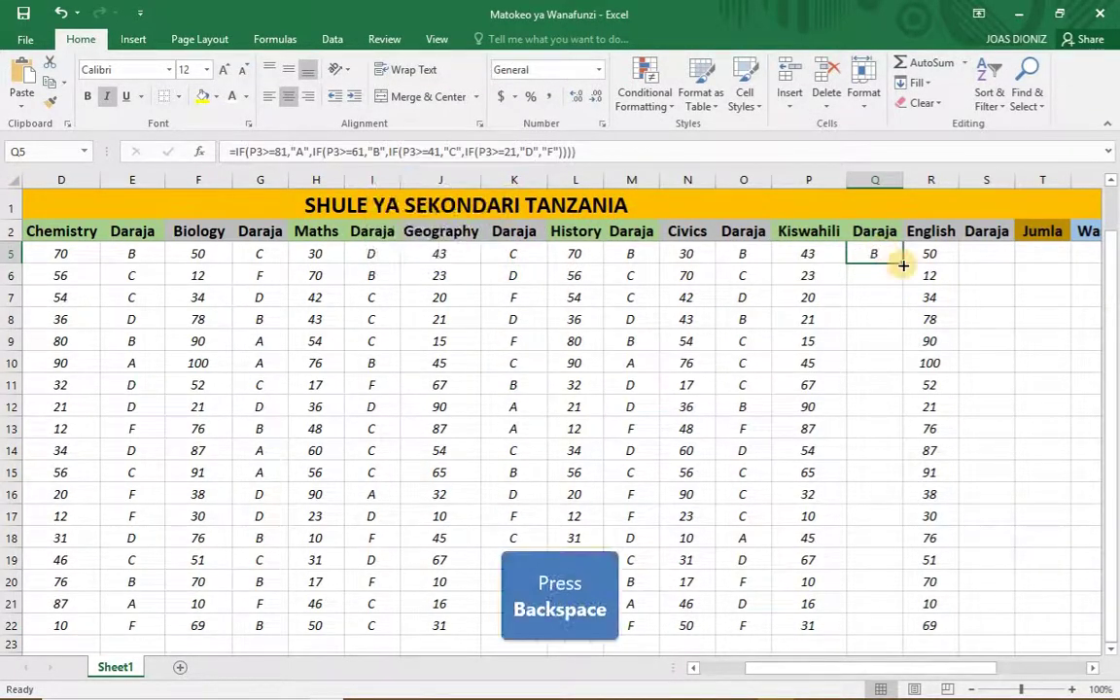
left_click_drag(903, 262, 924, 627)
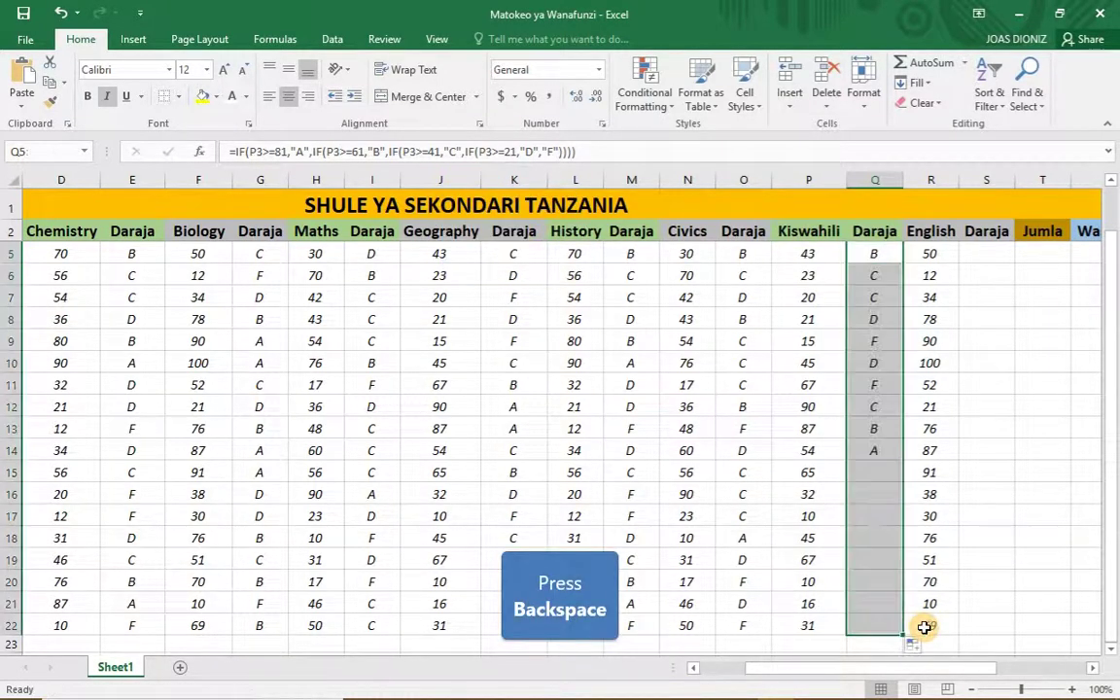
left_click(994, 255)
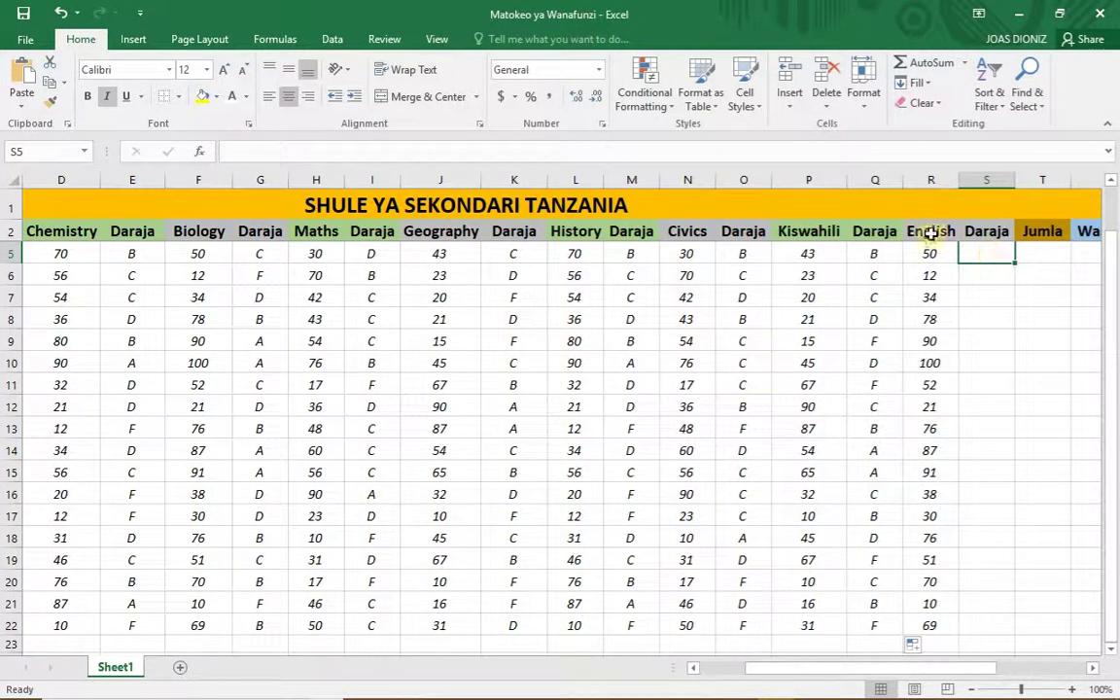
left_click(654, 149)
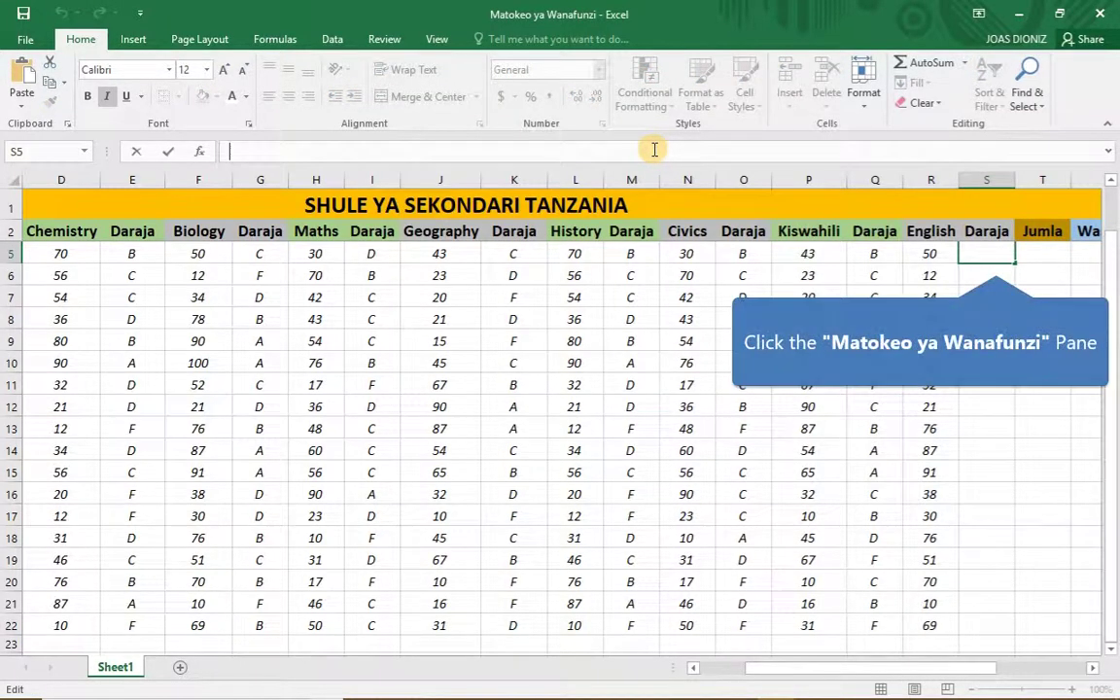
Paste the nested IF grade formula and change its first two B3 references to R3.
type("=IF(B3>=81,\"A\",IF(B3>=61,\"B\",IF(B3>=41,\"C\",IF(B3>=21,\"D\",\"F\"))))")
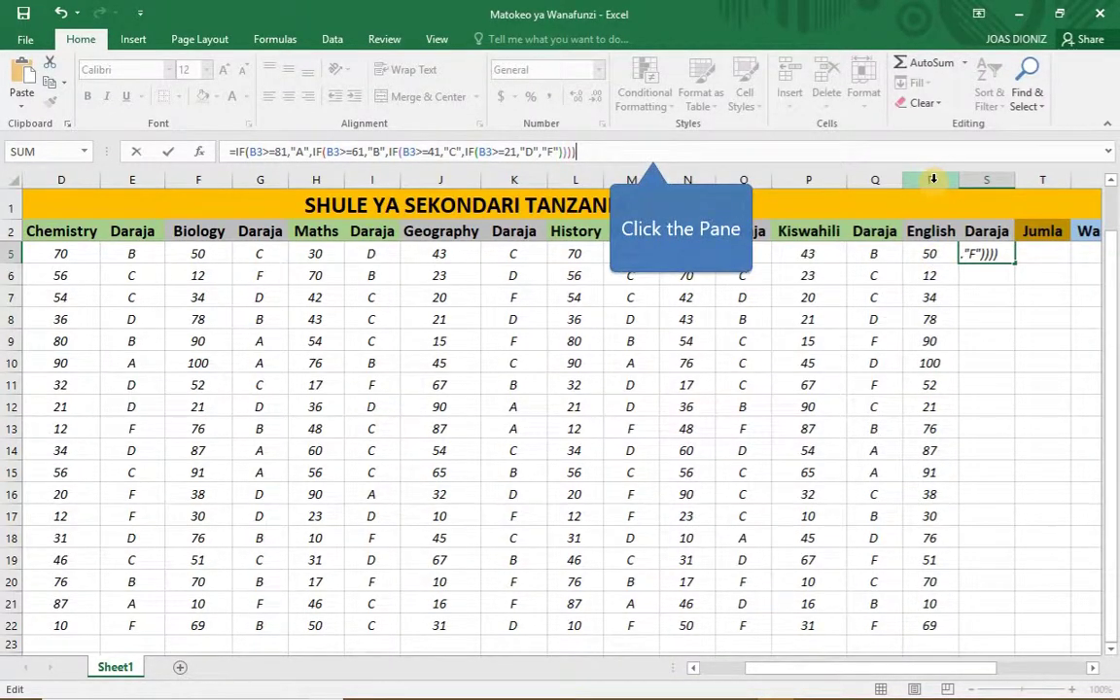
left_click(252, 150)
key("ctrl+v")
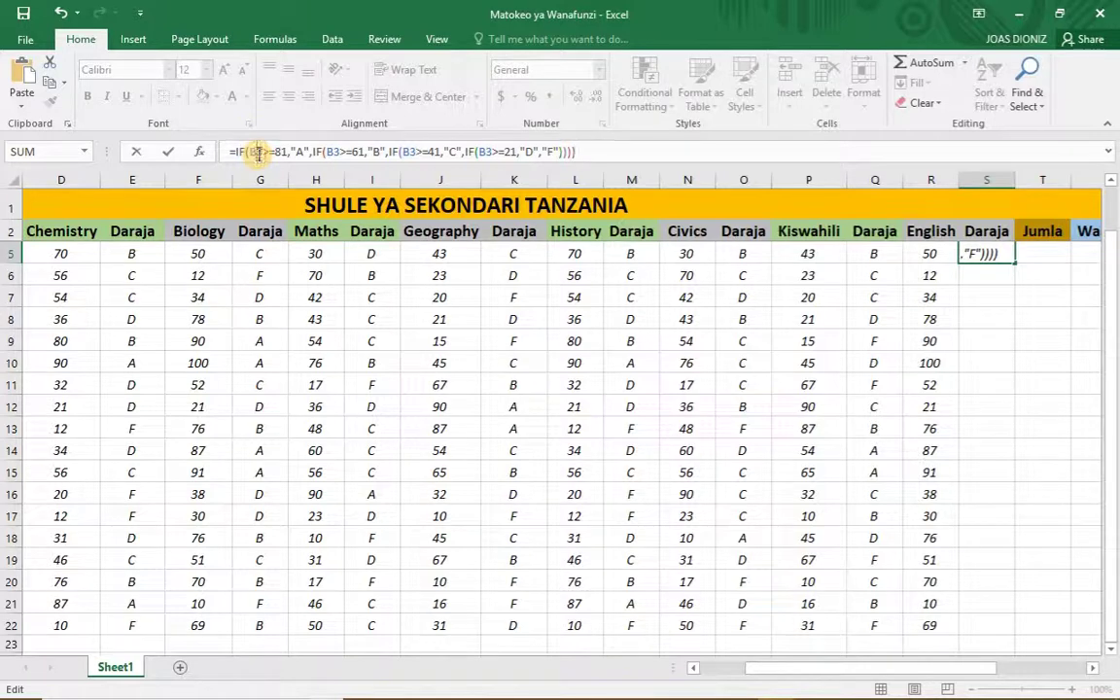
left_click(259, 153)
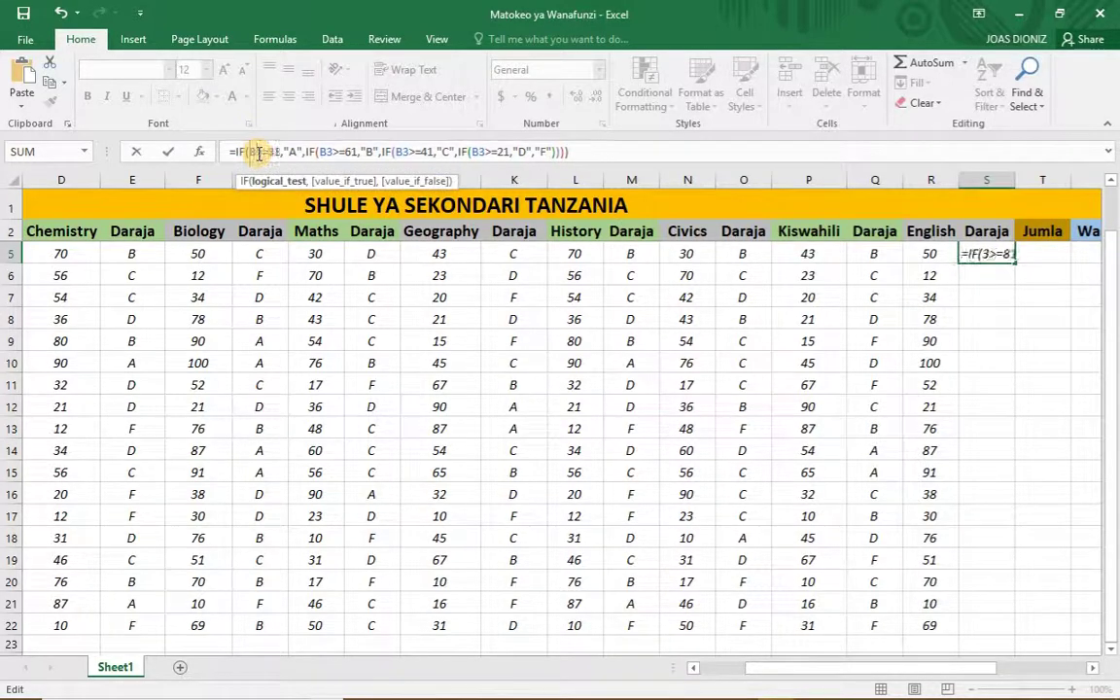
key("BackSpace")
type("R")
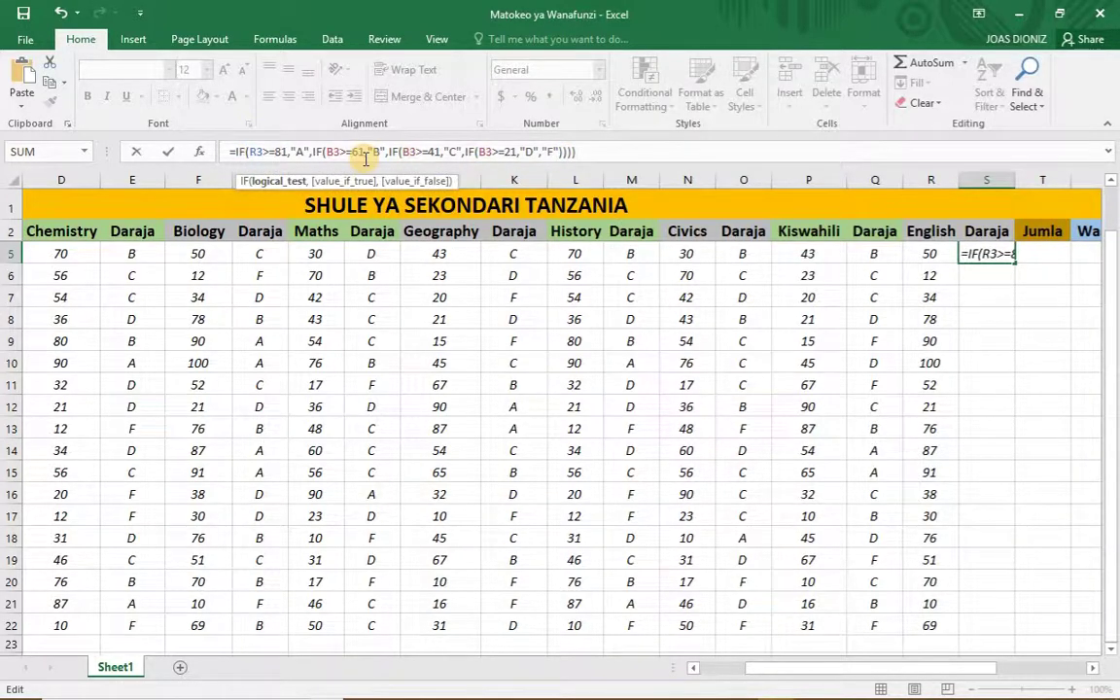
left_click(333, 152)
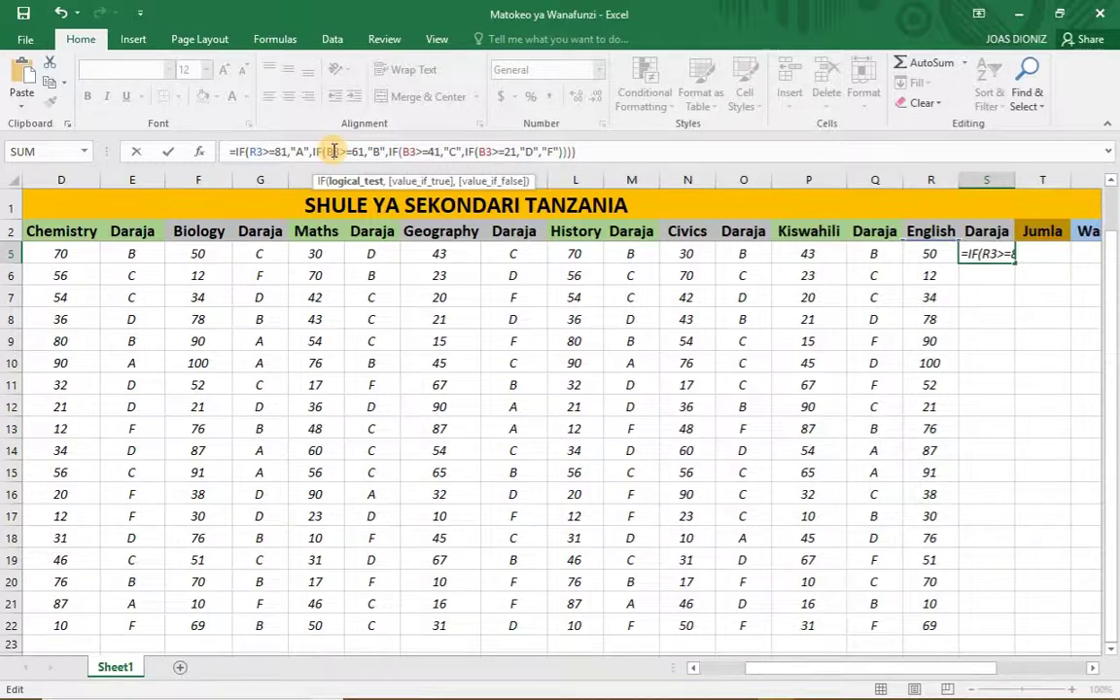
key("BackSpace")
type("R")
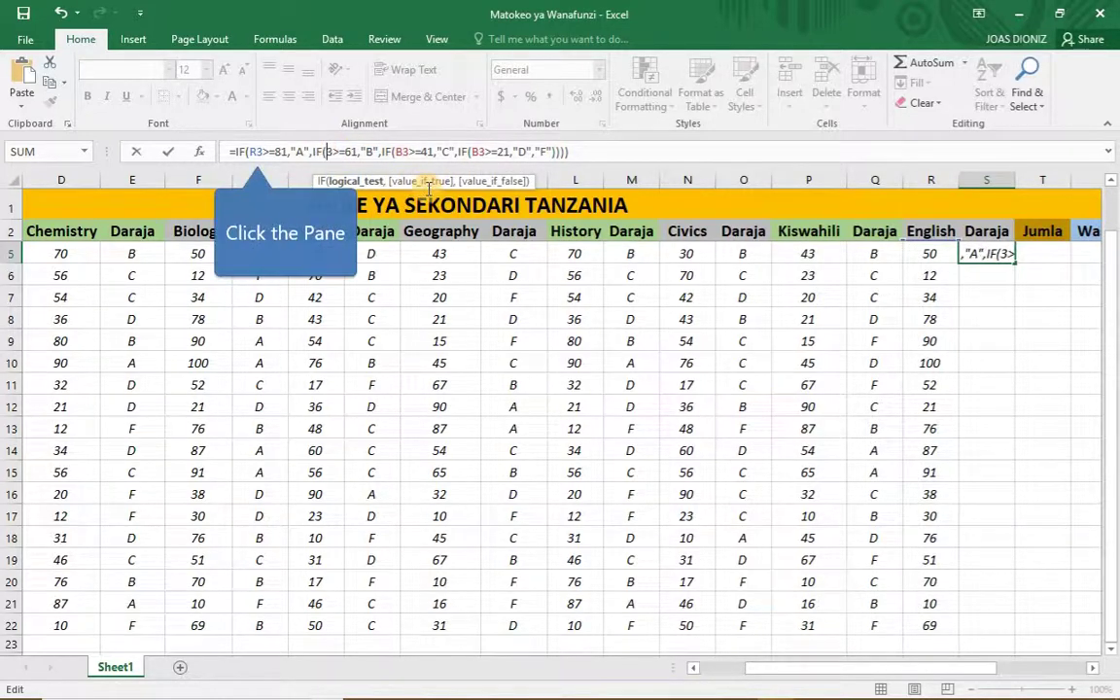
Change the last two references to R3 and confirm, giving the English grade D.
left_click(413, 152)
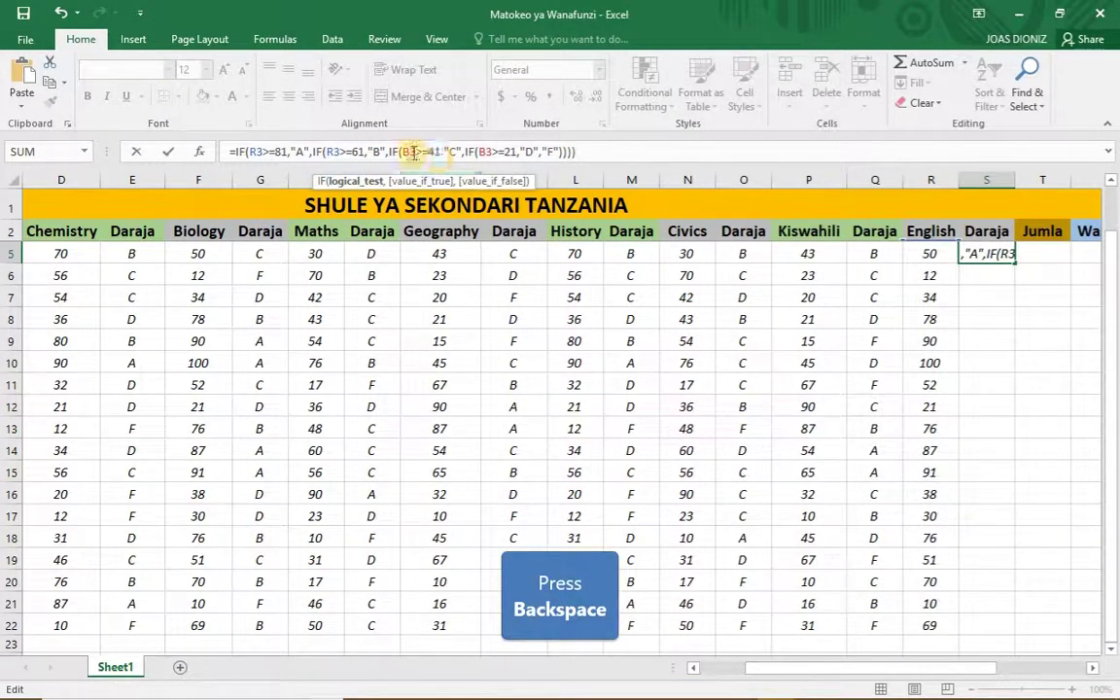
key("BackSpace")
type("R")
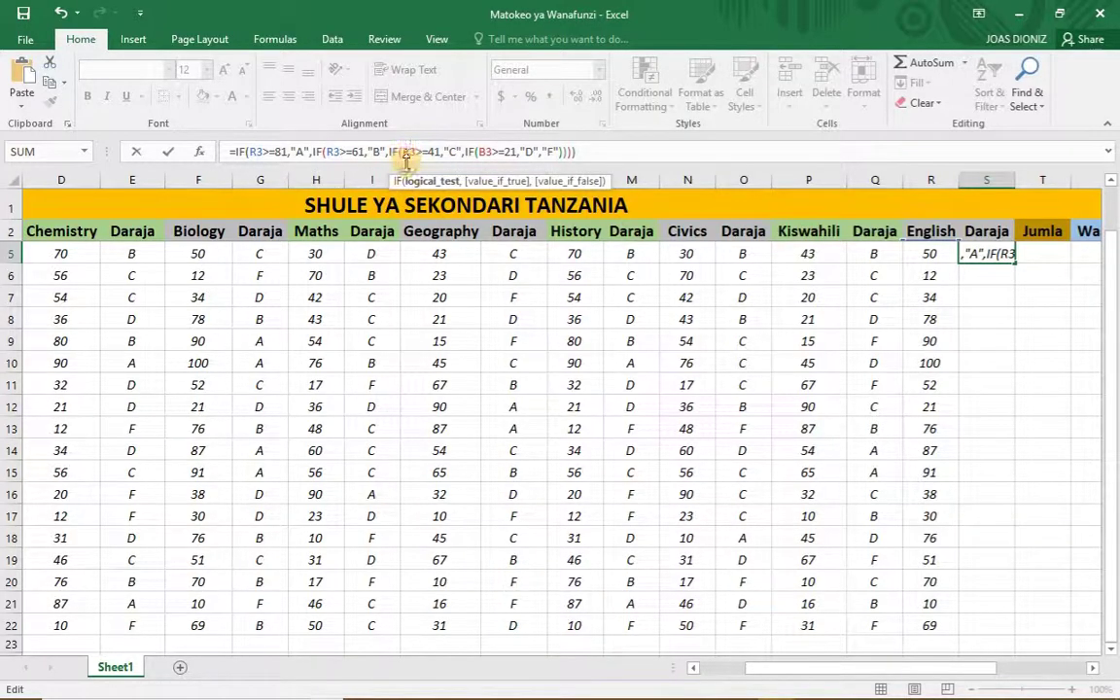
key("BackSpace")
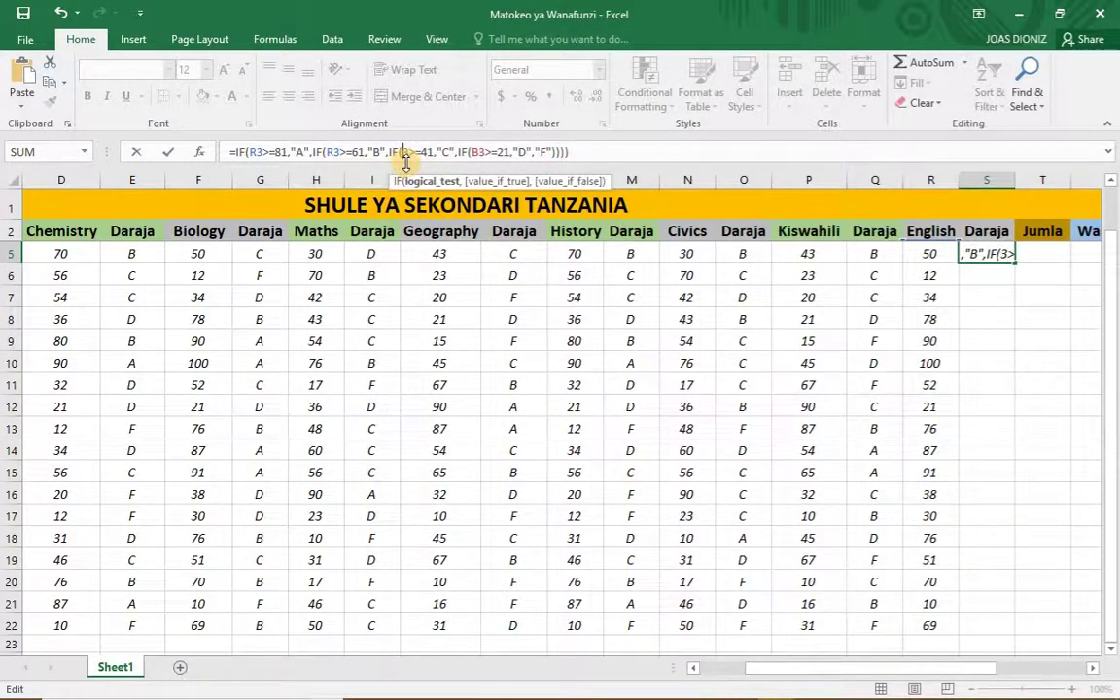
type("R")
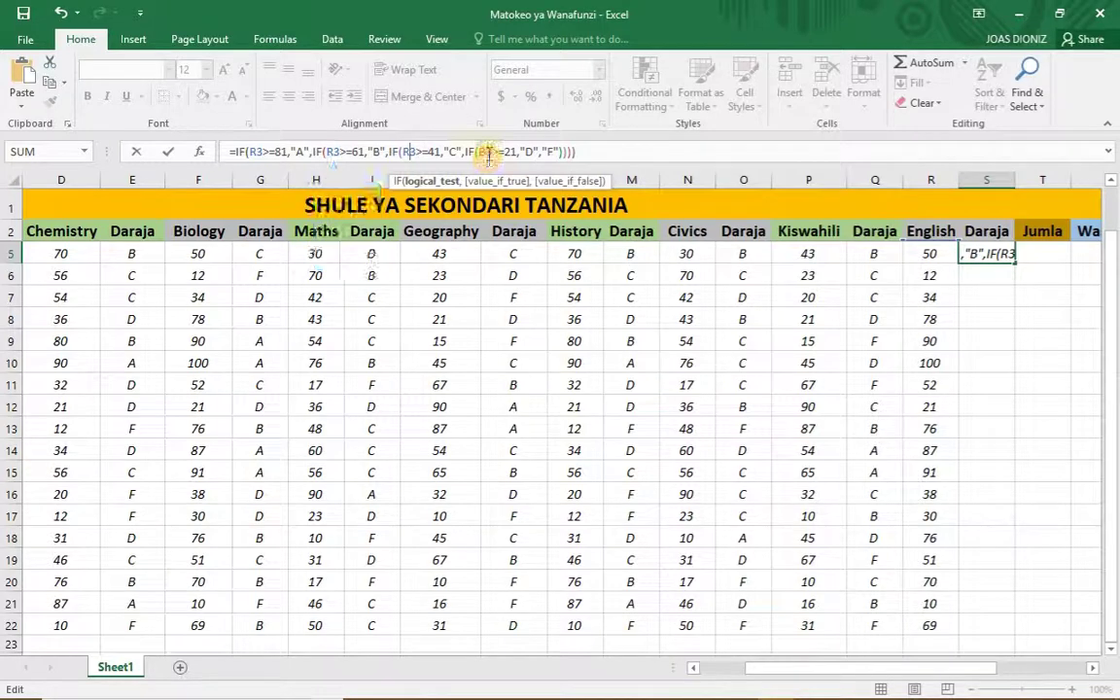
left_click(489, 153)
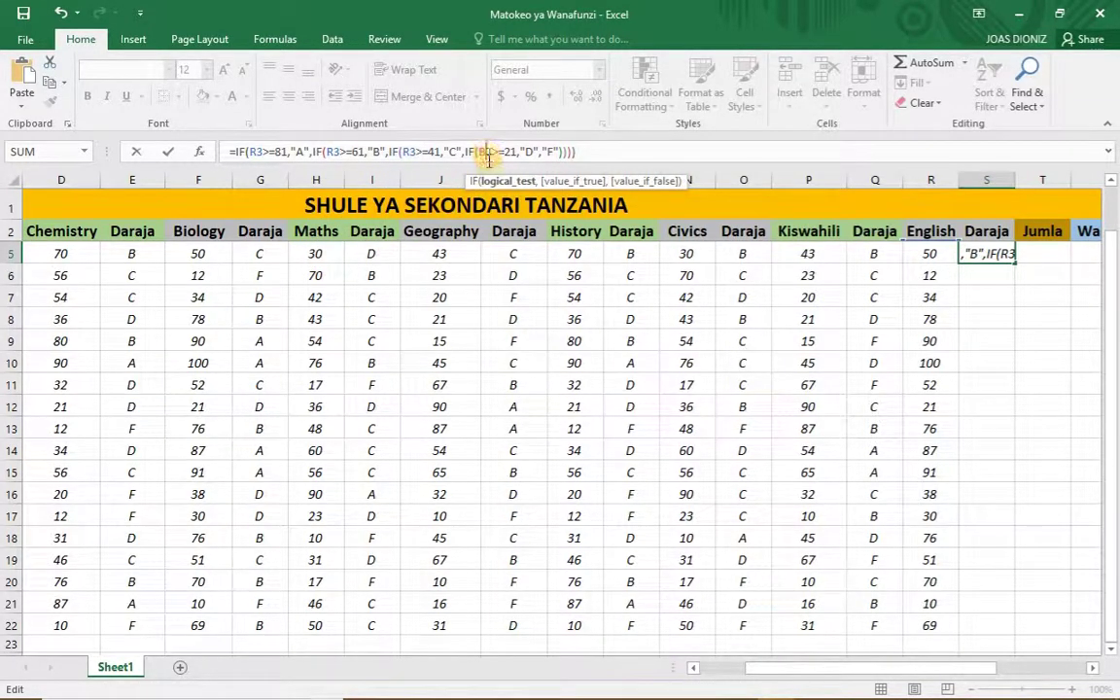
key("BackSpace")
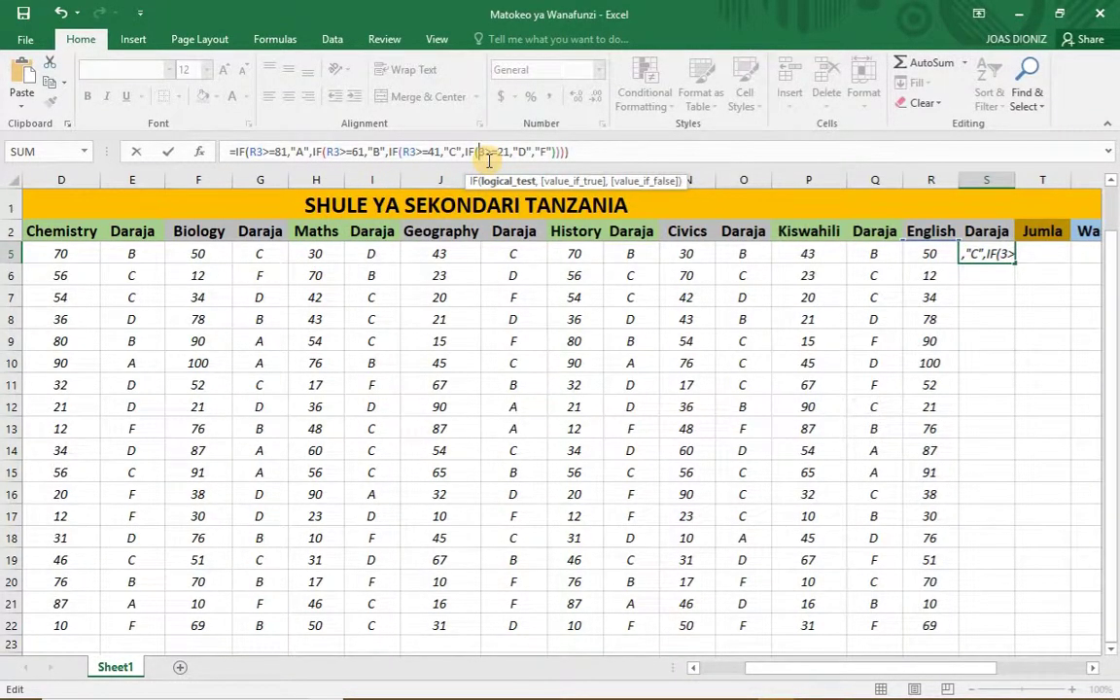
type("R")
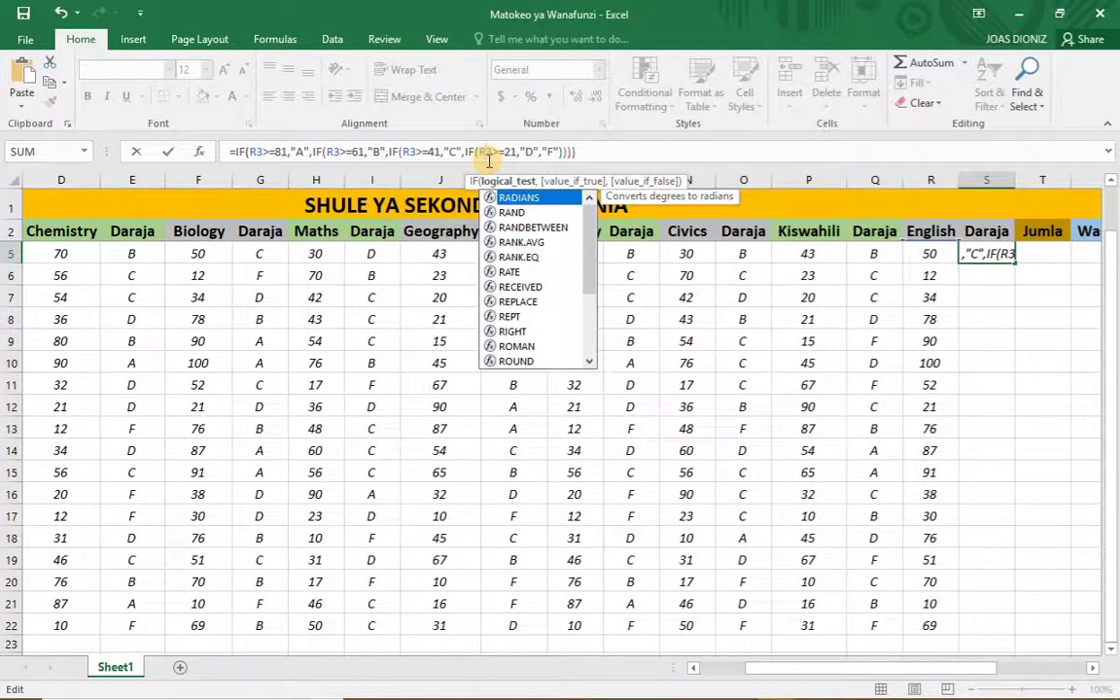
left_click(987, 254)
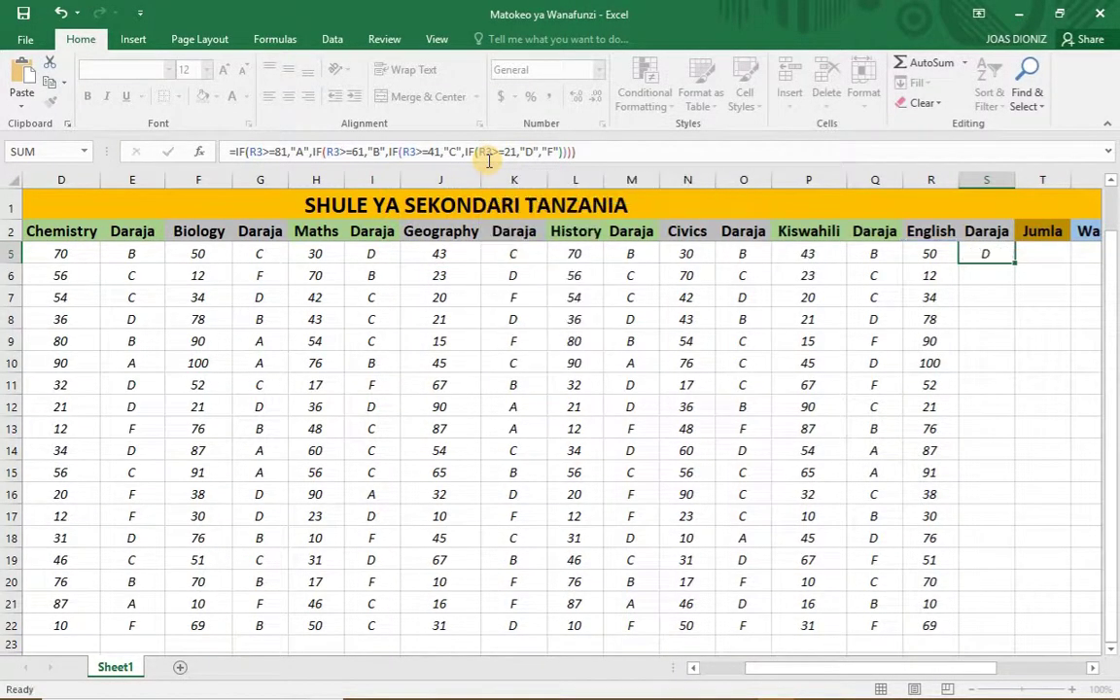
Commit the English grade formula and fill it down column S to S22.
key("Return")
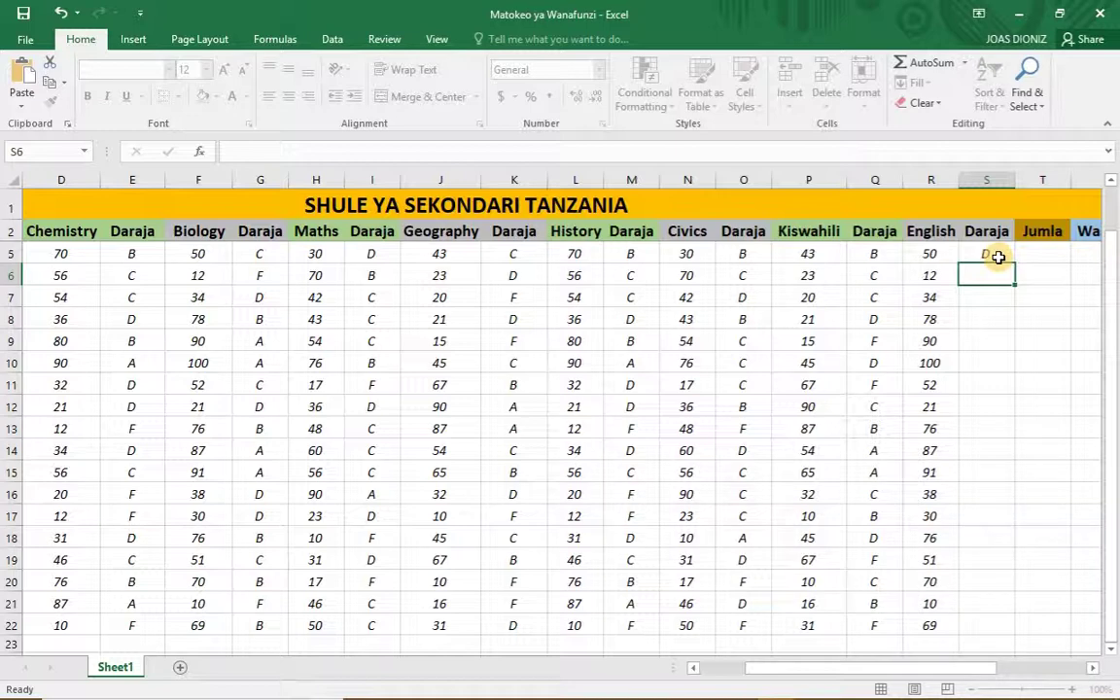
left_click(998, 257)
left_click_drag(1015, 264, 1004, 632)
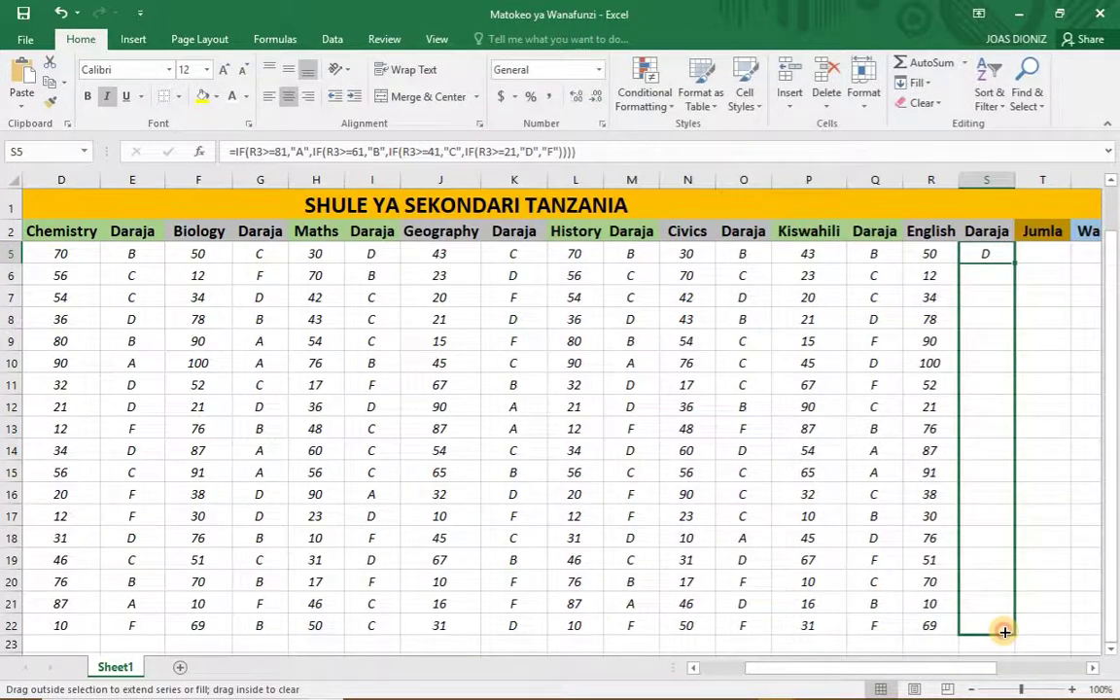
left_click_drag(1004, 632, 1004, 632)
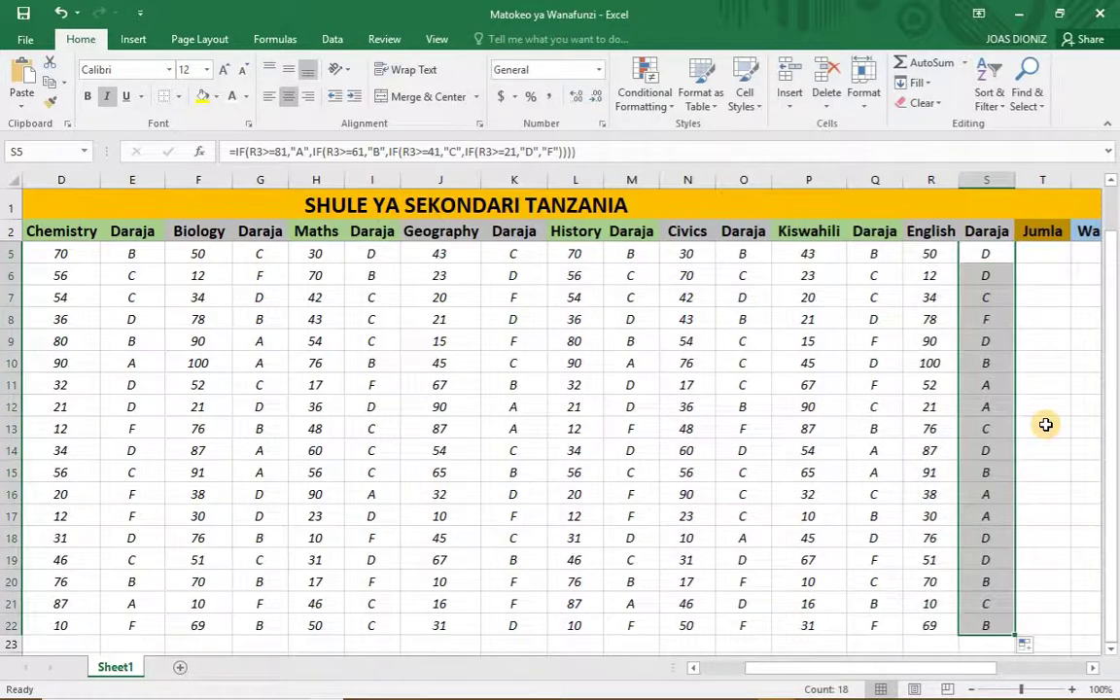
left_click(1025, 262)
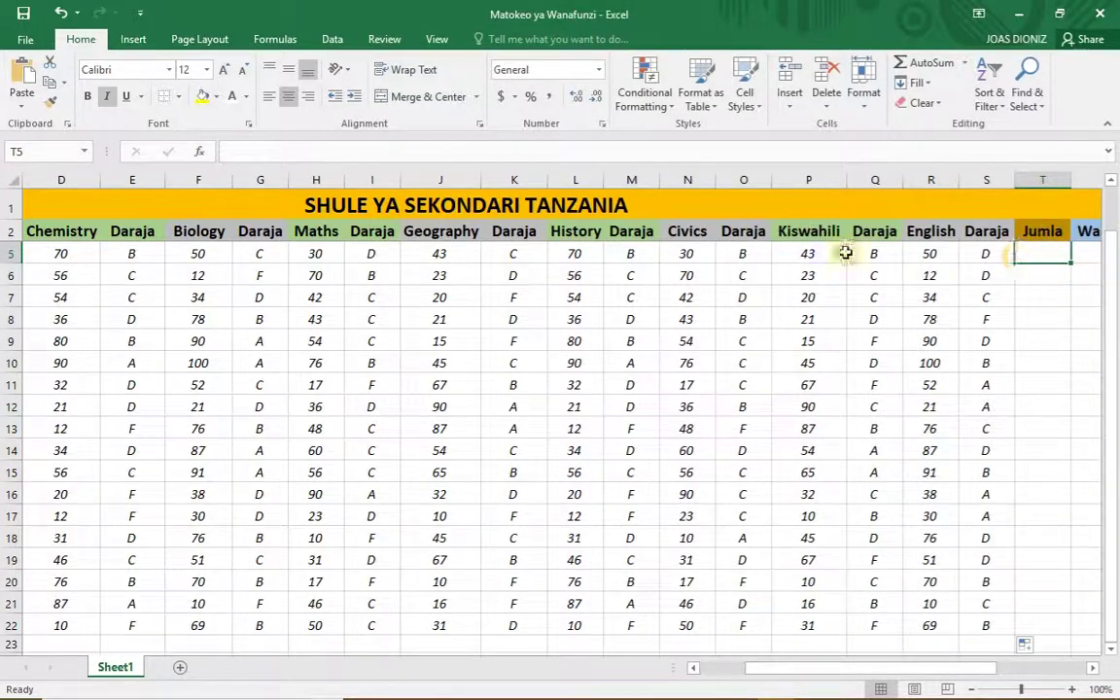
Start T5's total formula as =R5+P5+N5+L5+J5+.
left_click(642, 150)
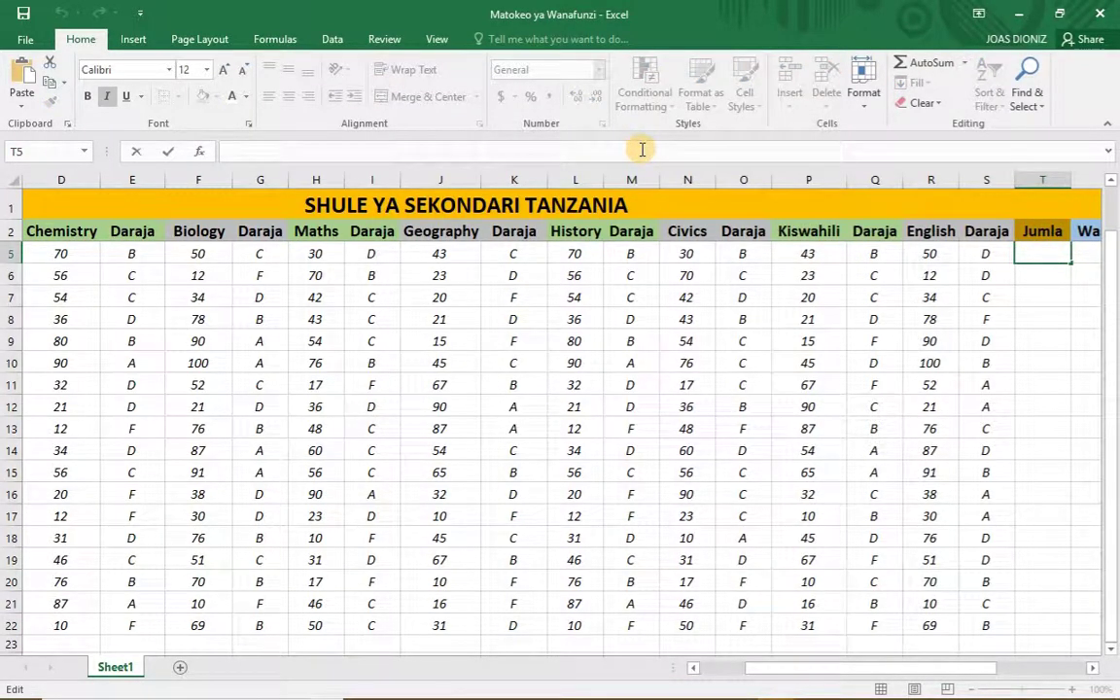
type("=")
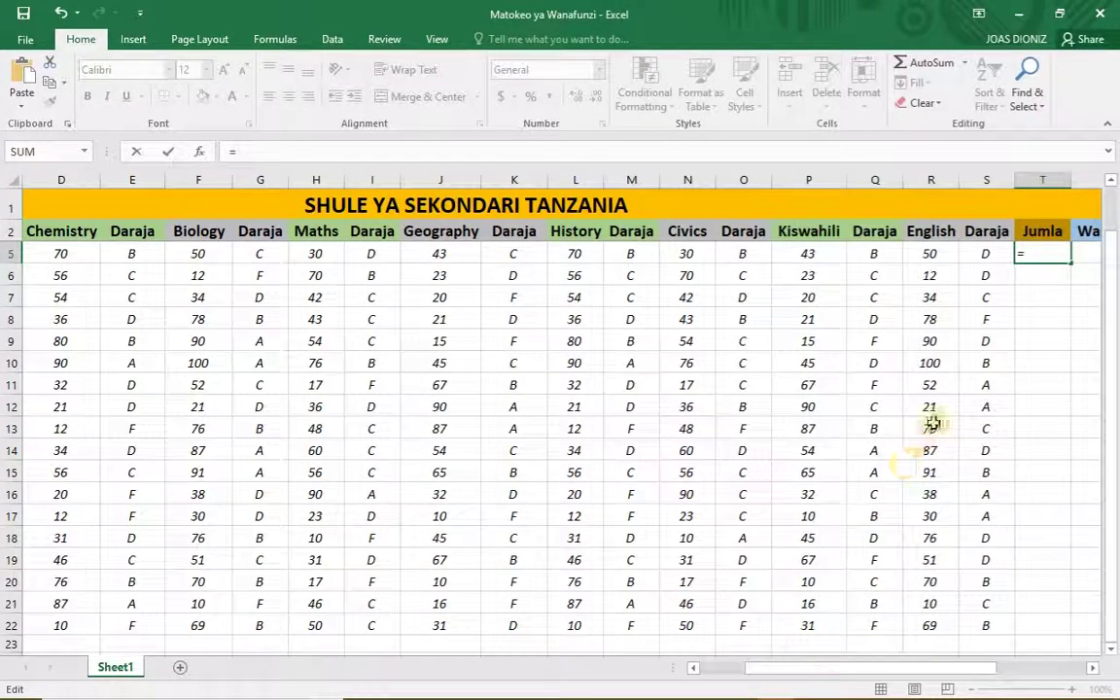
left_click(938, 256)
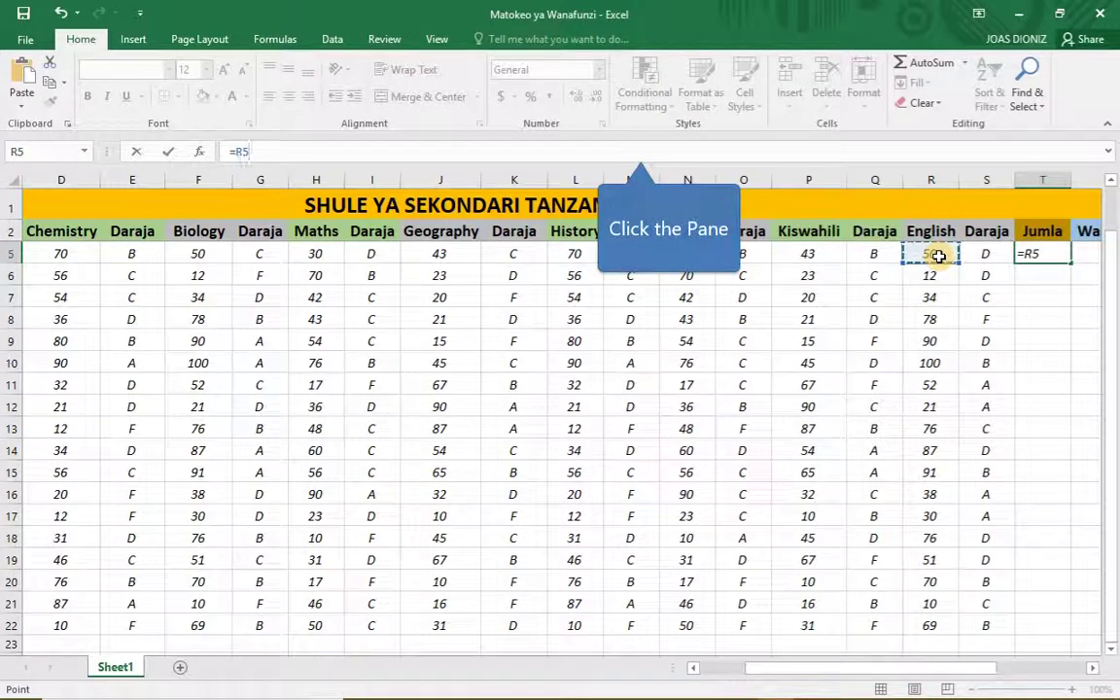
type("+")
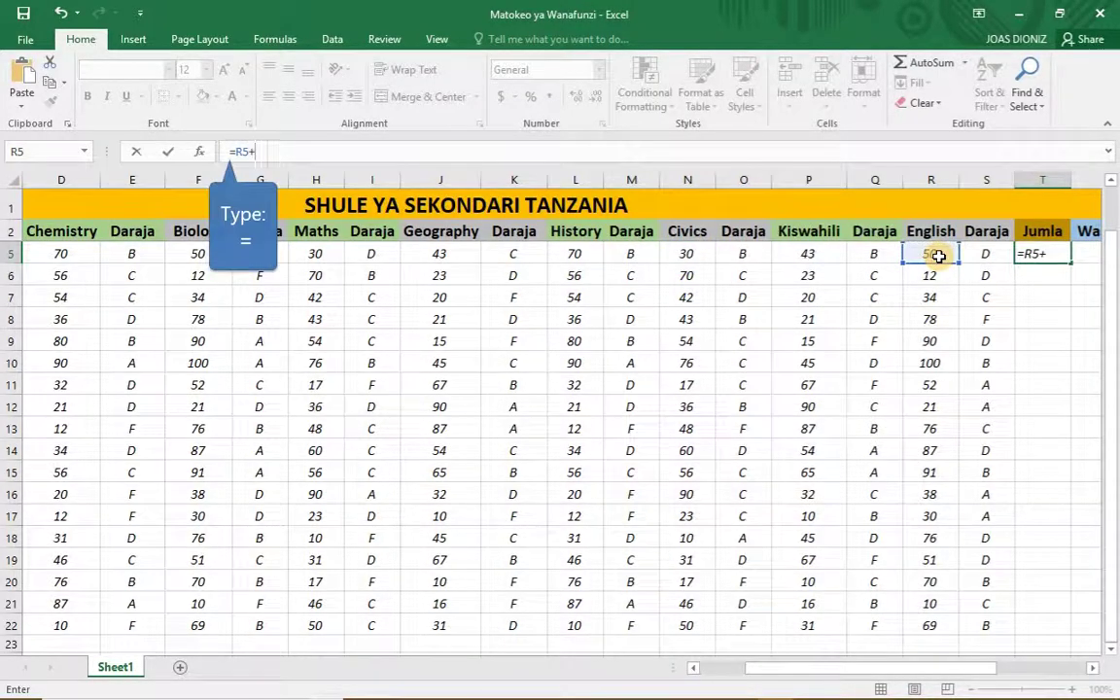
left_click(818, 254)
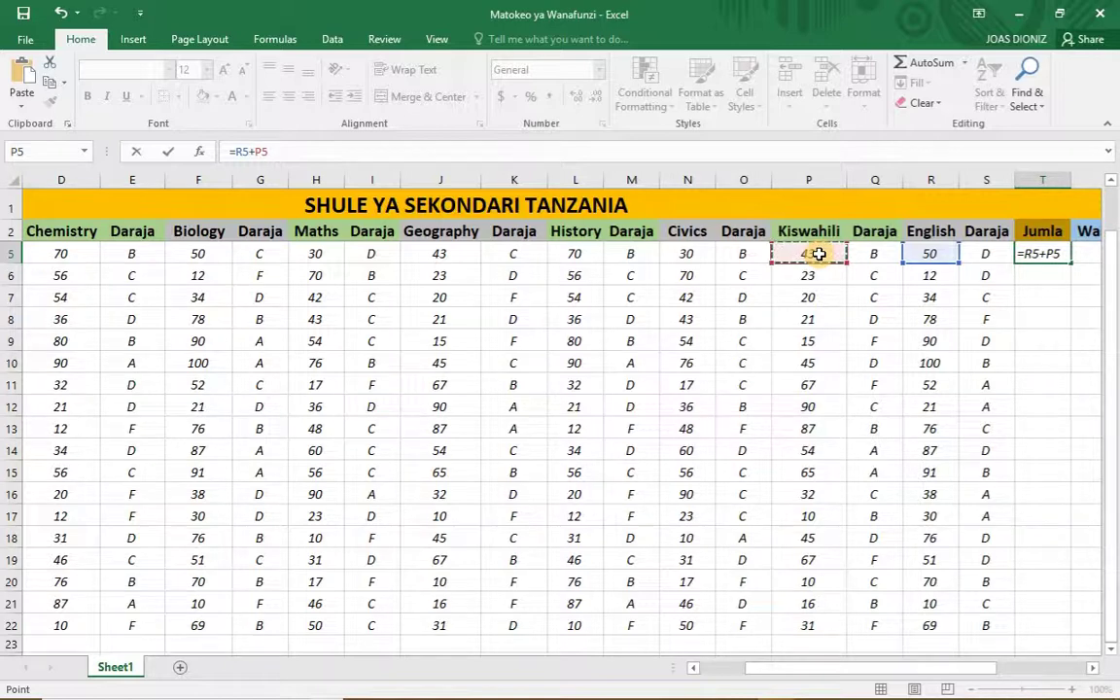
type("+")
left_click(694, 254)
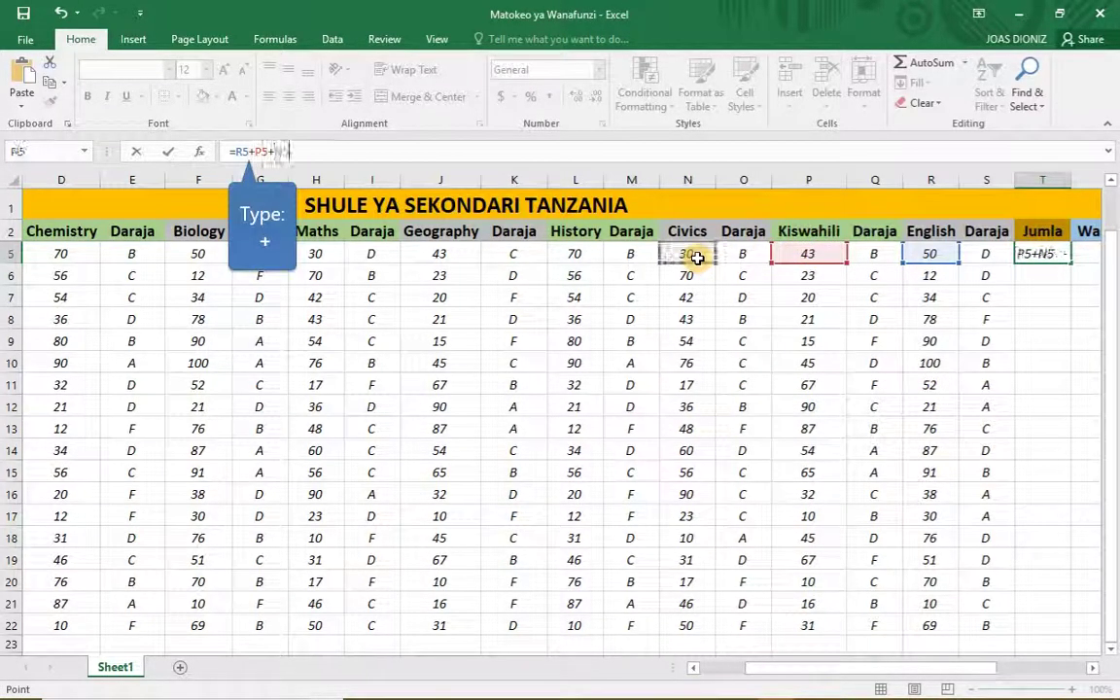
type("+")
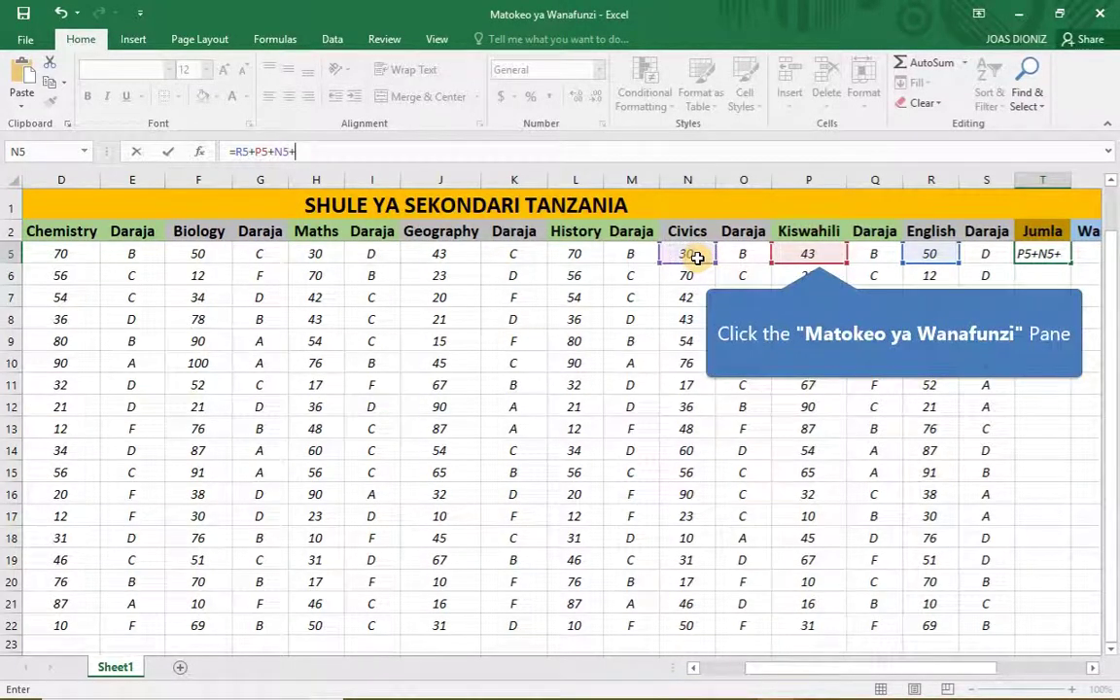
left_click(581, 254)
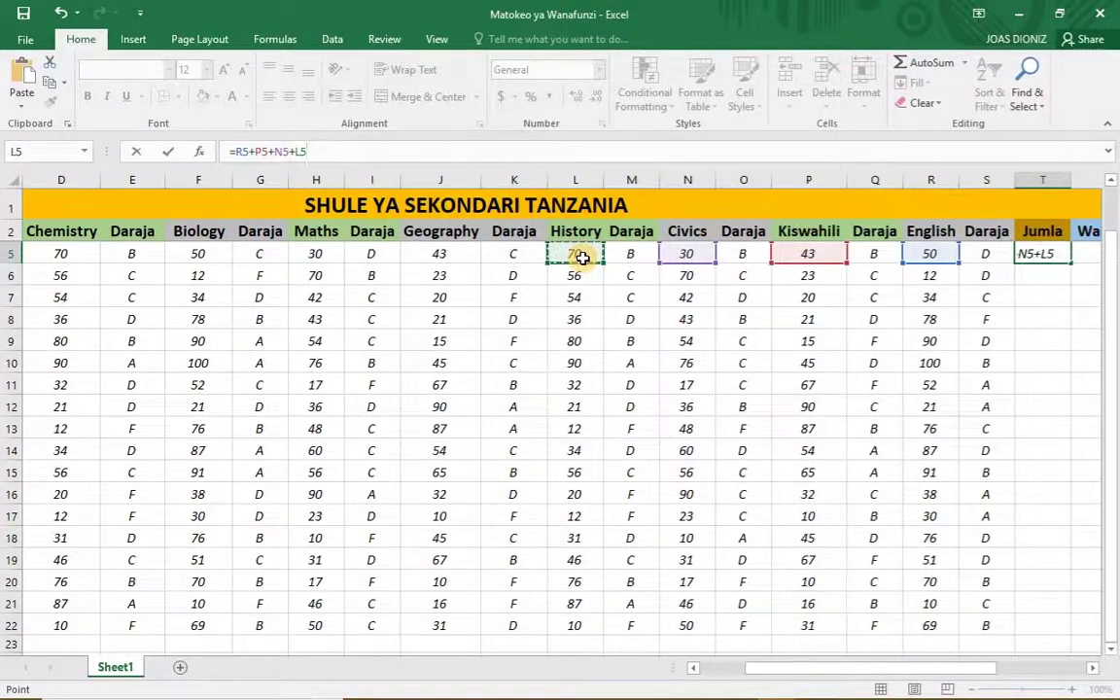
type("+")
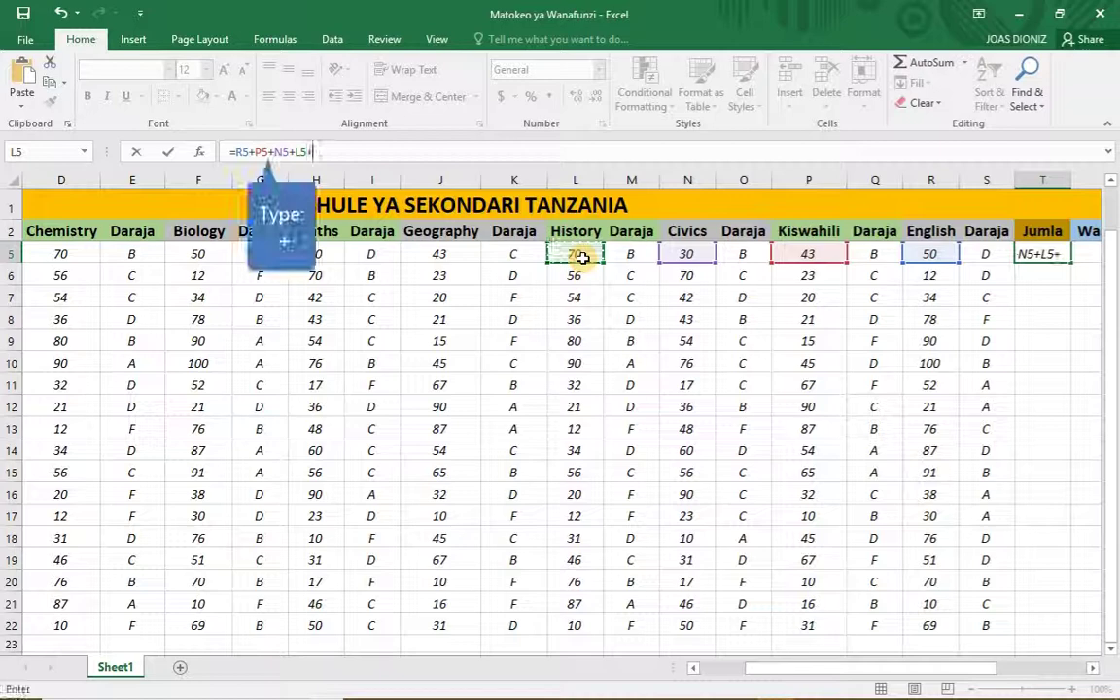
left_click(460, 259)
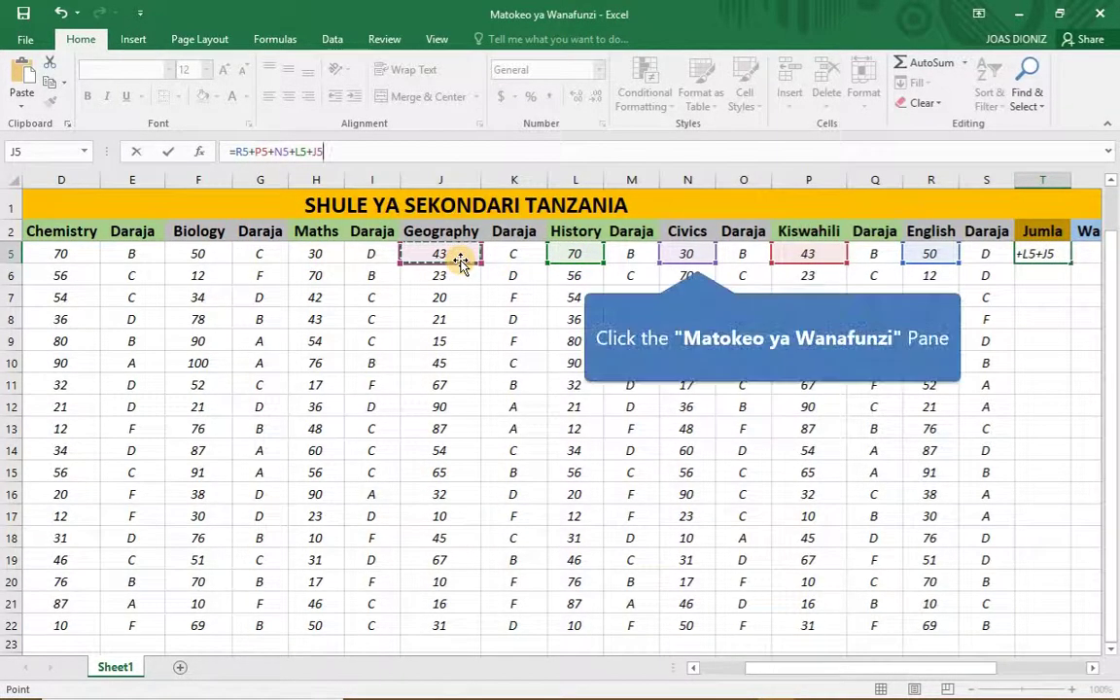
type("+")
Add H5, F5, D5 and B5 to the total and commit, giving 436.
left_click(335, 258)
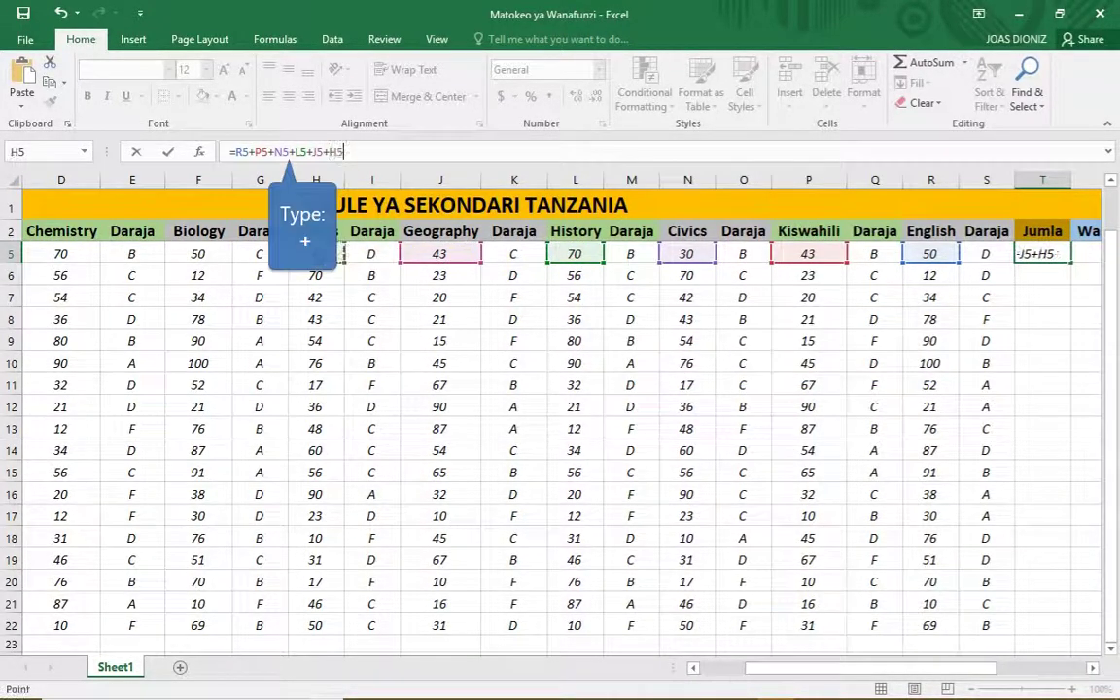
type("+")
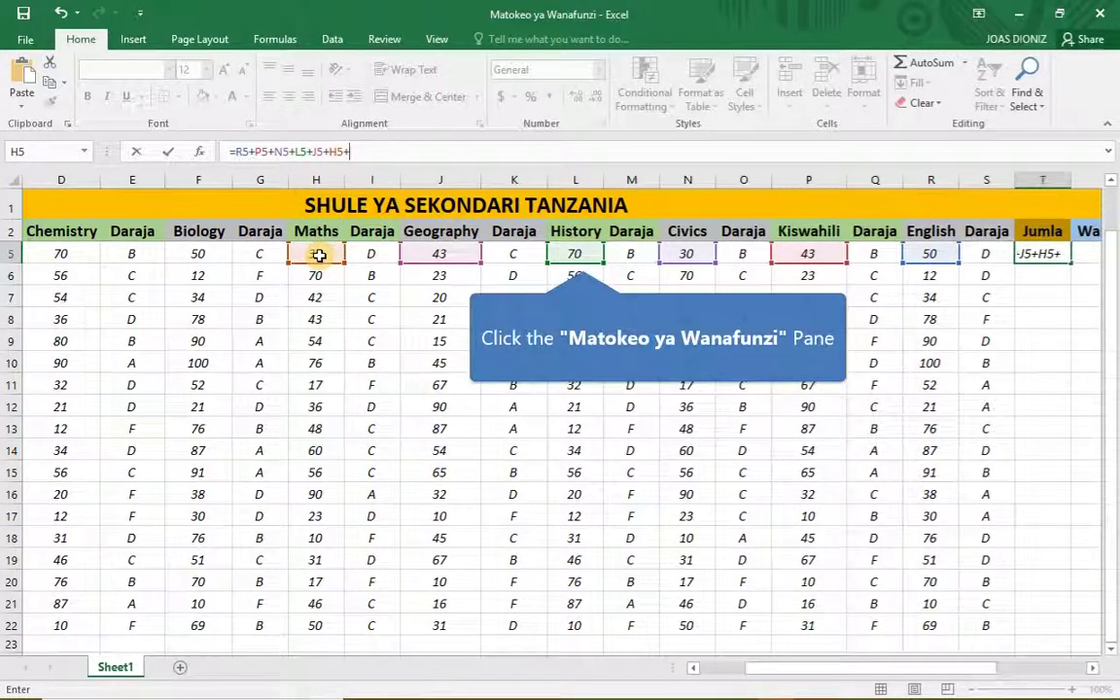
left_click(199, 253)
left_click(200, 253)
type("+")
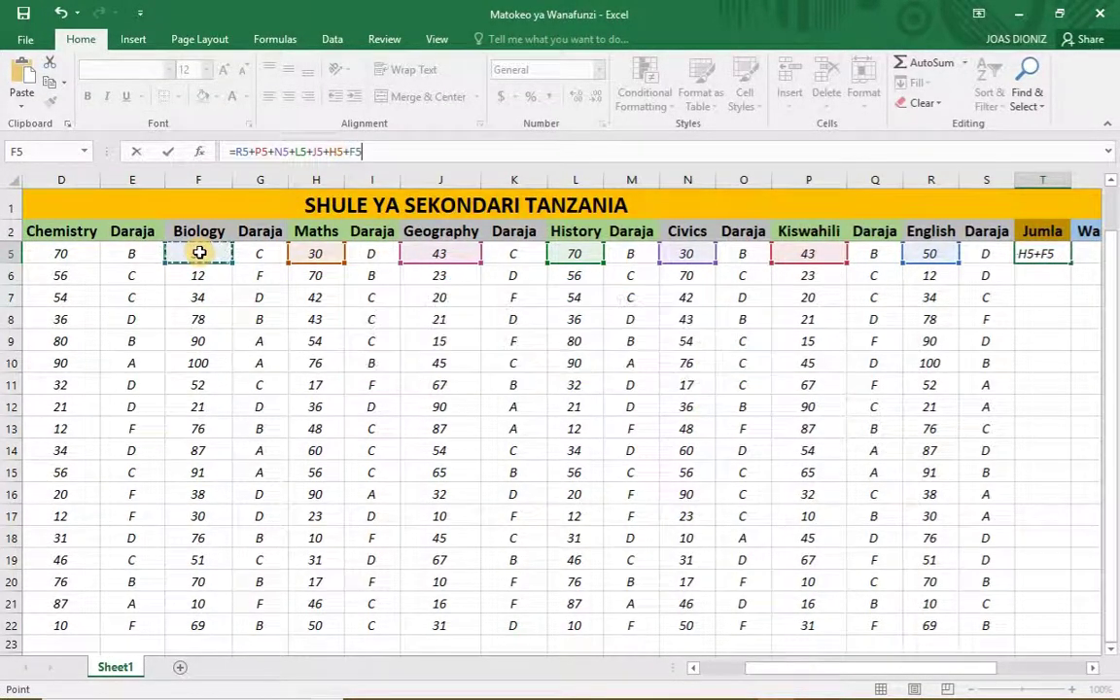
left_click(77, 255)
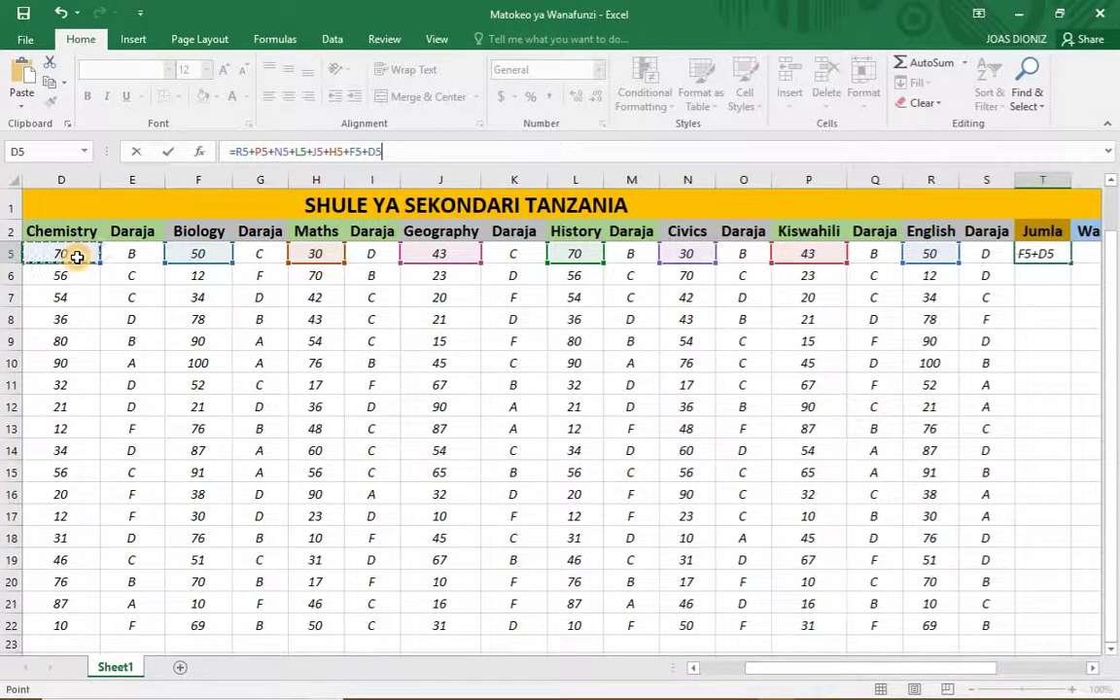
type("+")
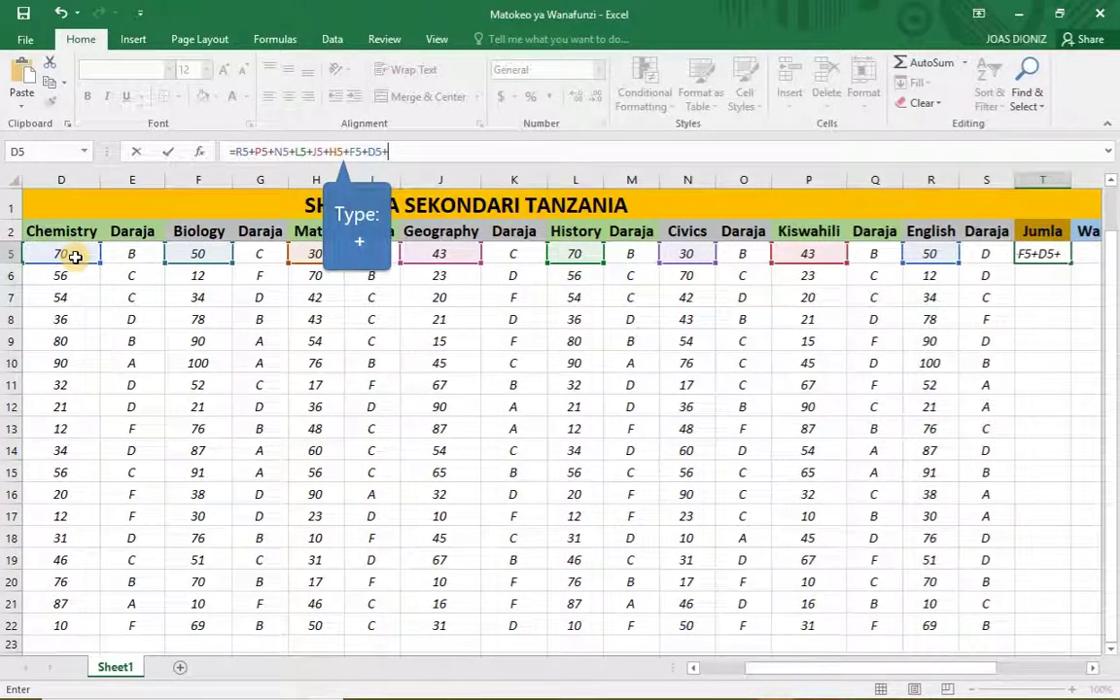
left_click_drag(879, 668, 812, 671)
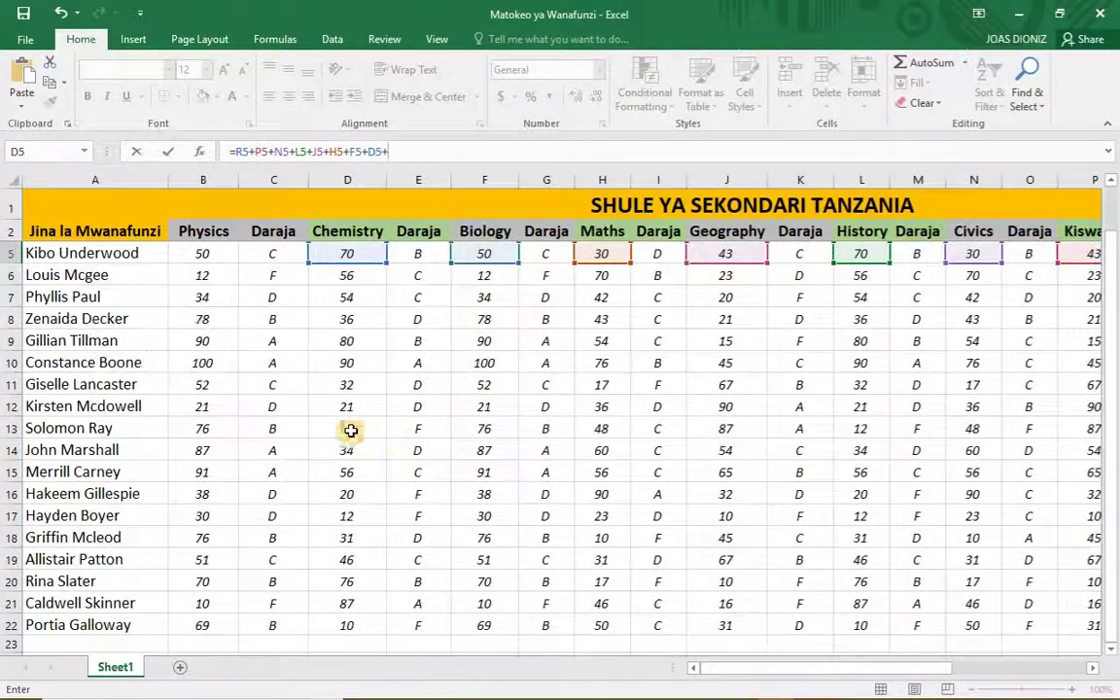
left_click(217, 255)
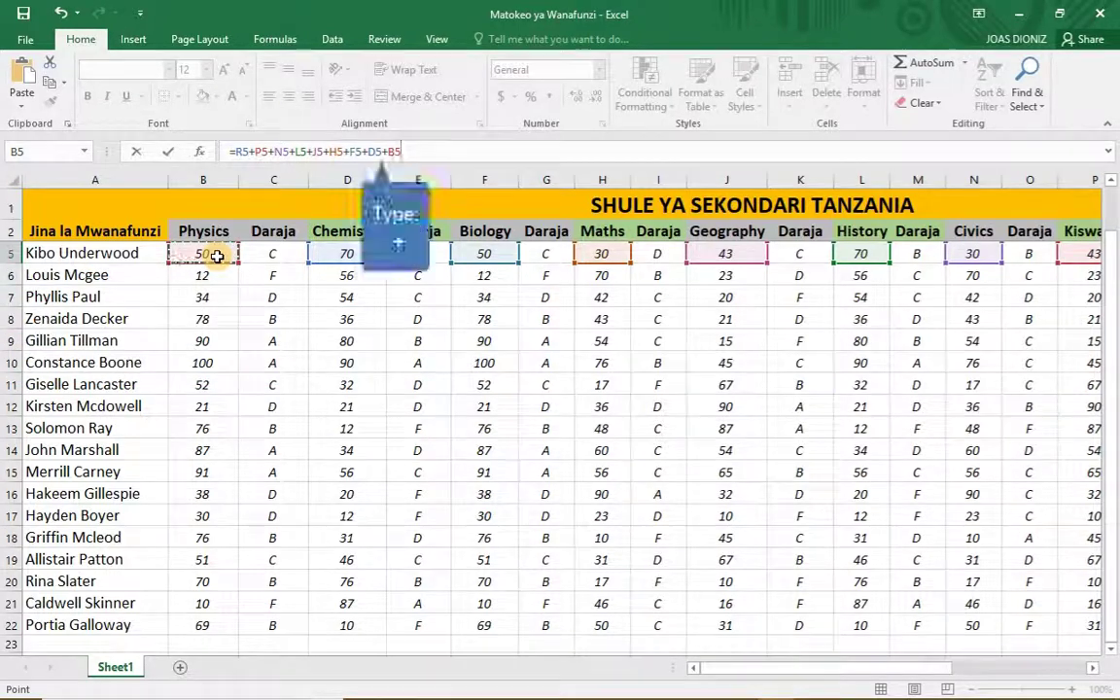
key("Return")
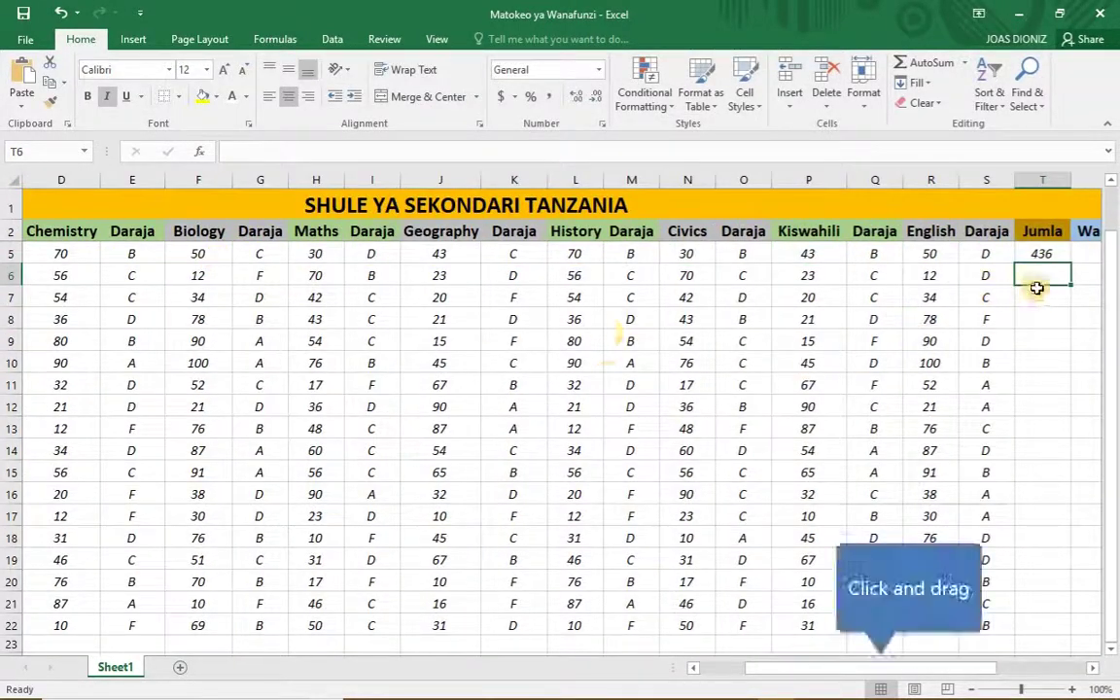
Fill the Jumla total from T5 down to T22, giving totals from 180 to 722.
left_click(1041, 257)
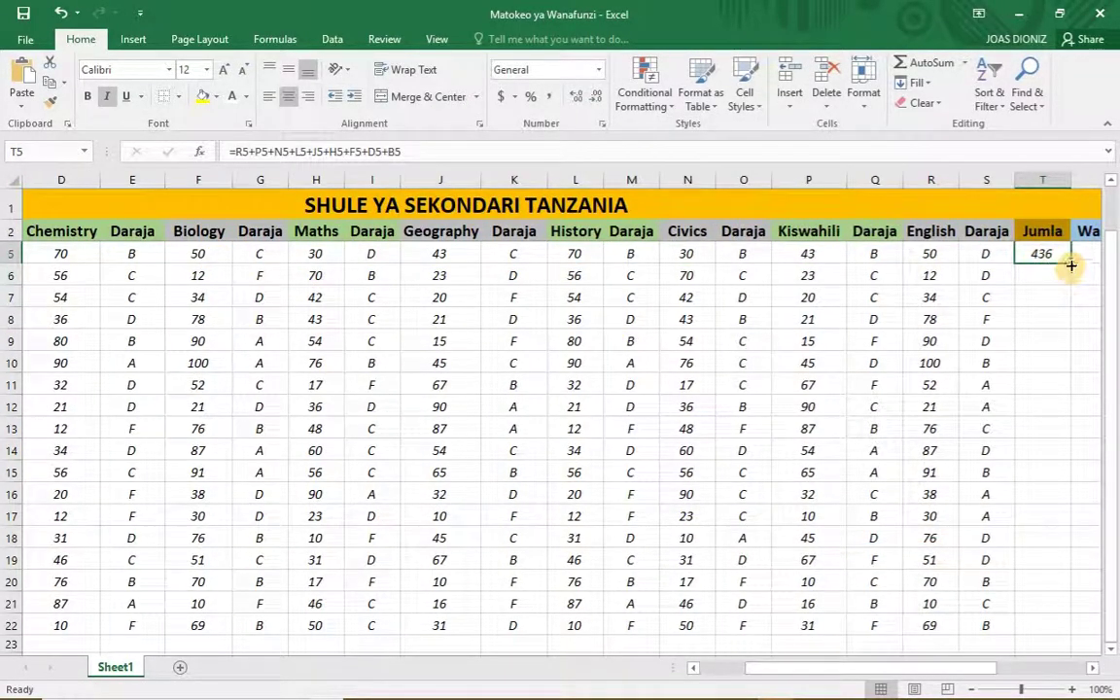
left_click_drag(1069, 262, 1091, 636)
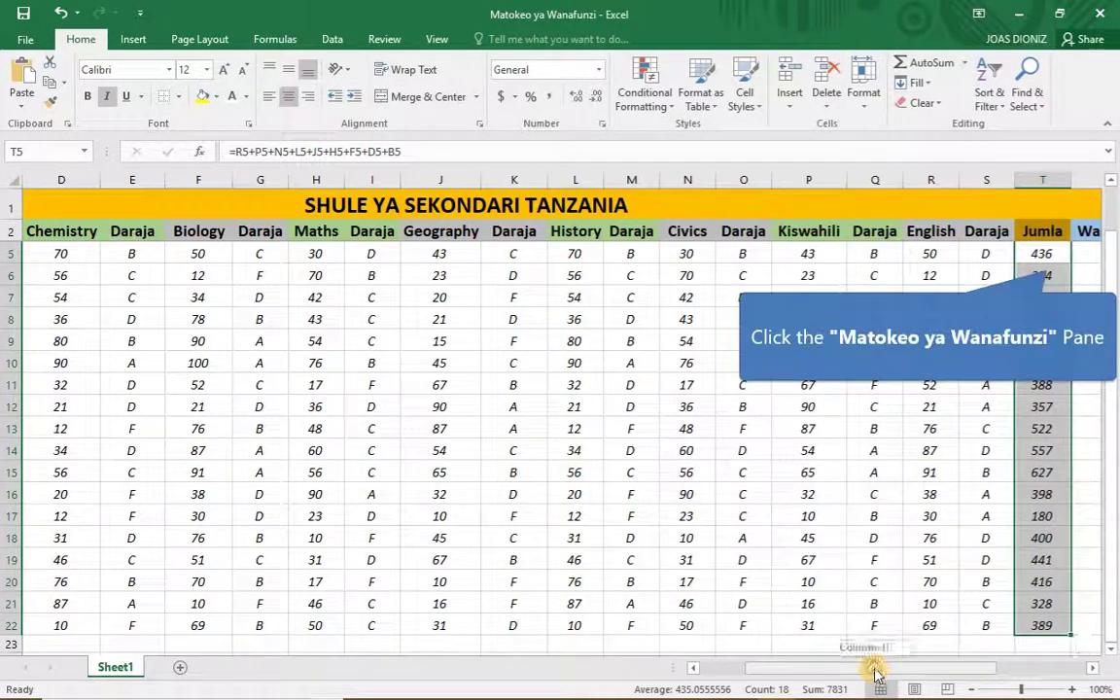
left_click_drag(873, 670, 1069, 677)
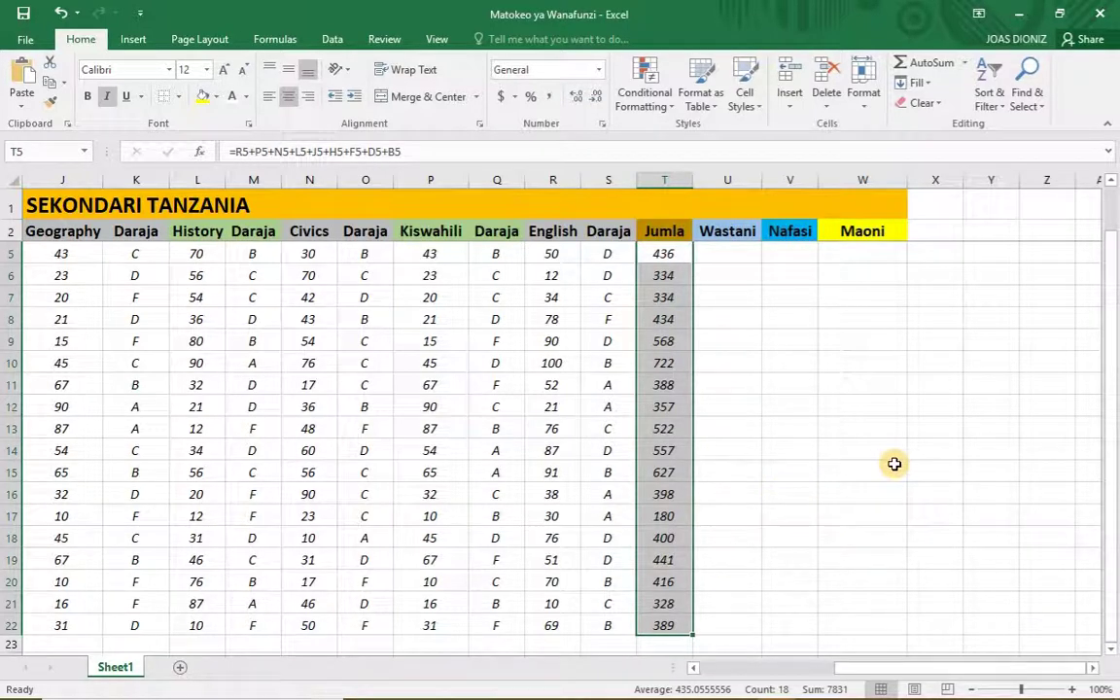
left_click(735, 383)
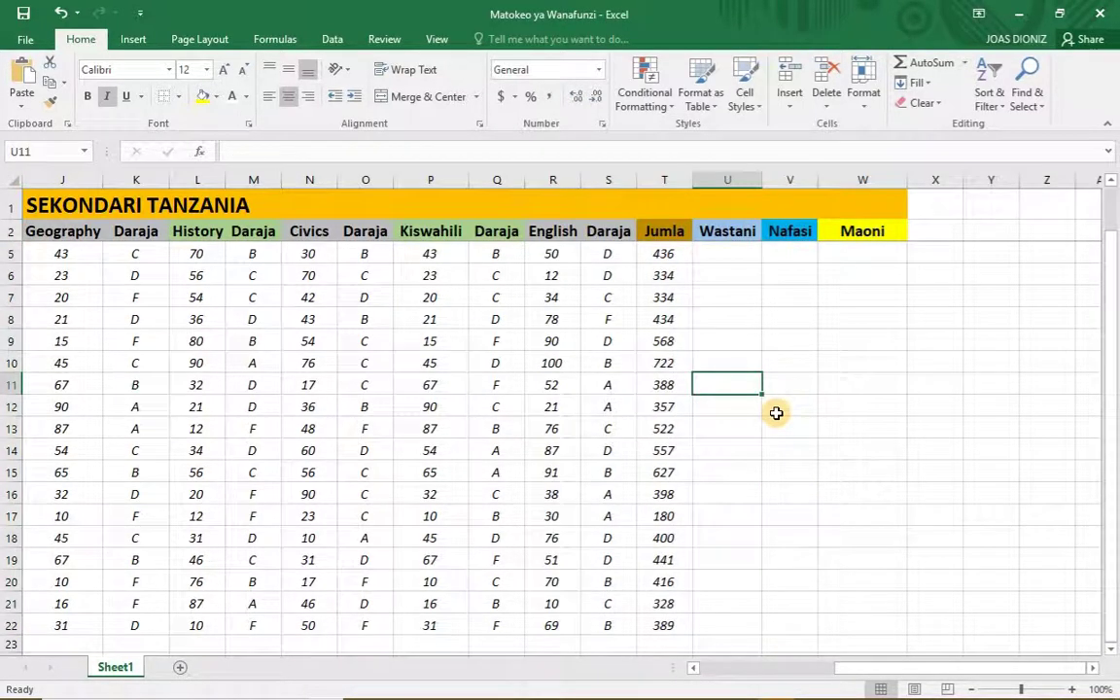
left_click(738, 255)
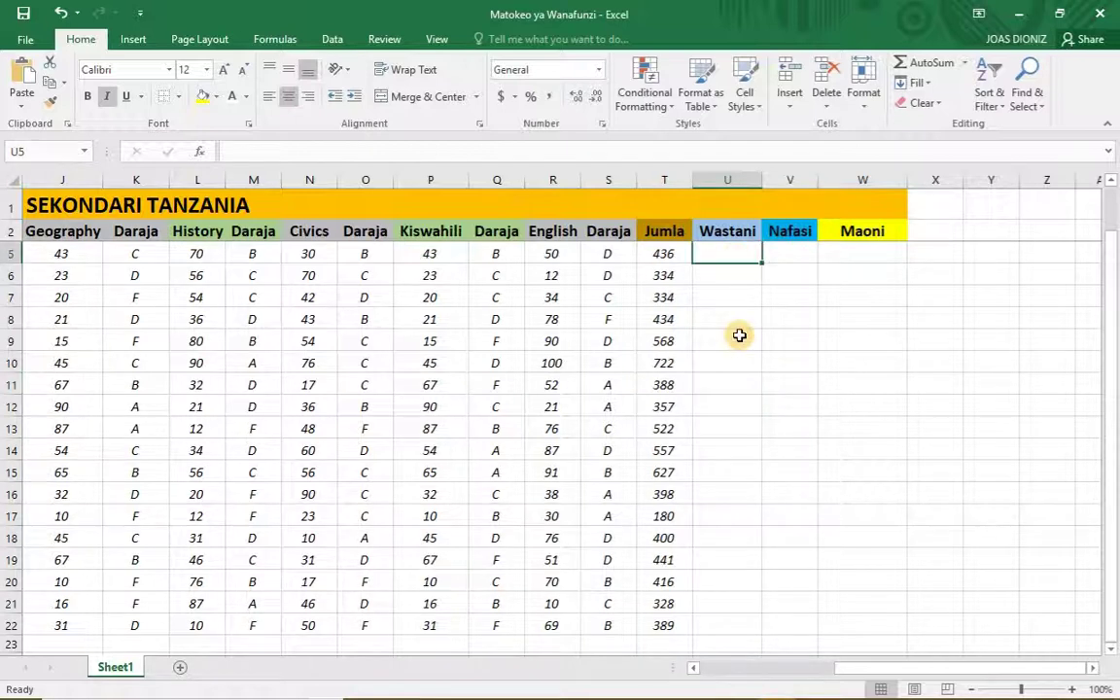
left_click(798, 253)
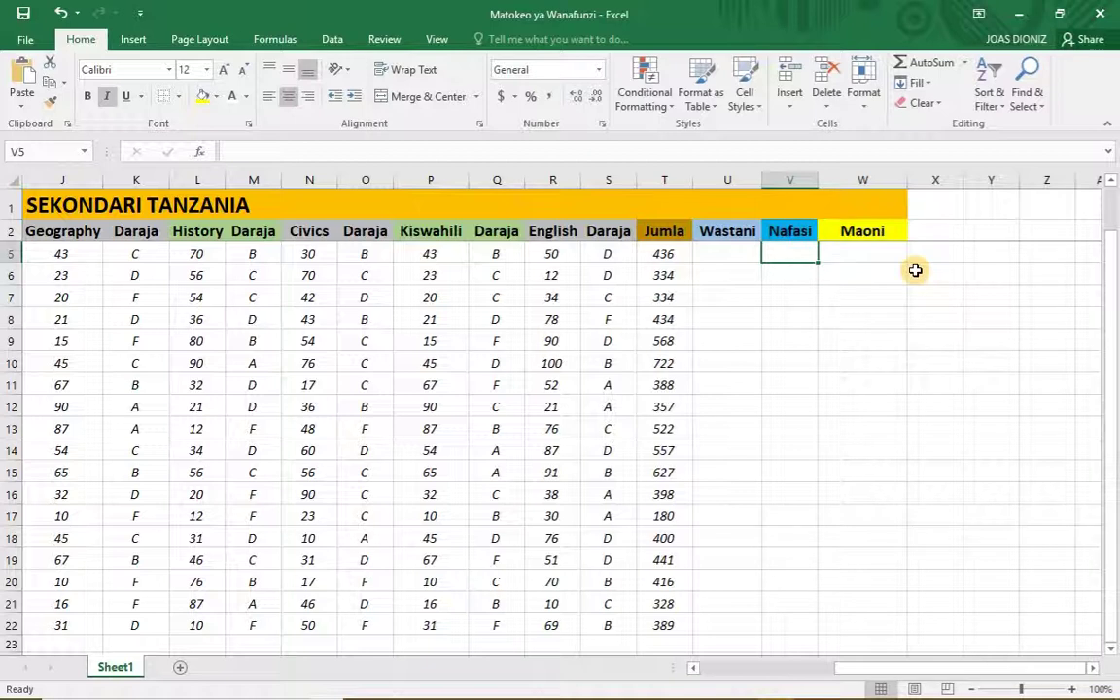